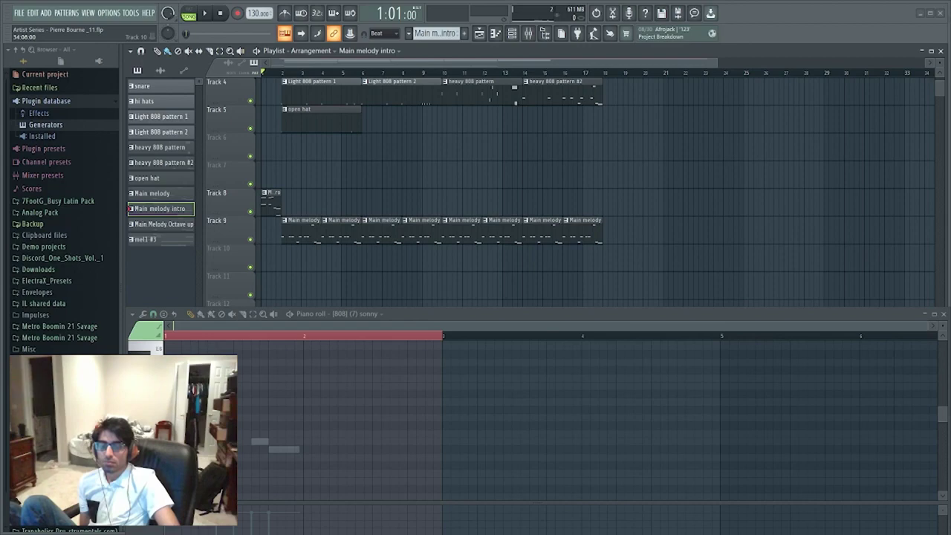
# - Rename the "Main melody intro" pattern to "intro" and bring up the channel rack
pyautogui.rightClick(152, 211)
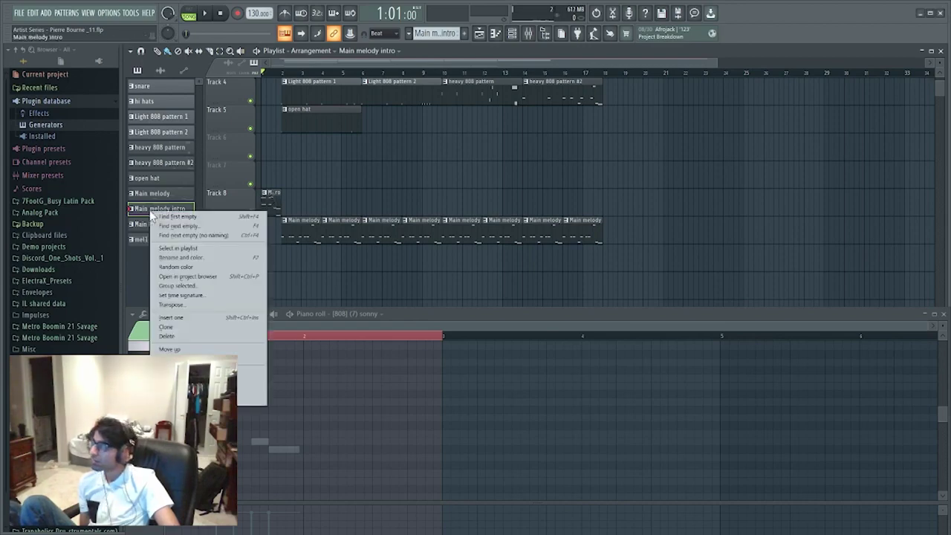
pyautogui.click(197, 257)
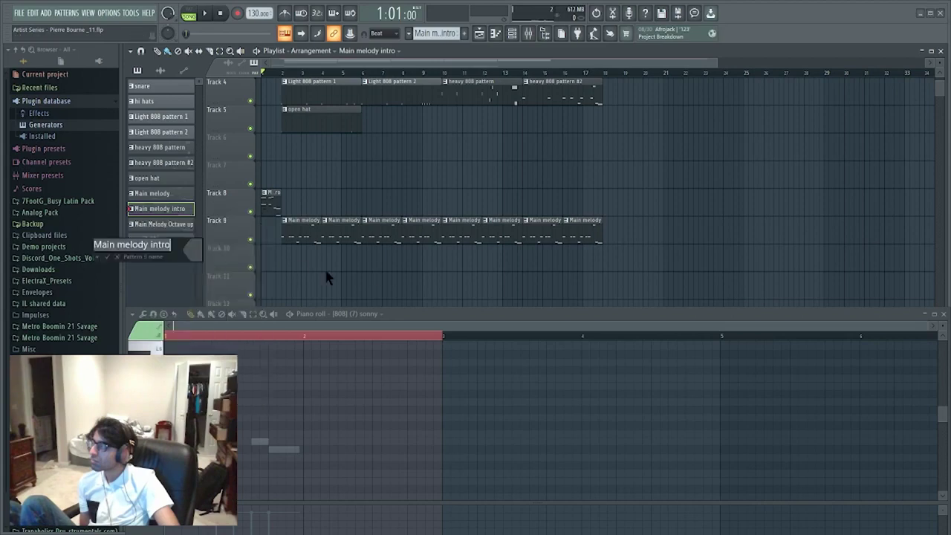
pyautogui.moveTo(147, 244); pyautogui.dragTo(3, 233)
pyautogui.press('BackSpace')
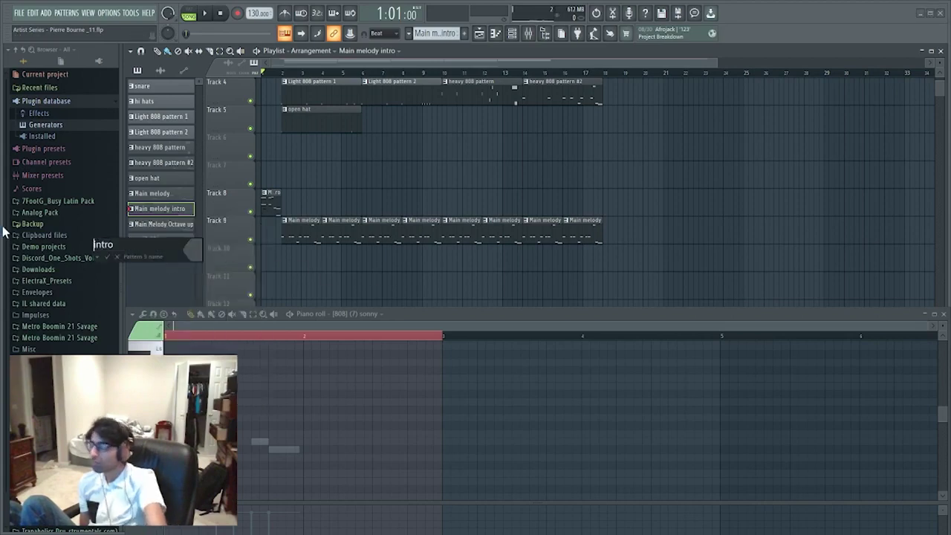
pyautogui.click(106, 256)
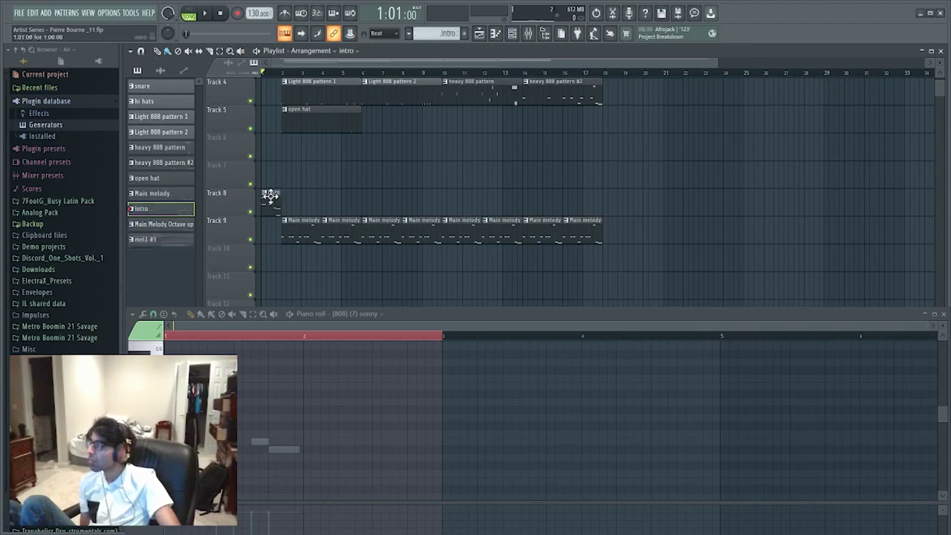
pyautogui.click(511, 33)
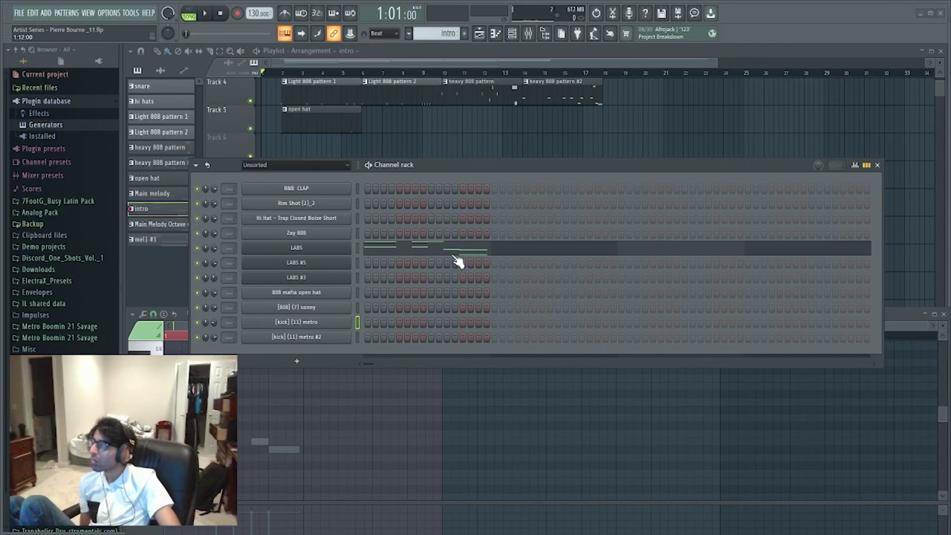
# - Try hits of the Hi Hat - Trap Closed Noize Short channel on steps 13 and 15 and audition the intro
pyautogui.click(479, 218)
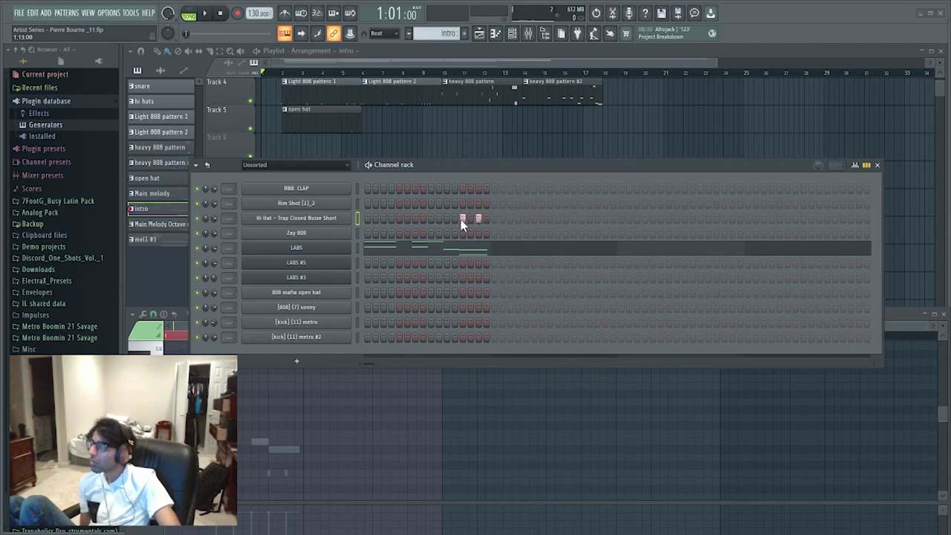
pyautogui.click(383, 218)
pyautogui.click(367, 218)
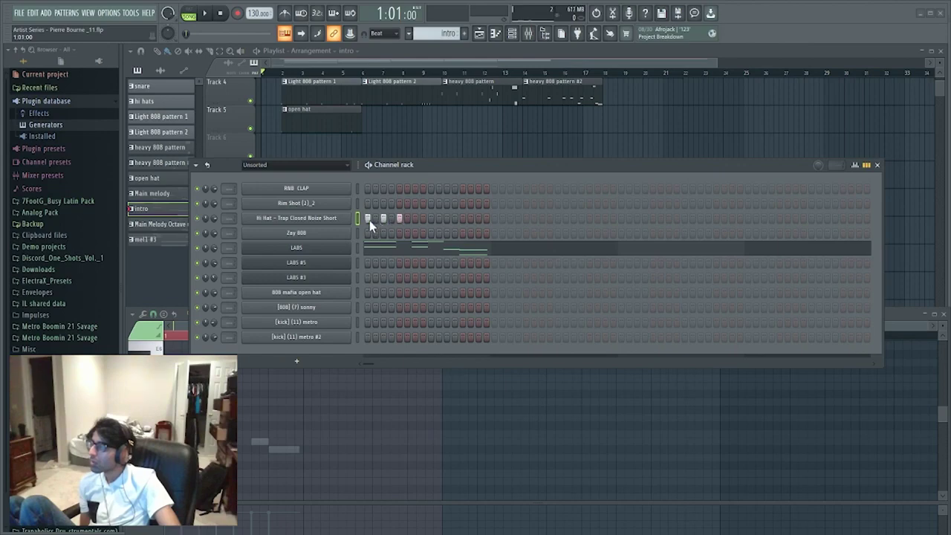
pyautogui.click(471, 219)
pyautogui.click(208, 14)
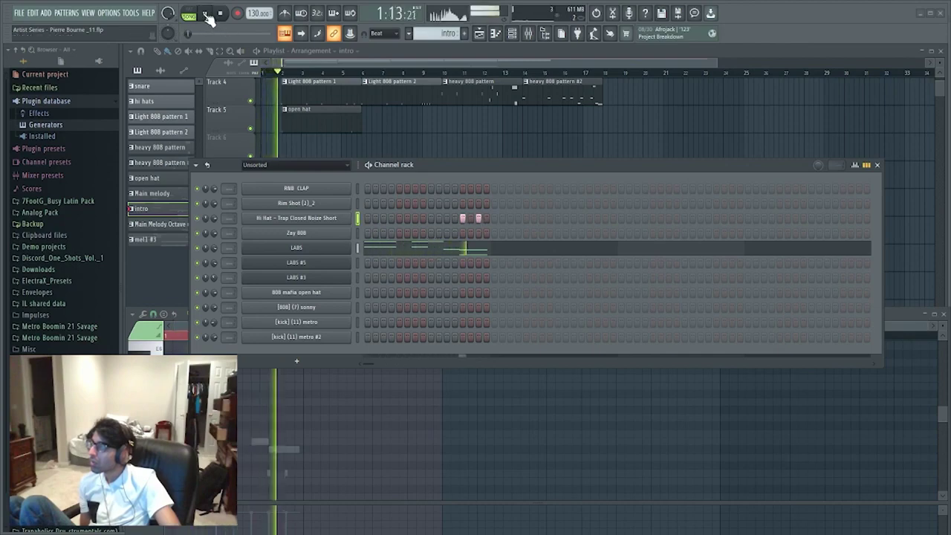
pyautogui.click(219, 13)
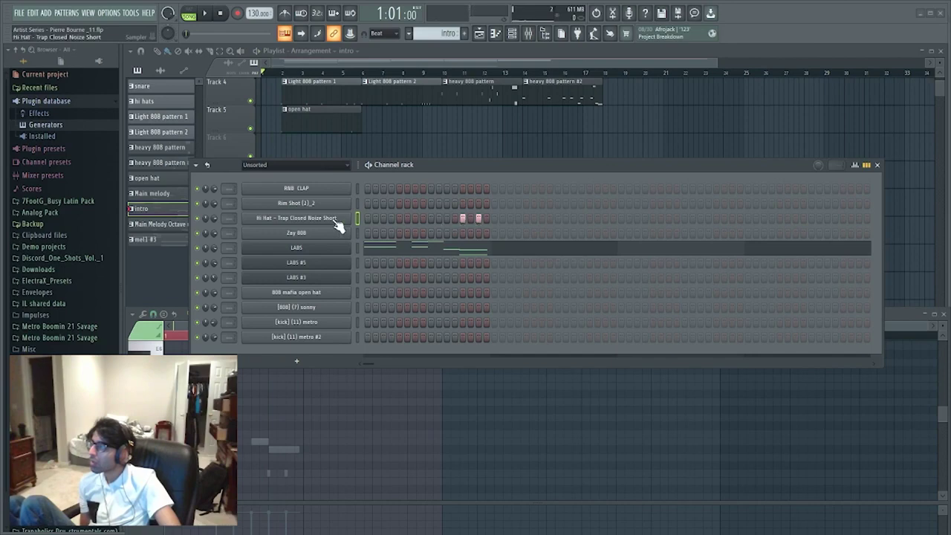
# - Inspect the note properties of the step 13 hi-hat note in the piano roll
pyautogui.click(462, 219)
pyautogui.click(462, 219)
pyautogui.click(148, 329)
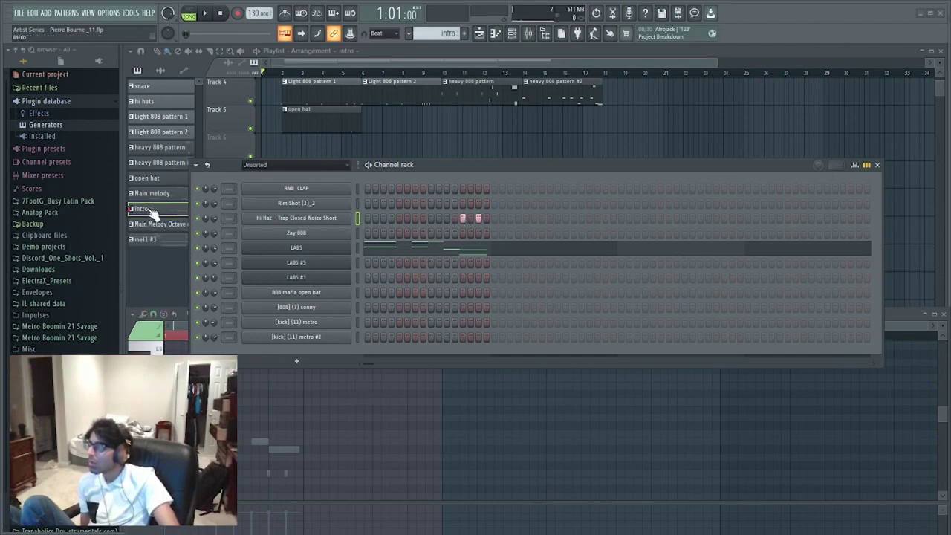
pyautogui.scroll(-4, 272, 475)
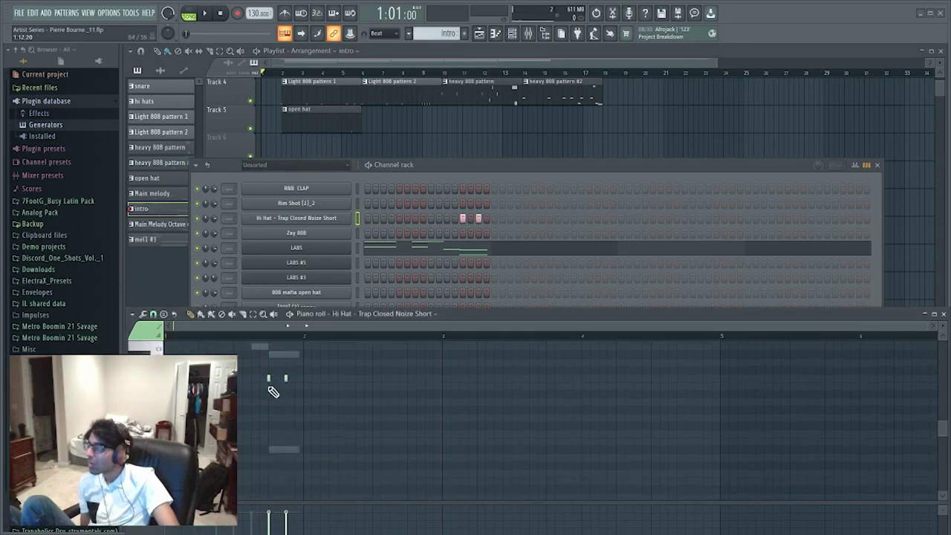
pyautogui.doubleClick(268, 379)
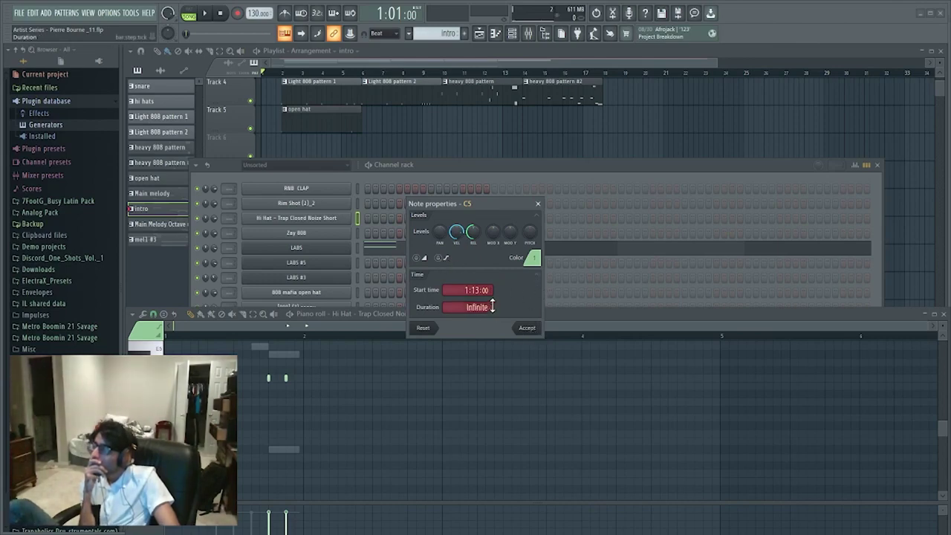
pyautogui.click(538, 206)
# - Clone the Hi Hat - Trap Closed Noize Short channel and move the hits on steps 13 and 15 to the clone
pyautogui.rightClick(311, 223)
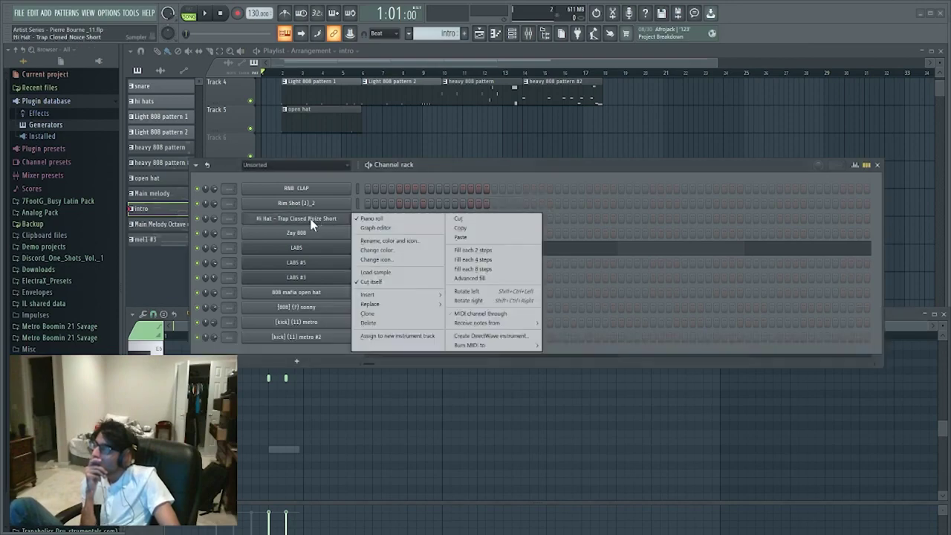
pyautogui.rightClick(316, 217)
pyautogui.rightClick(316, 217)
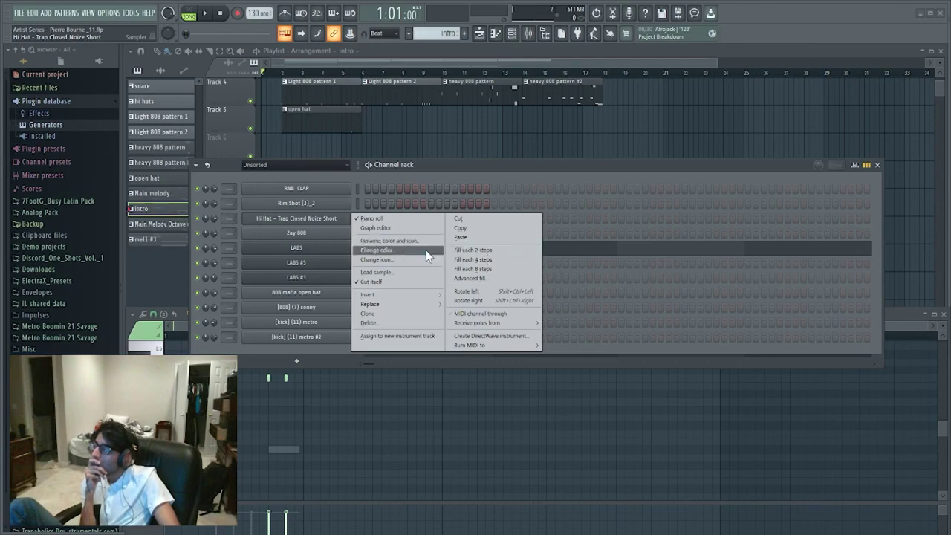
pyautogui.click(392, 312)
pyautogui.click(462, 218)
pyautogui.click(479, 217)
pyautogui.click(463, 231)
pyautogui.click(479, 232)
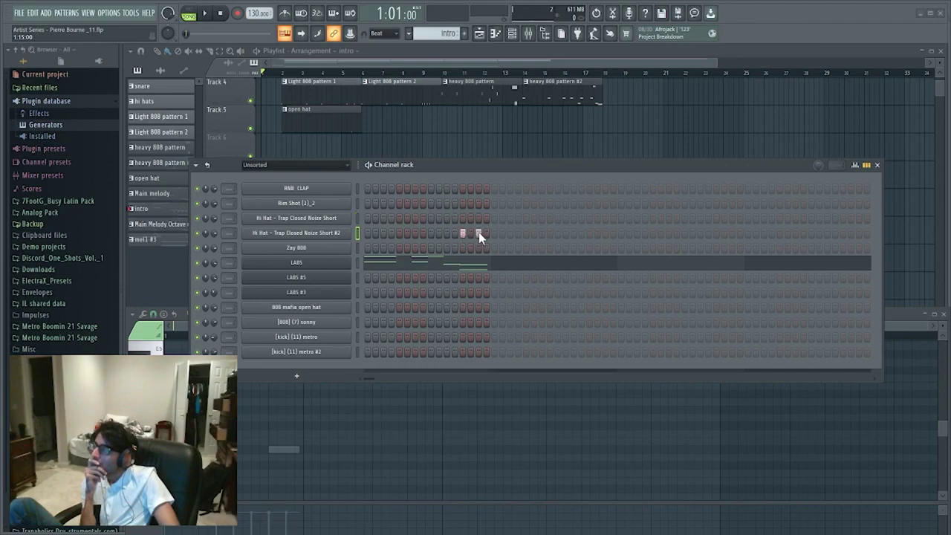
# - Turn on Reverse in the sampler settings of the cloned hi-hat channel and close them
pyautogui.rightClick(327, 233)
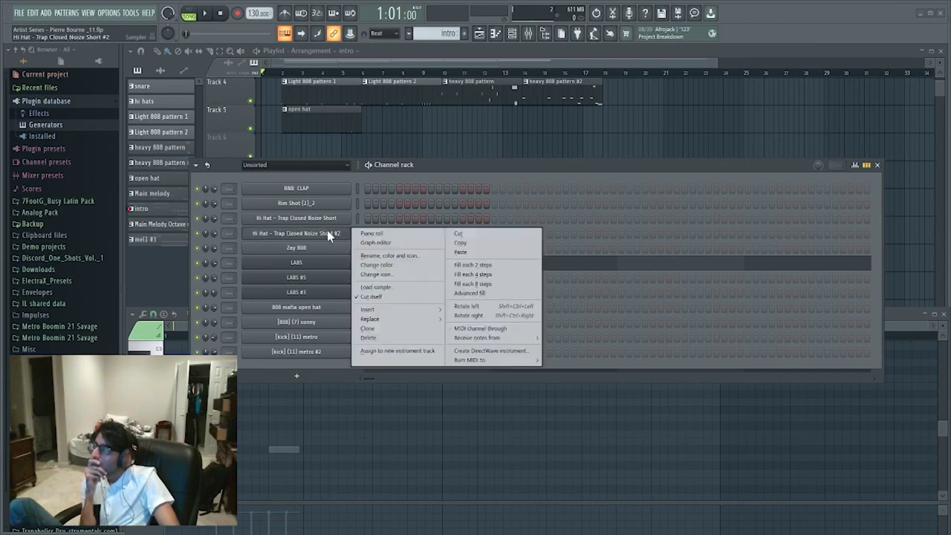
pyautogui.moveTo(421, 311)
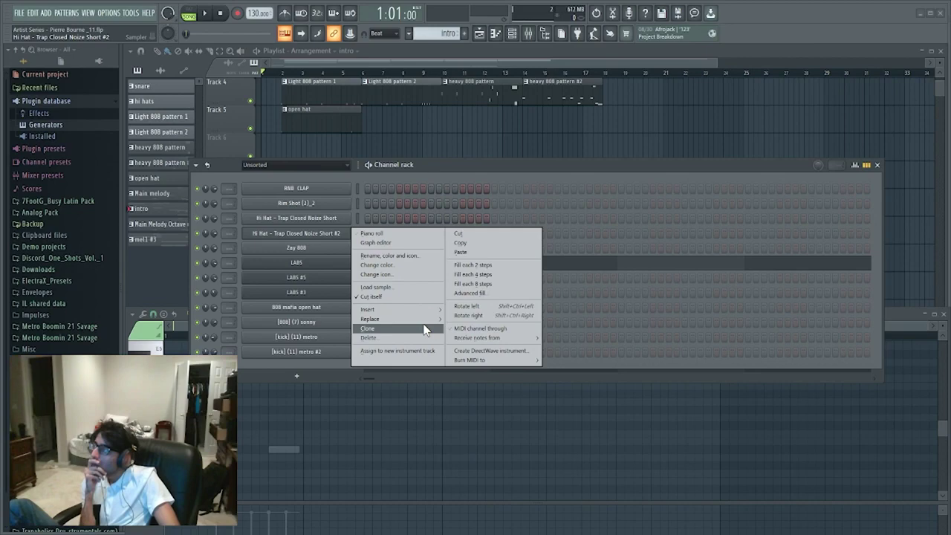
pyautogui.click(327, 241)
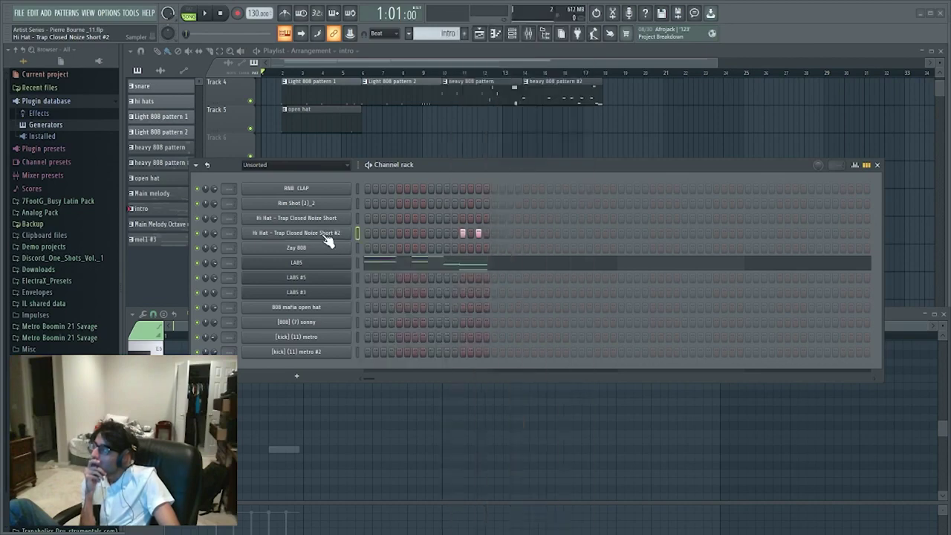
pyautogui.click(327, 238)
pyautogui.moveTo(591, 265); pyautogui.dragTo(413, 231)
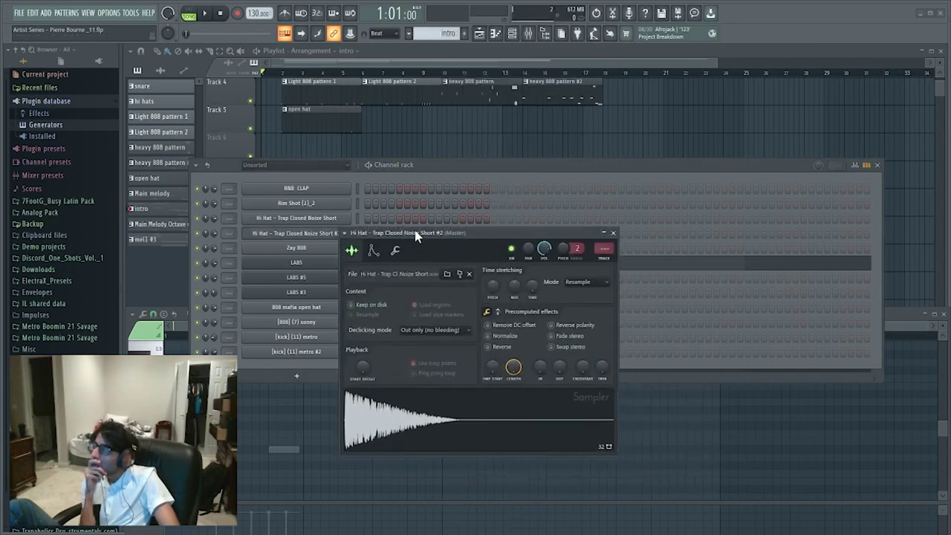
pyautogui.click(487, 346)
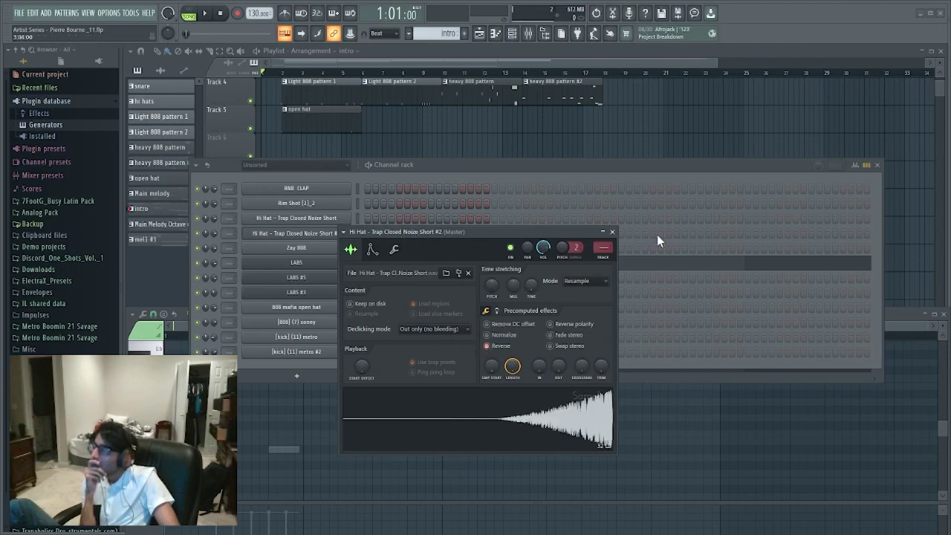
pyautogui.click(612, 231)
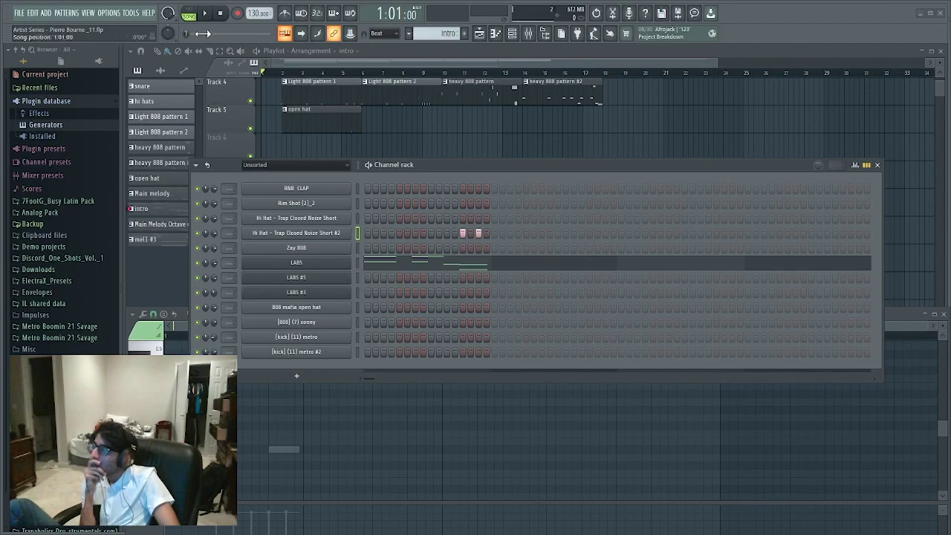
# - Play the intro and replace the reversed hi-hat's hits with a single hit on step 16
pyautogui.click(207, 14)
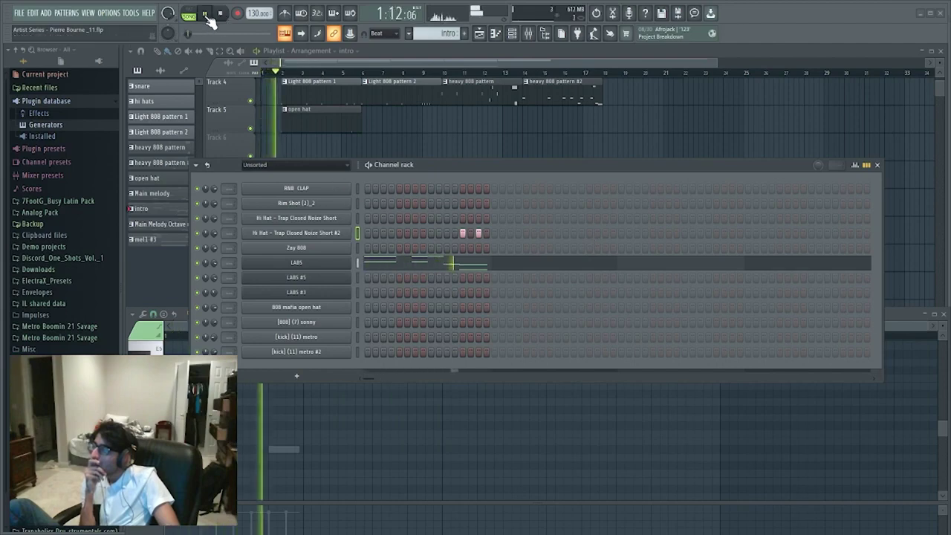
pyautogui.press('space')
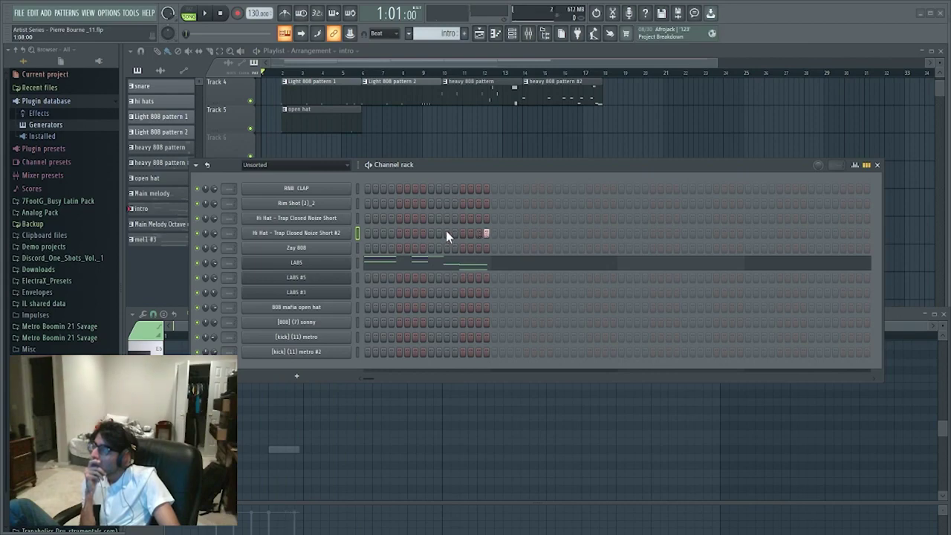
# - Try a hit of the original hi-hat on step 13, audition it, and remove it
pyautogui.click(462, 218)
pyautogui.click(208, 15)
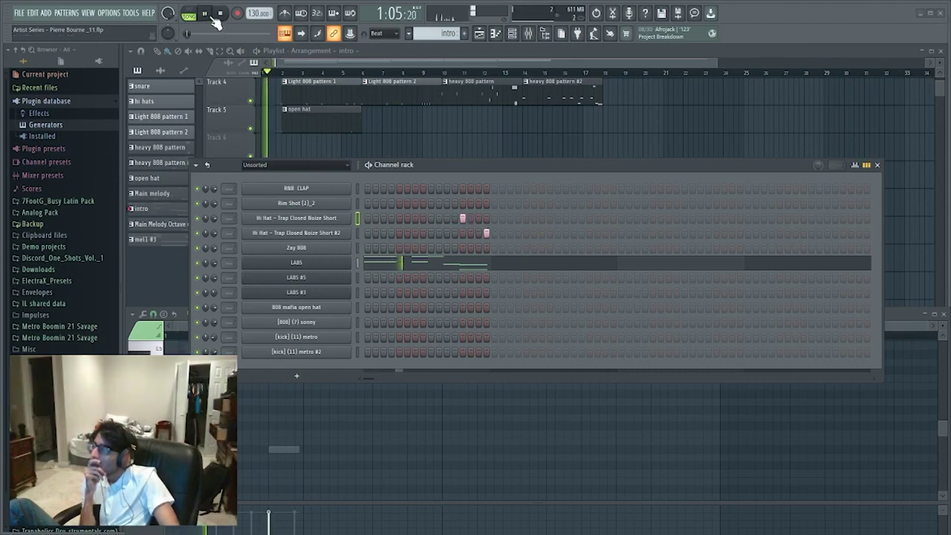
pyautogui.click(221, 15)
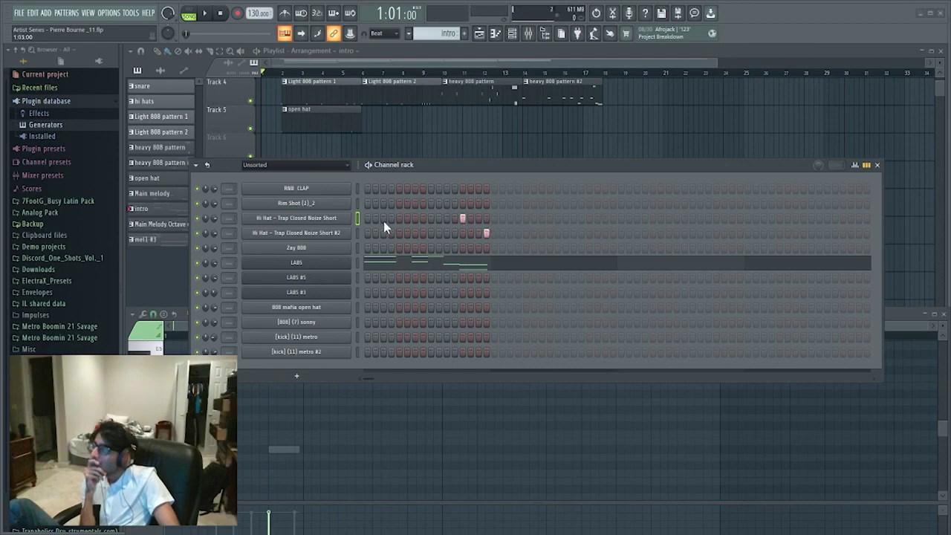
pyautogui.click(462, 218)
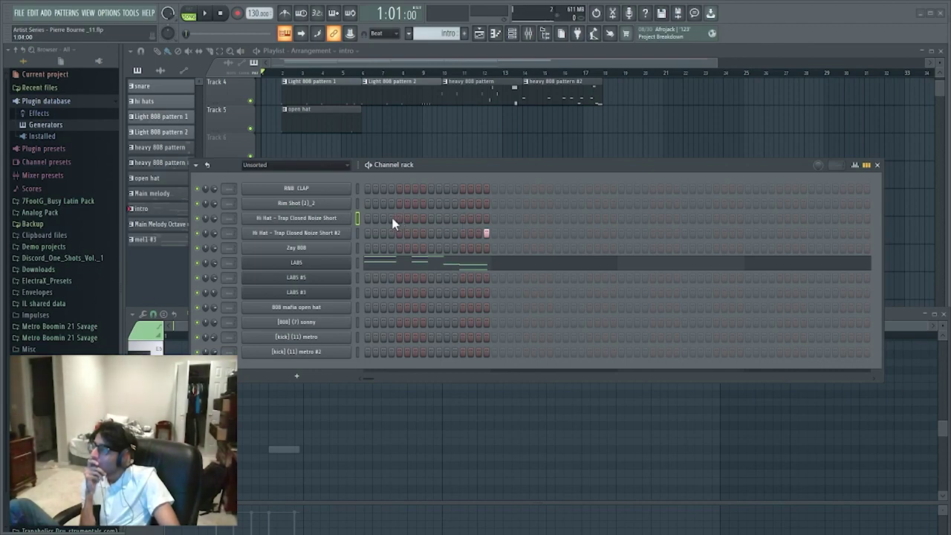
# - Try the RNB CLAP and the Rim Shot on step 5, playing the intro with each
pyautogui.click(399, 189)
pyautogui.click(205, 14)
pyautogui.click(220, 13)
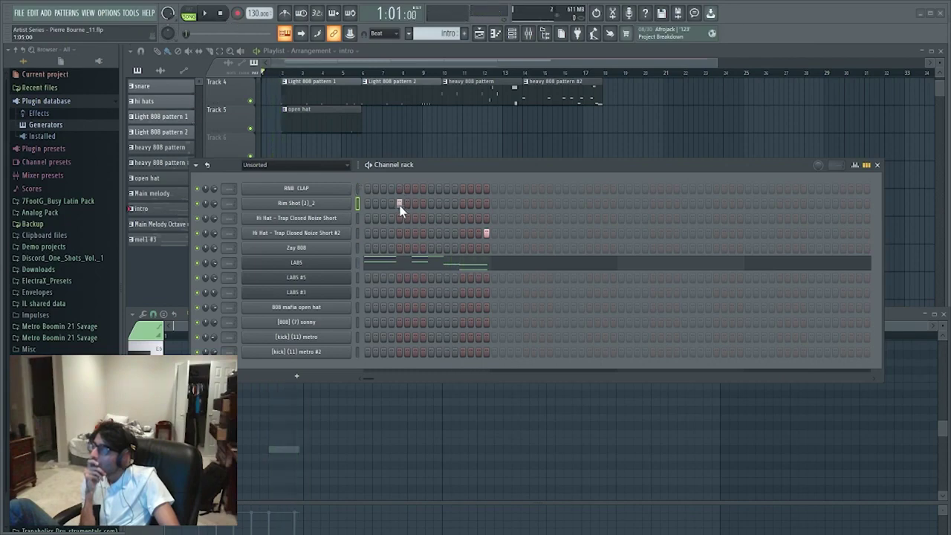
pyautogui.click(206, 14)
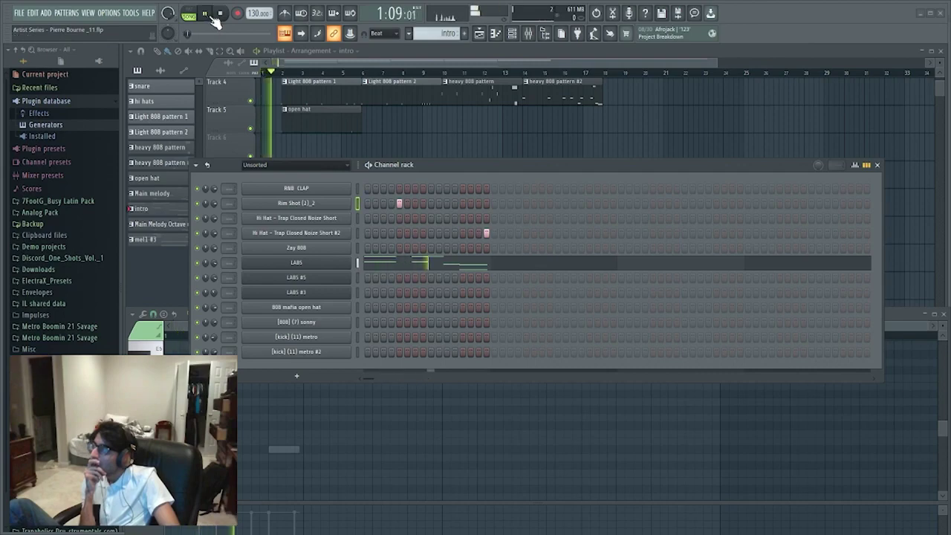
pyautogui.click(220, 13)
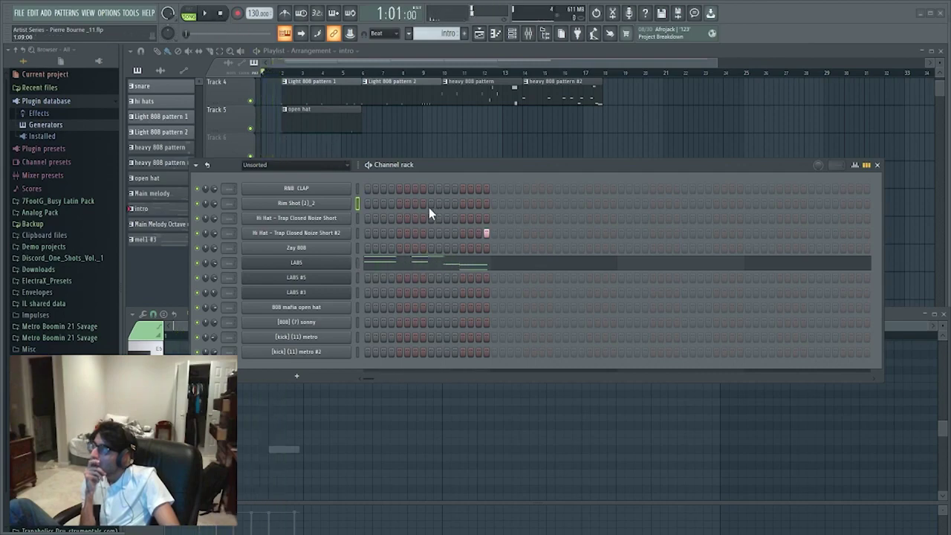
# - Try a Rim Shot hit on step 1 and play the intro
pyautogui.click(367, 204)
pyautogui.click(206, 14)
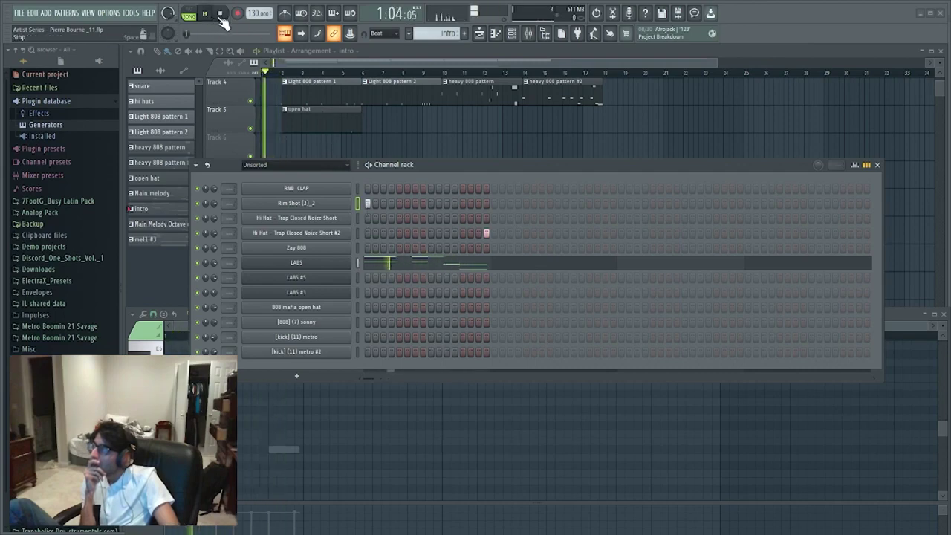
pyautogui.click(222, 15)
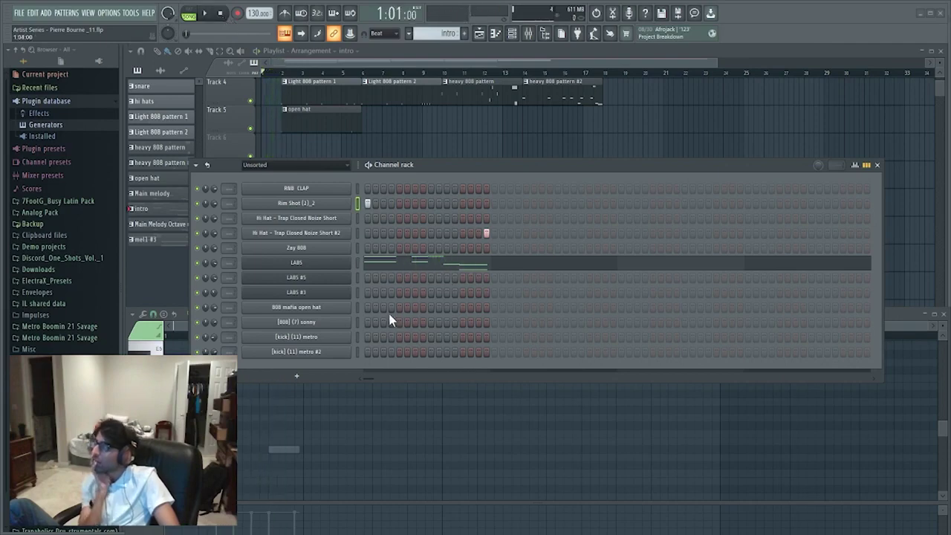
# - Replace the rim shot with an 808 mafia open hat hit, trying step 1 and settling on step 13, and play the intro
pyautogui.click(367, 307)
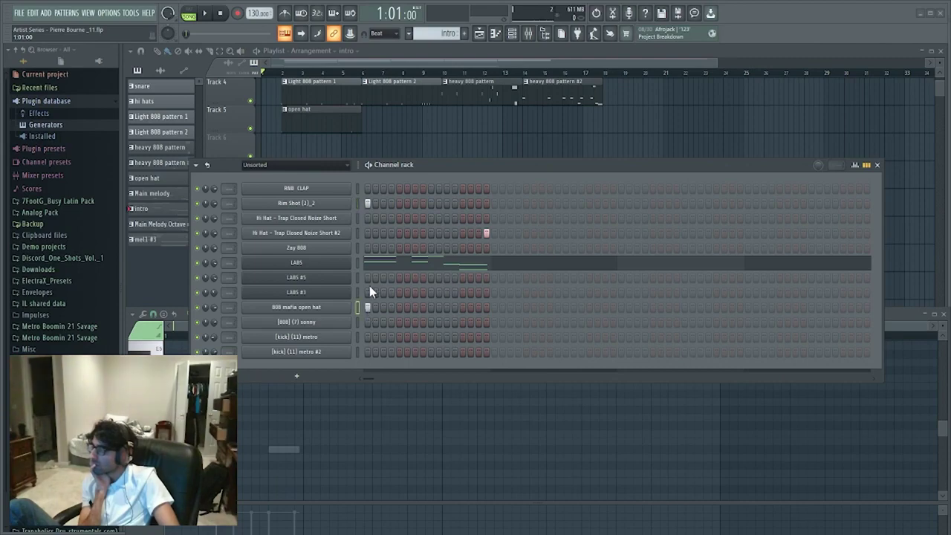
pyautogui.click(208, 15)
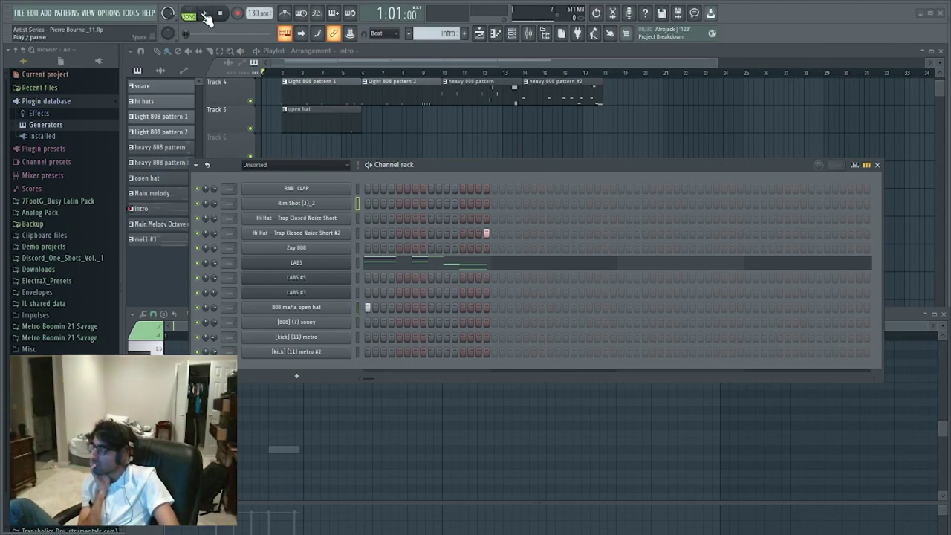
pyautogui.click(220, 13)
pyautogui.click(367, 307)
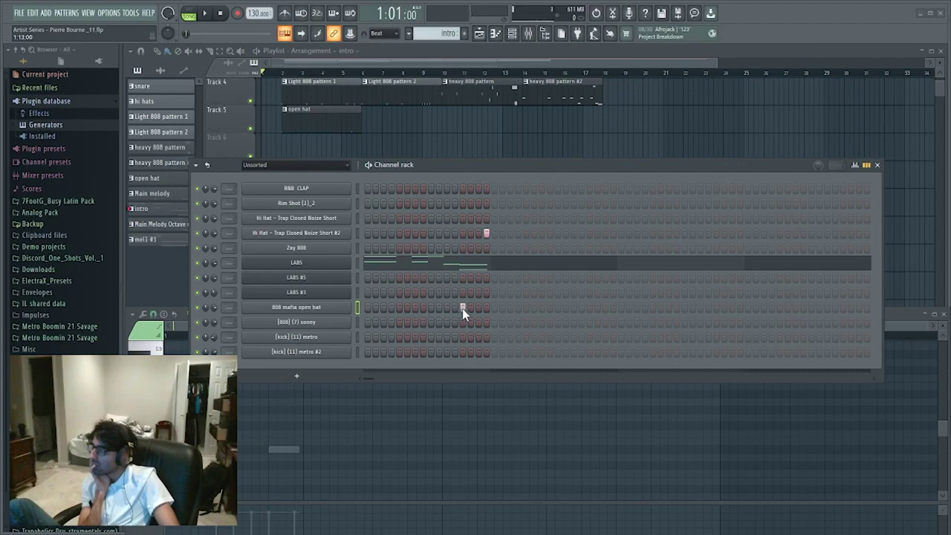
pyautogui.click(206, 15)
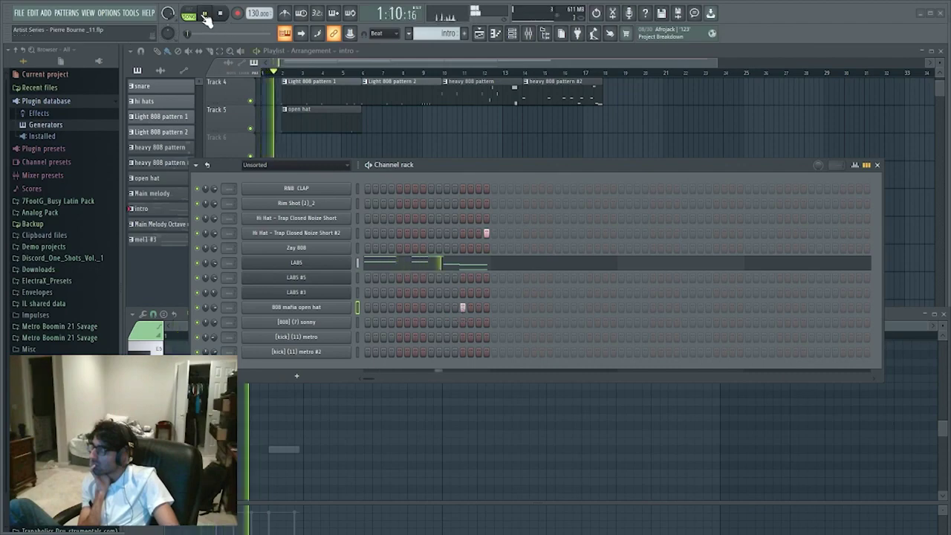
# - Try the reversed hi-hat hit on step 15 with a Rim Shot hit on step 9, and play the intro
pyautogui.click(220, 14)
pyautogui.click(488, 232)
pyautogui.click(479, 233)
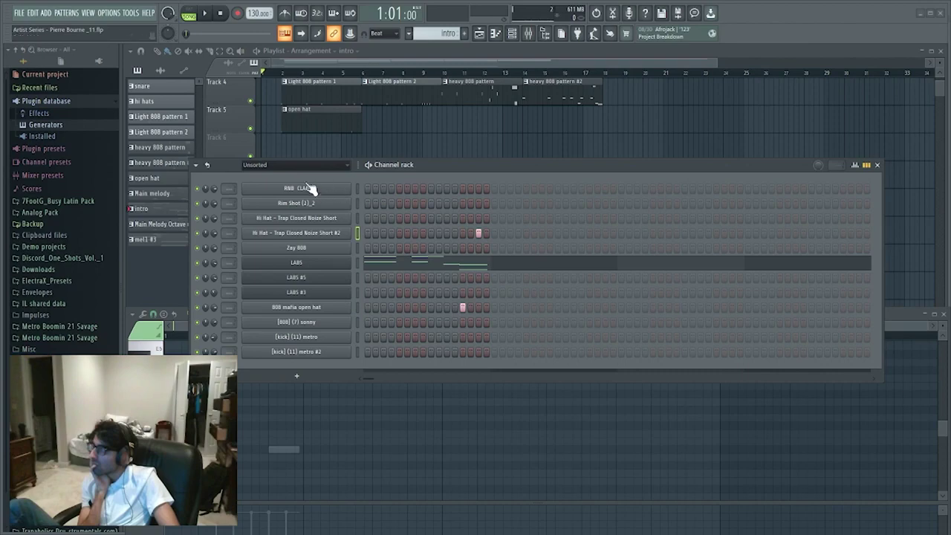
pyautogui.click(429, 203)
pyautogui.click(205, 14)
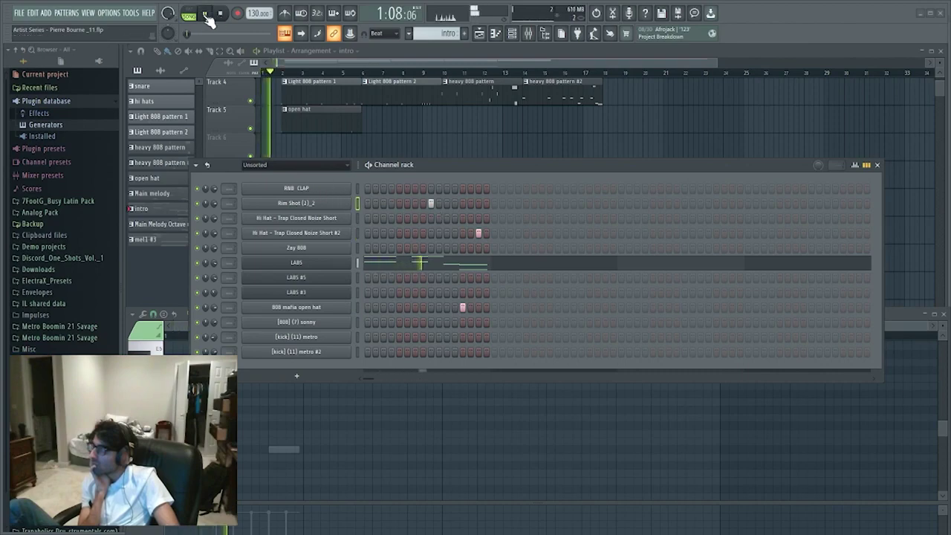
pyautogui.press('space')
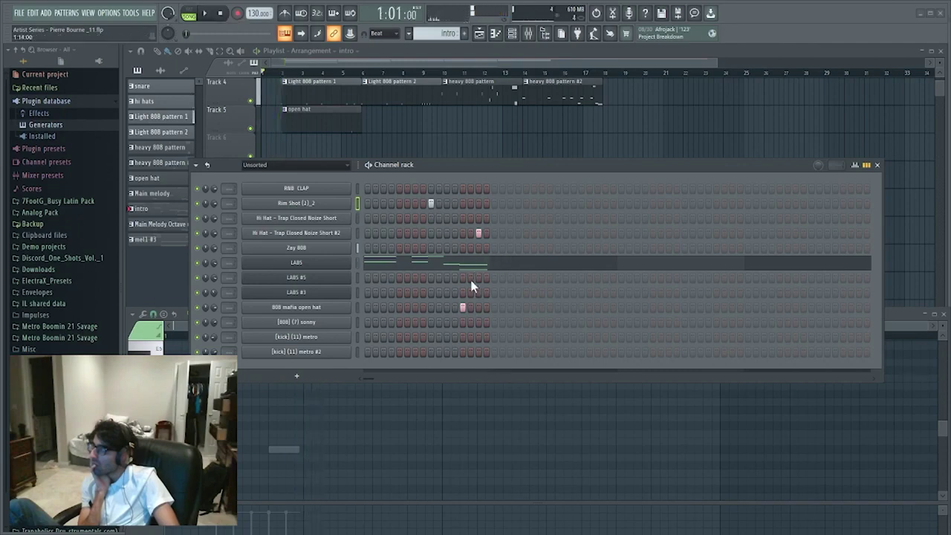
# - Remove the 808 mafia open hat hit from step 13 and try an extra Rim Shot hit on steps 6 and 7, playing each
pyautogui.click(463, 307)
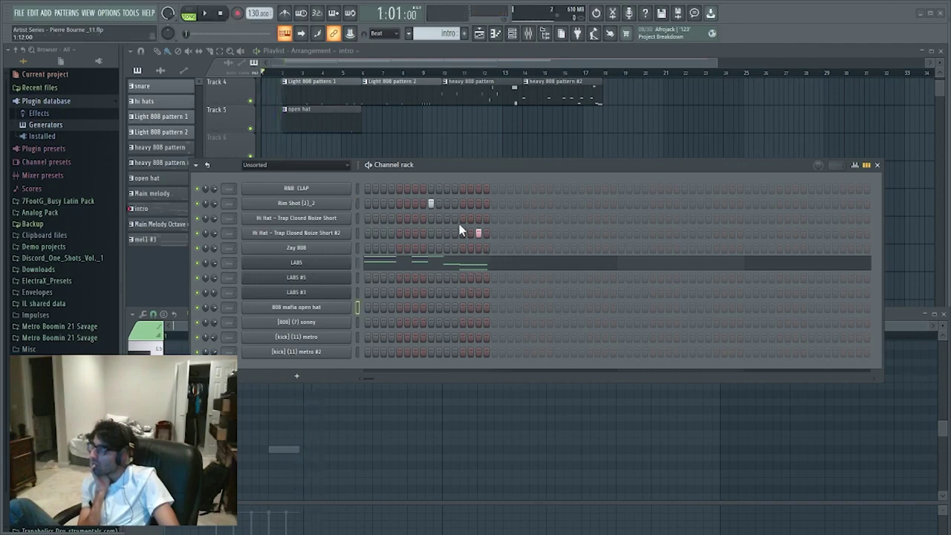
pyautogui.click(407, 203)
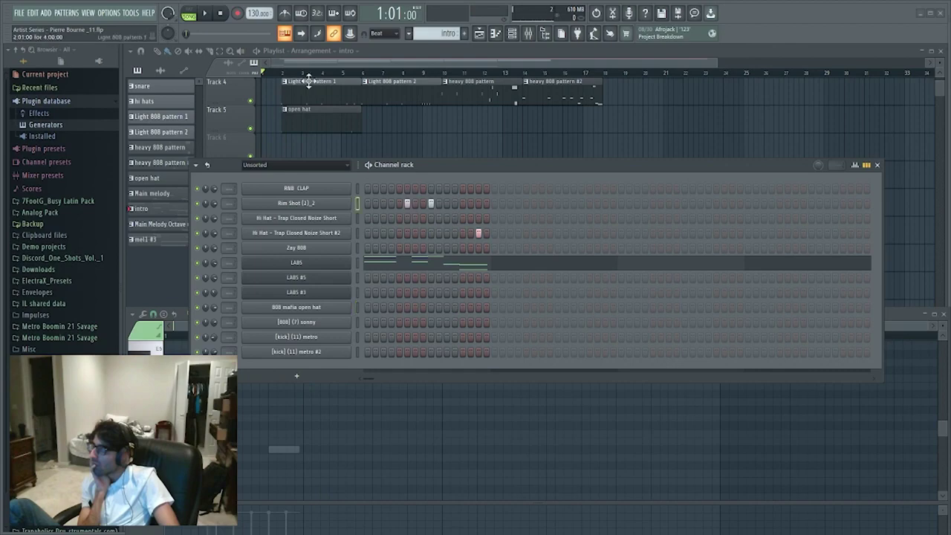
pyautogui.click(204, 13)
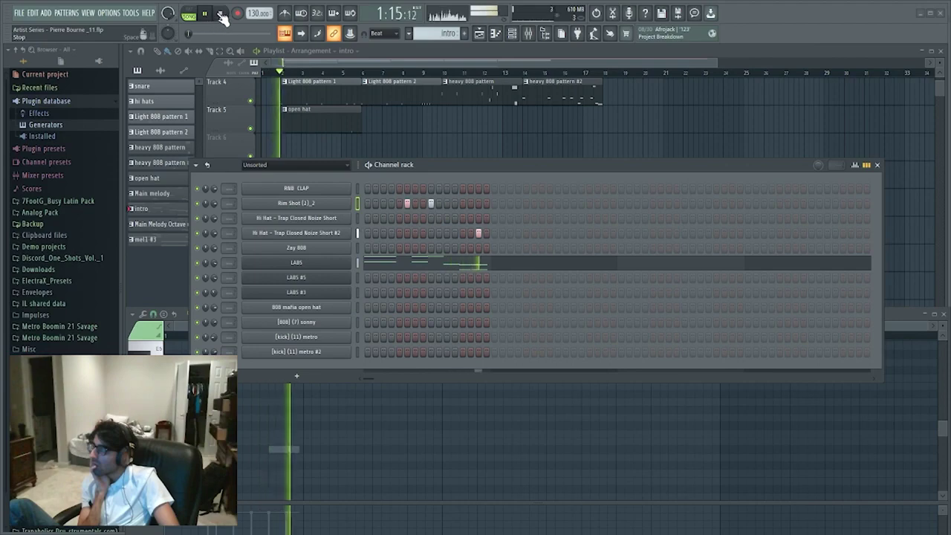
pyautogui.press('space')
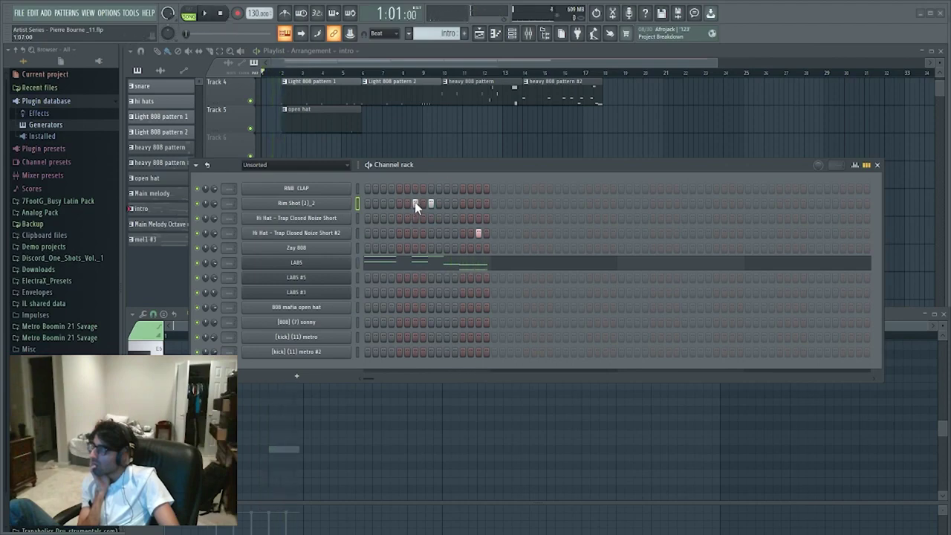
pyautogui.click(205, 13)
pyautogui.click(221, 14)
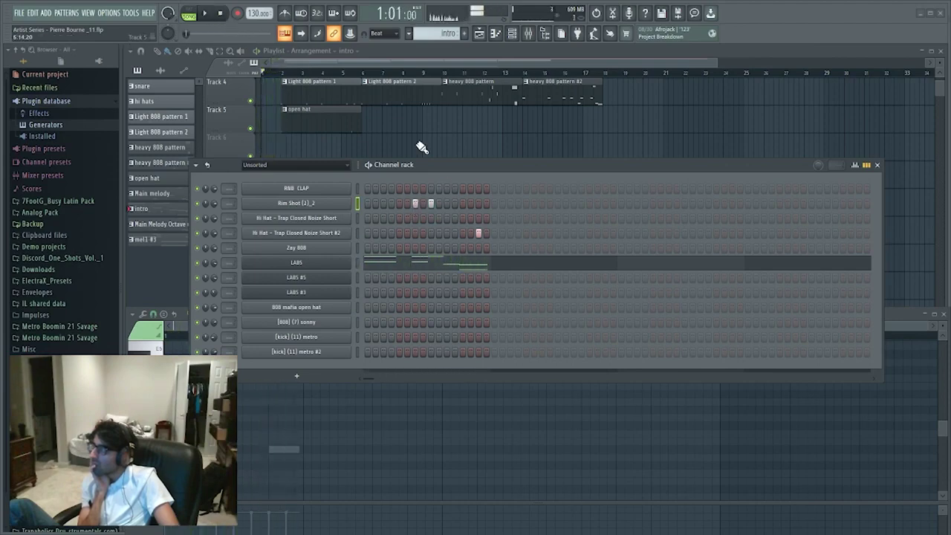
# - Try Rim Shot hits on steps 6 and 12, and on step 8, with the reversed hi-hat on step 14, playing each version
pyautogui.click(414, 203)
pyautogui.click(407, 203)
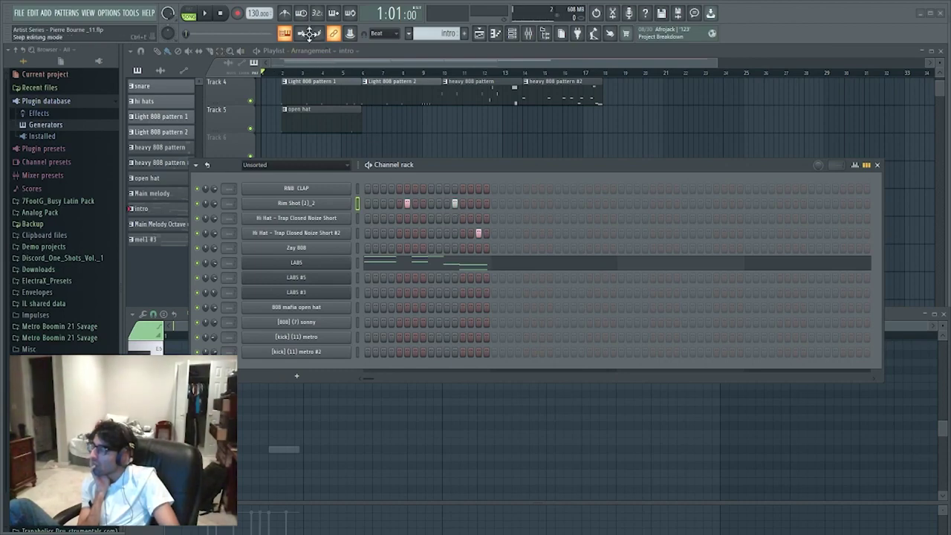
pyautogui.click(480, 235)
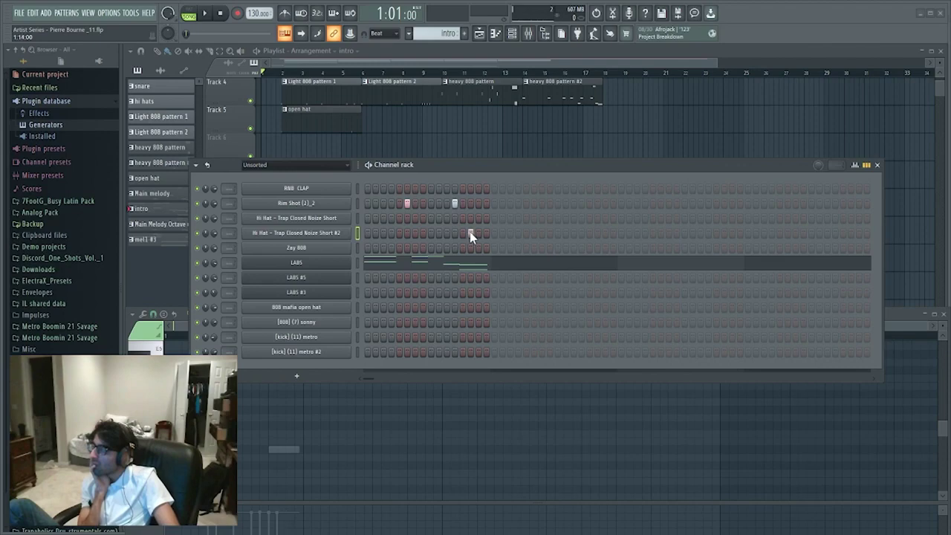
pyautogui.click(205, 14)
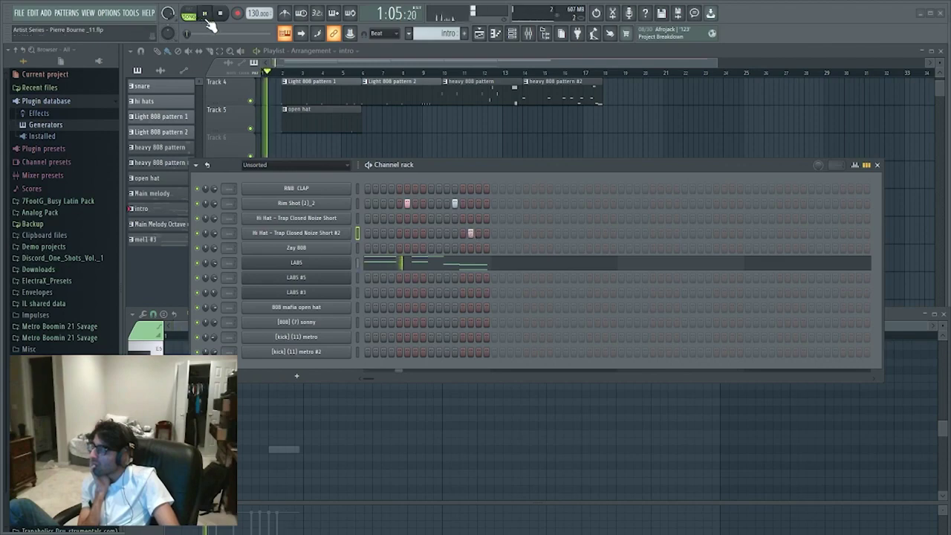
pyautogui.click(220, 14)
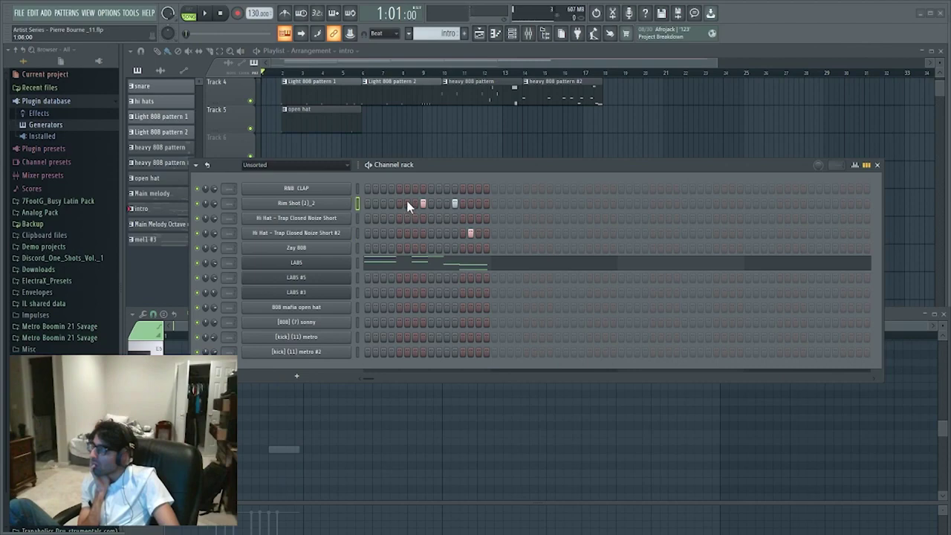
pyautogui.click(205, 14)
pyautogui.click(220, 14)
# - Arrange the Rim Shot hits on steps 7, 11 and 13, playing the intro to check the rhythm
pyautogui.rightClick(422, 203)
pyautogui.click(415, 203)
pyautogui.rightClick(412, 203)
pyautogui.click(447, 204)
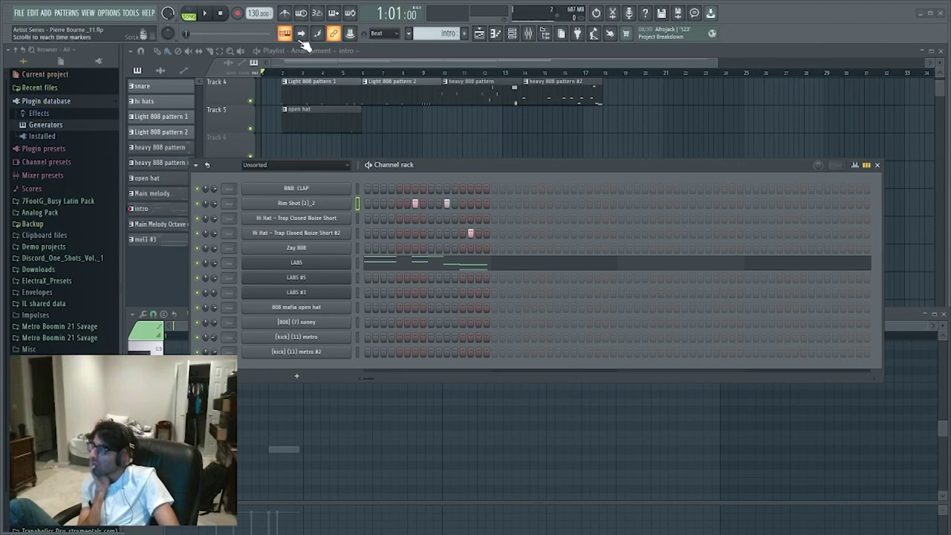
pyautogui.click(205, 13)
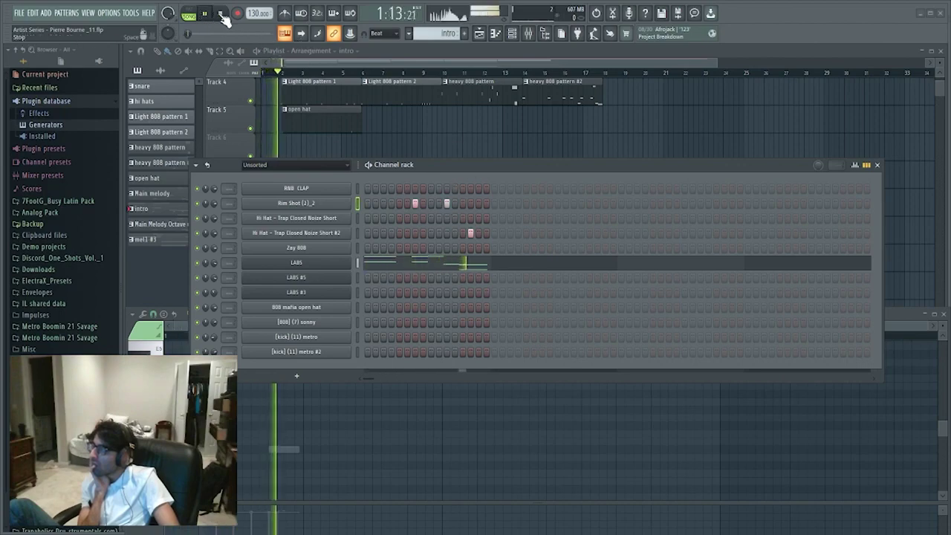
pyautogui.click(220, 14)
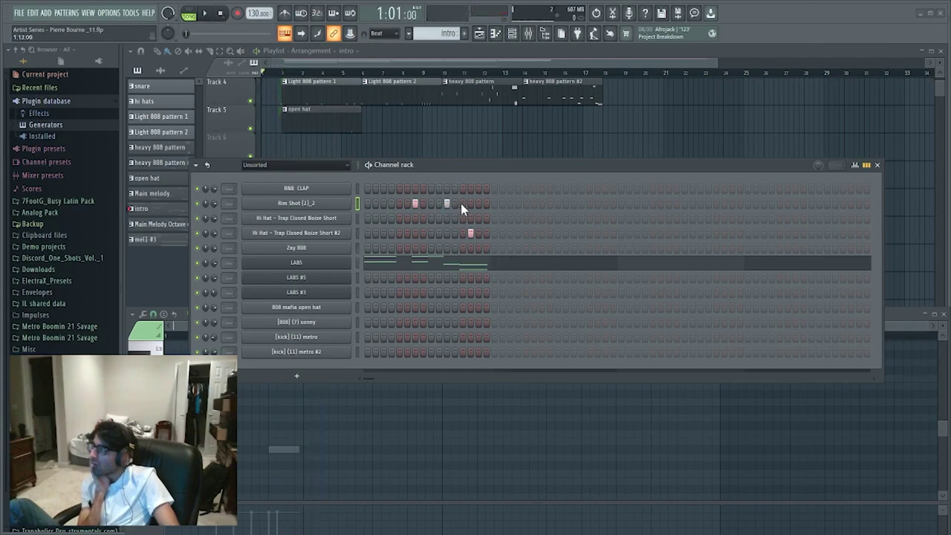
pyautogui.click(462, 202)
pyautogui.click(205, 13)
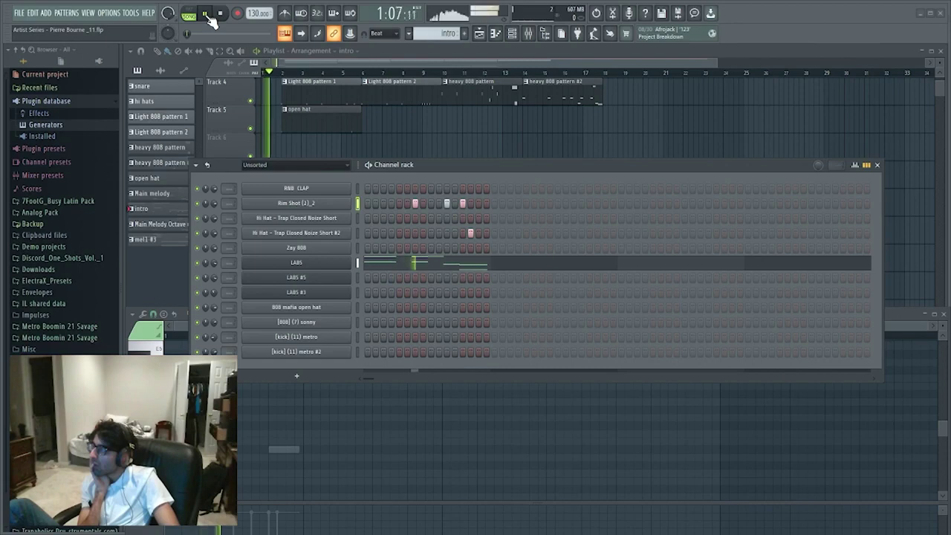
pyautogui.click(220, 14)
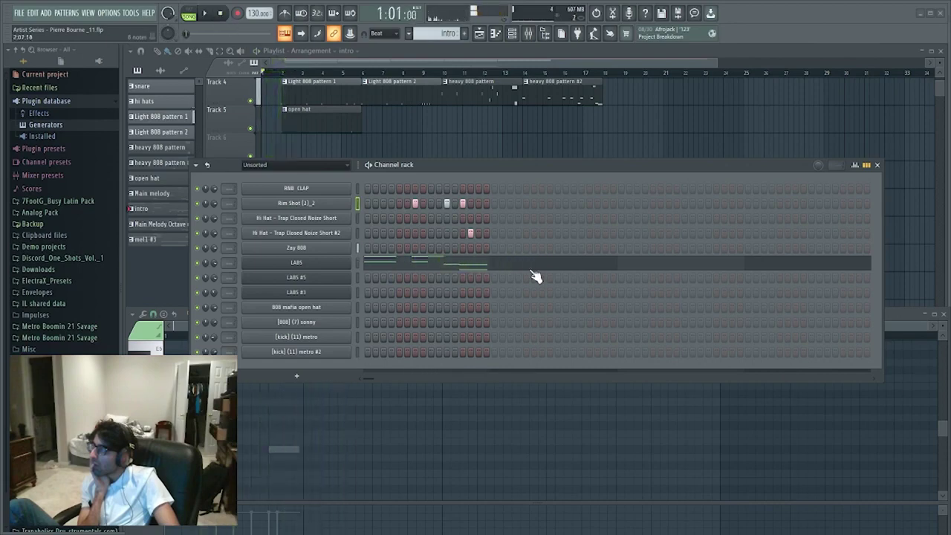
# - Play the intro with the reversed hi-hat on step 16, and delete the Hi Hat - Trap Closed Noise Short #2 channel
pyautogui.click(205, 14)
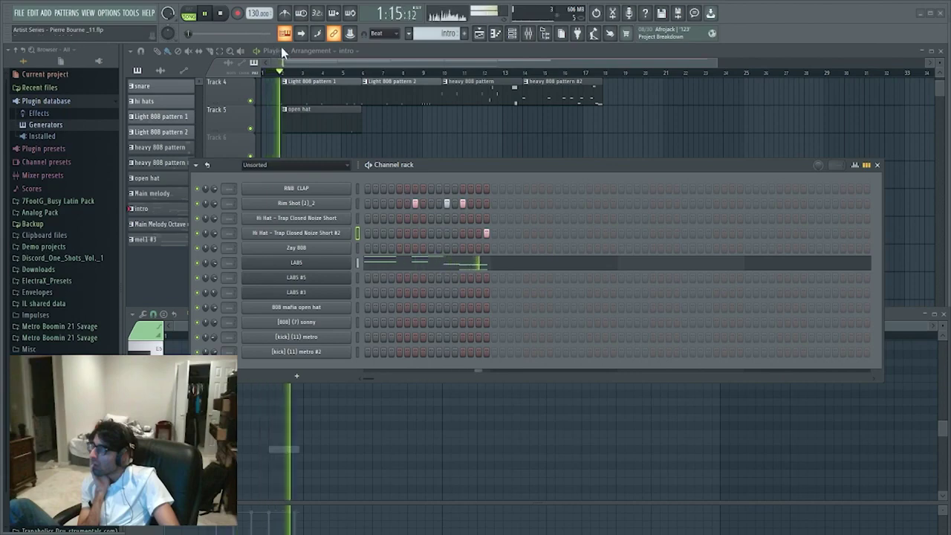
pyautogui.press('space')
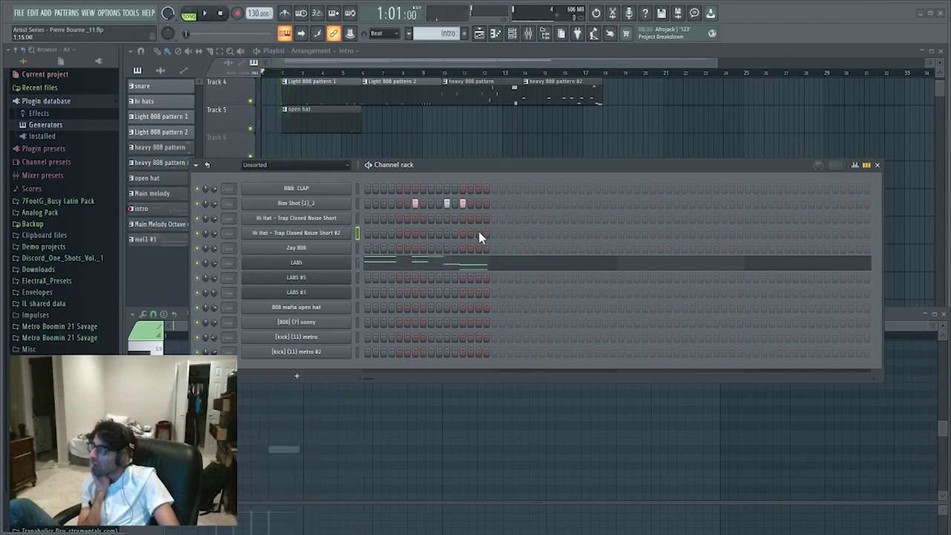
pyautogui.rightClick(342, 232)
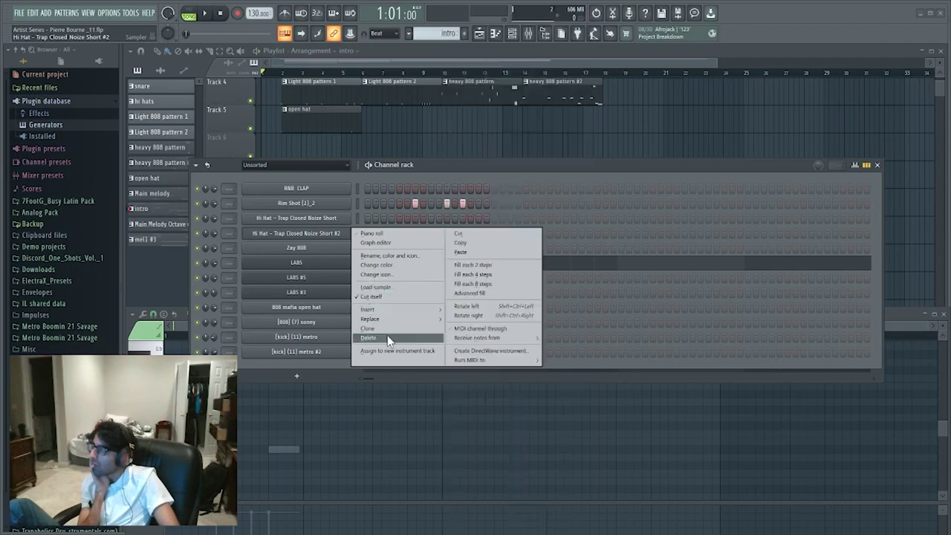
pyautogui.click(387, 338)
# - Clone the 808 mafia open hat channel and shape the copy's volume envelope with a hold time of about 38%
pyautogui.rightClick(327, 291)
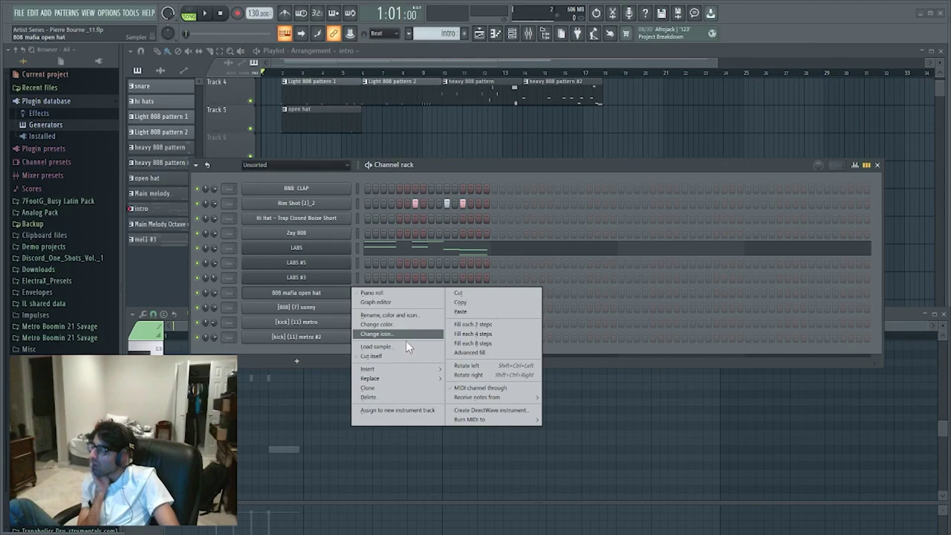
pyautogui.click(371, 387)
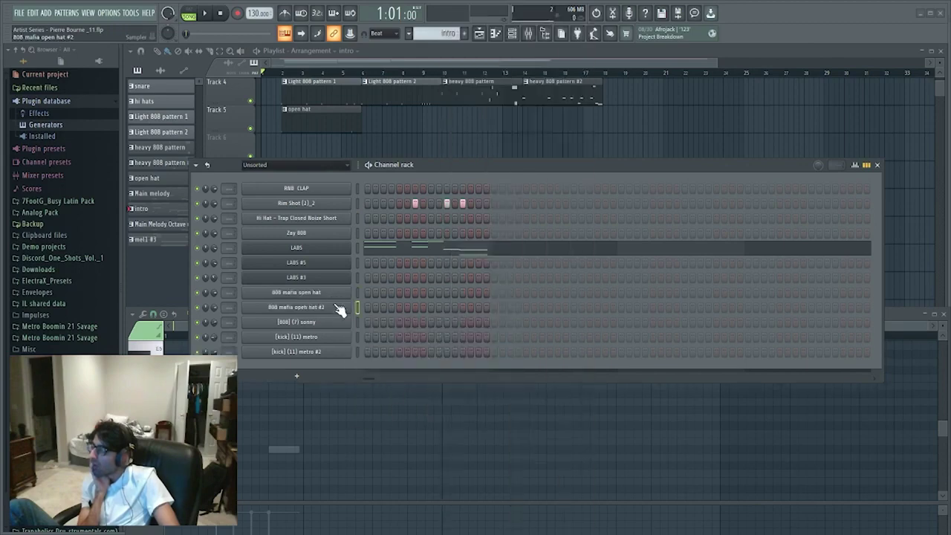
pyautogui.rightClick(335, 309)
pyautogui.click(319, 308)
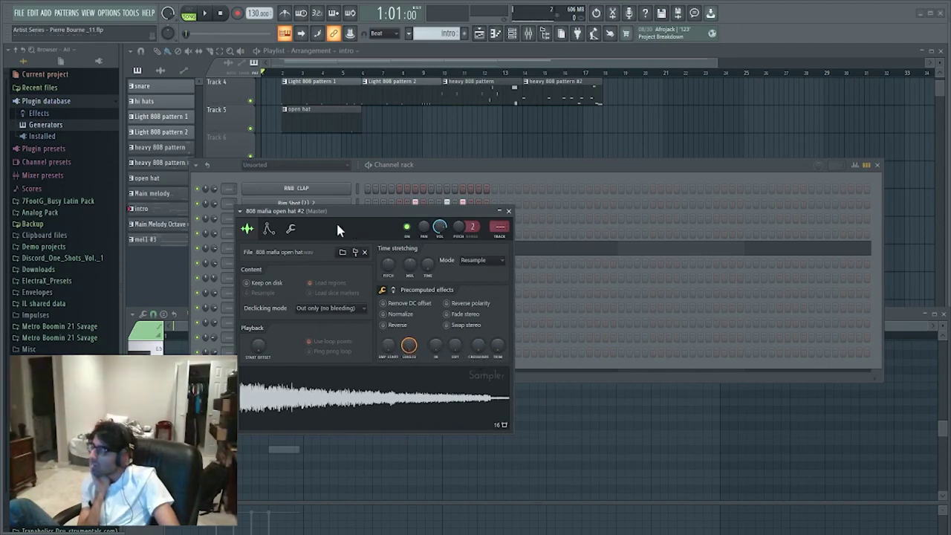
pyautogui.click(269, 229)
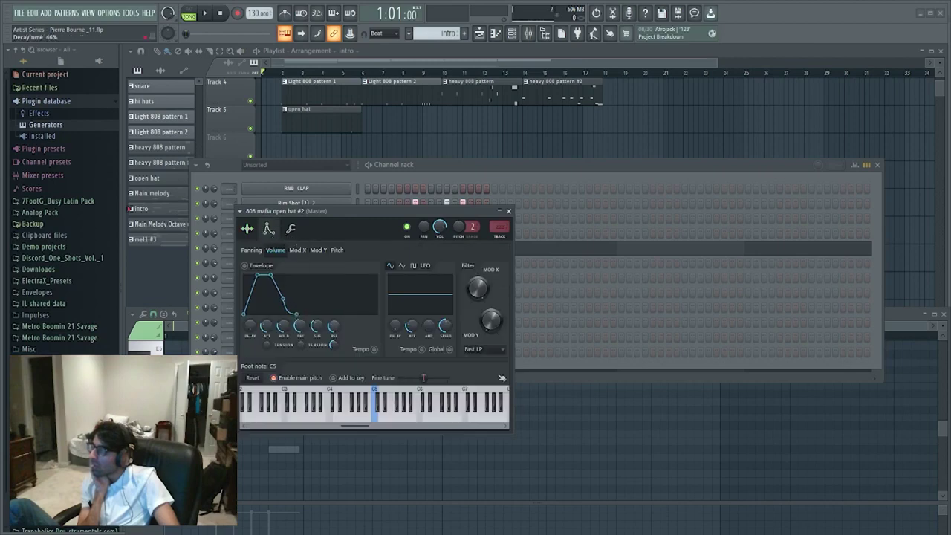
pyautogui.moveTo(297, 314); pyautogui.dragTo(267, 275)
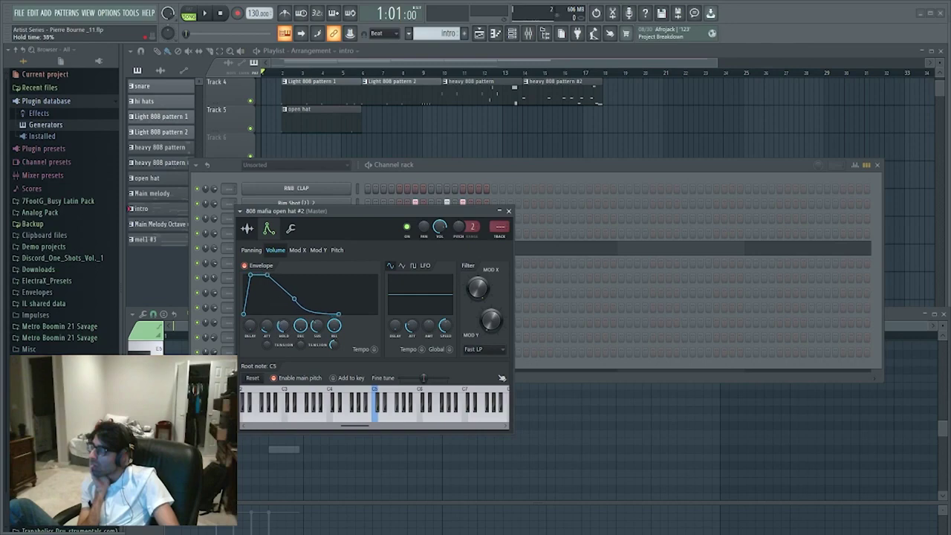
# - Reverse the sample of the cloned 808 mafia open hat and close its channel settings
pyautogui.click(247, 229)
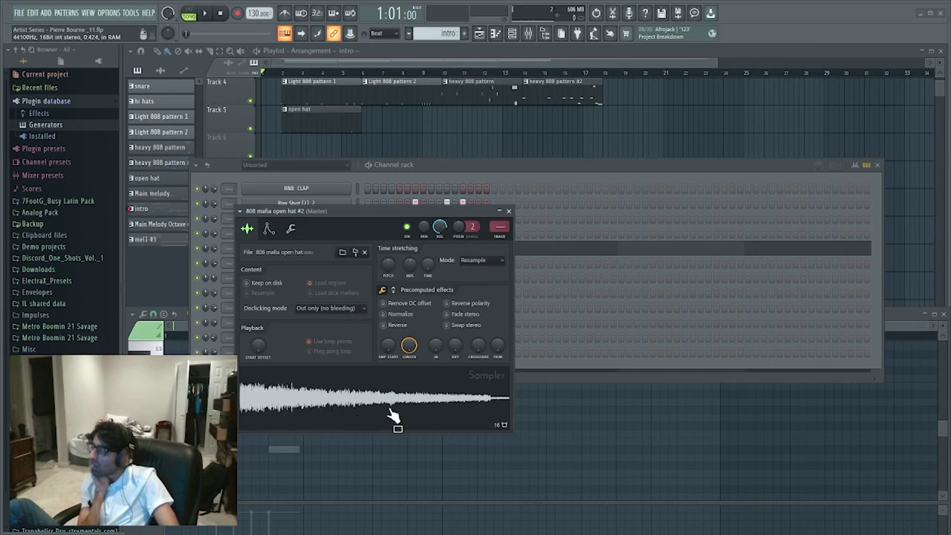
pyautogui.click(268, 231)
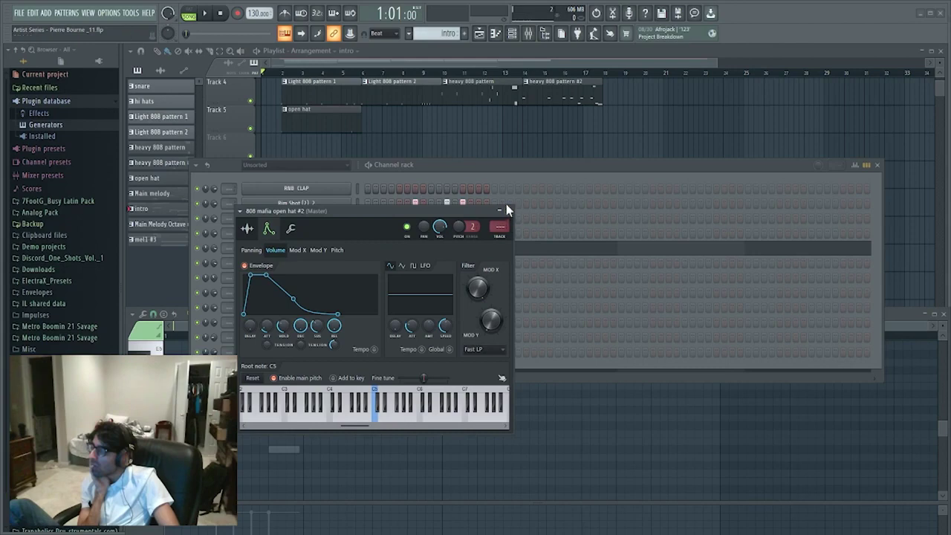
pyautogui.click(248, 228)
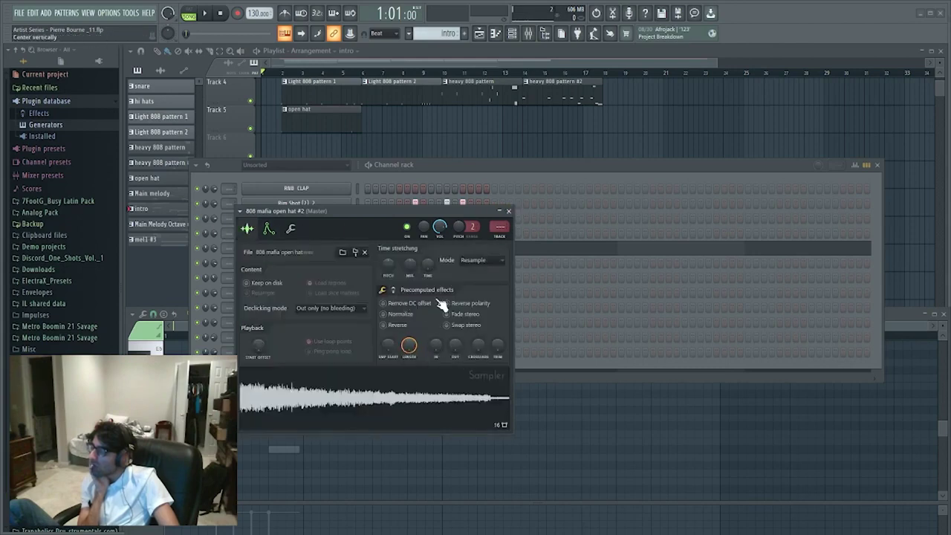
pyautogui.click(385, 325)
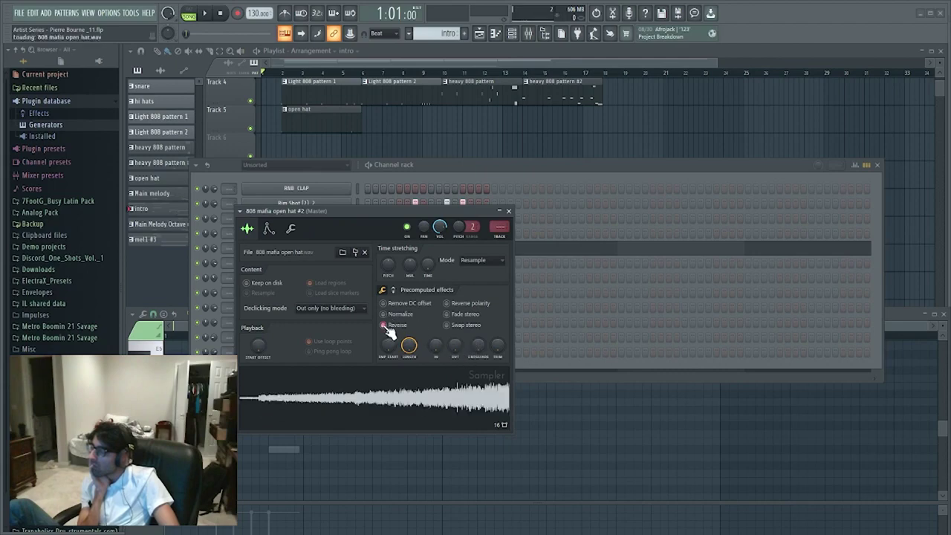
pyautogui.click(509, 212)
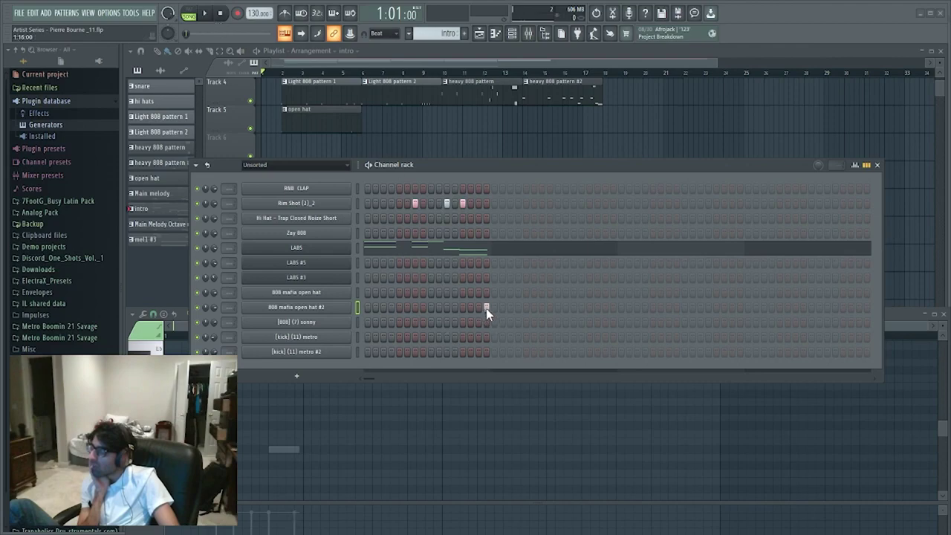
# - Try the reversed open hat hit on step 16, settle it on step 15, and play the intro
pyautogui.click(205, 14)
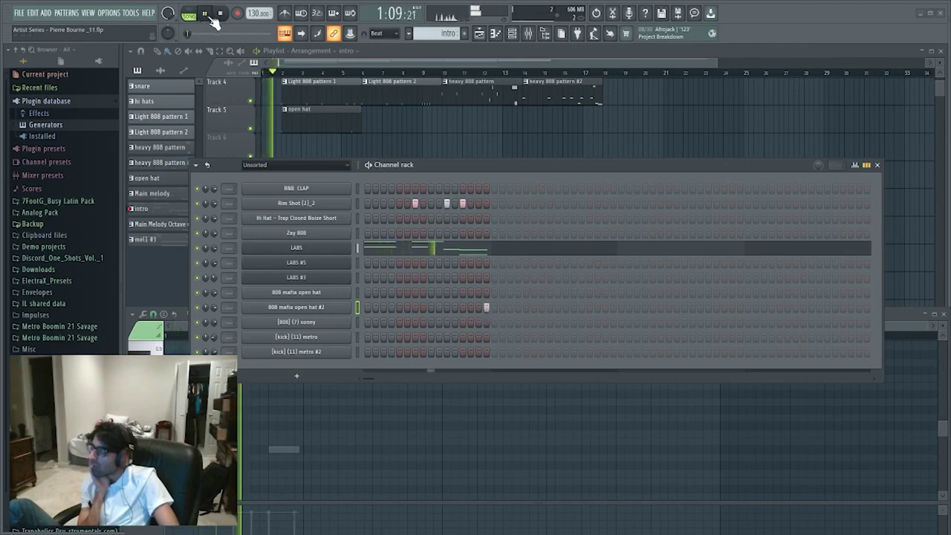
pyautogui.press('space')
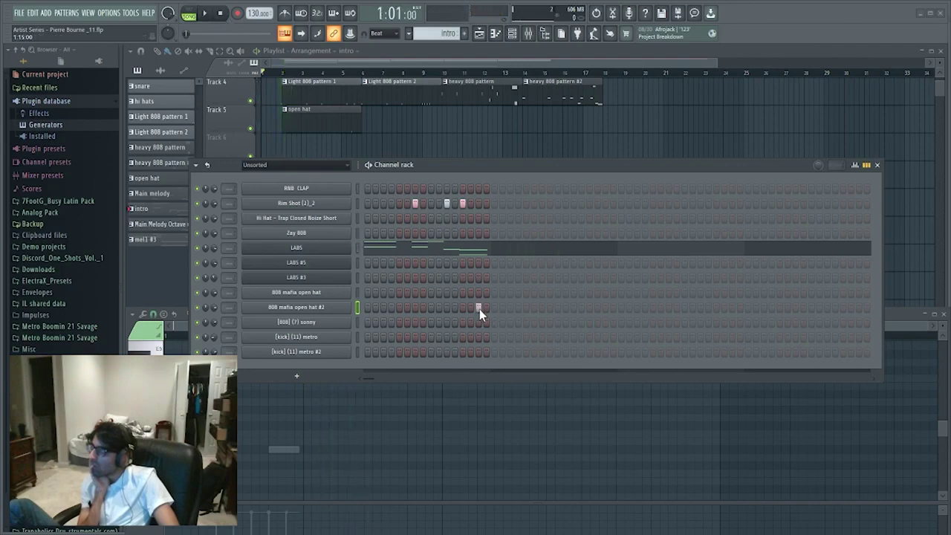
pyautogui.click(208, 14)
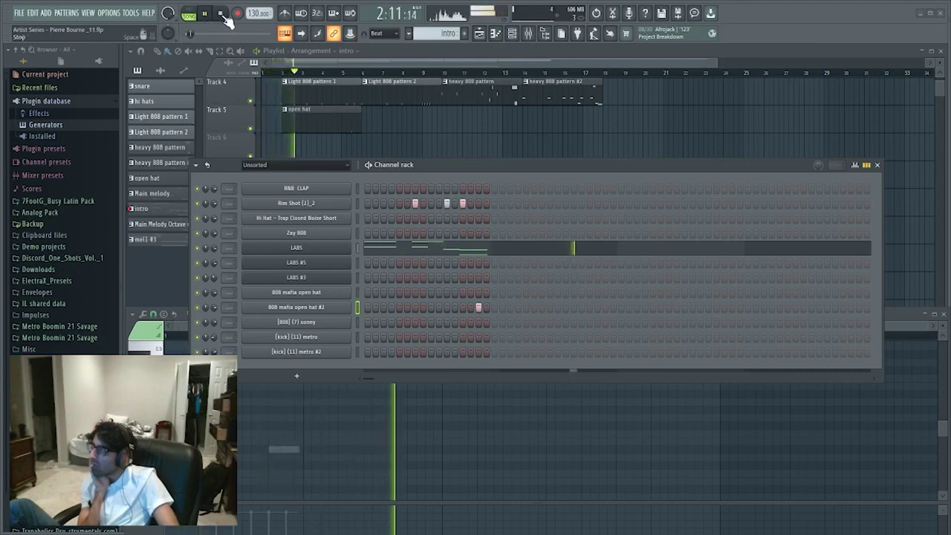
pyautogui.click(221, 13)
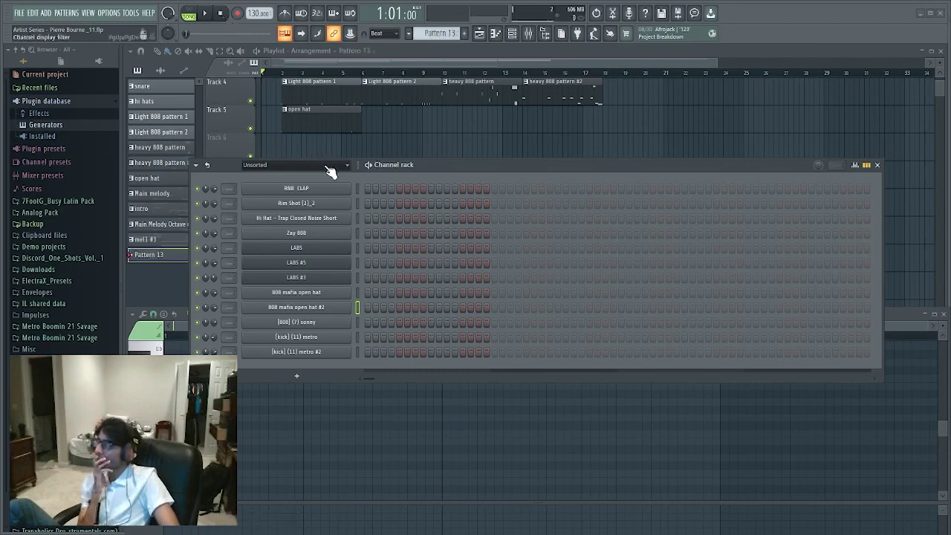
pyautogui.scroll(-1, 329, 165)
pyautogui.scroll(1, 329, 165)
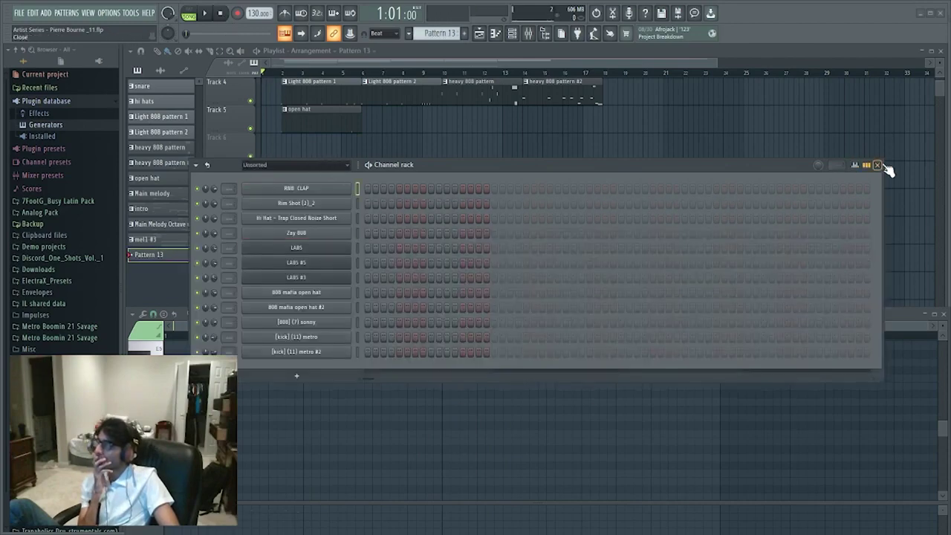
# - Move the channel rack below the playlist tracks and play the arrangement from the start
pyautogui.moveTo(823, 165); pyautogui.dragTo(715, 314)
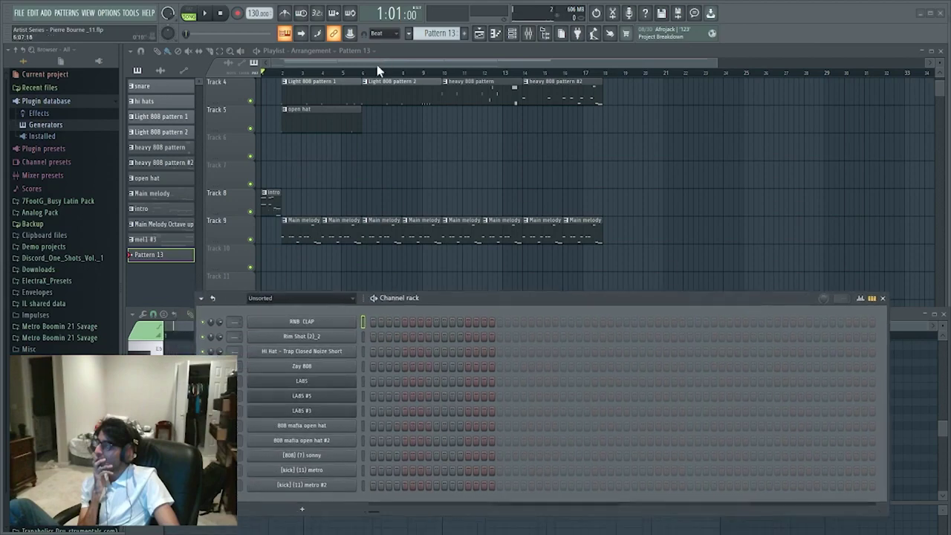
pyautogui.scroll(3, 317, 143)
pyautogui.click(206, 14)
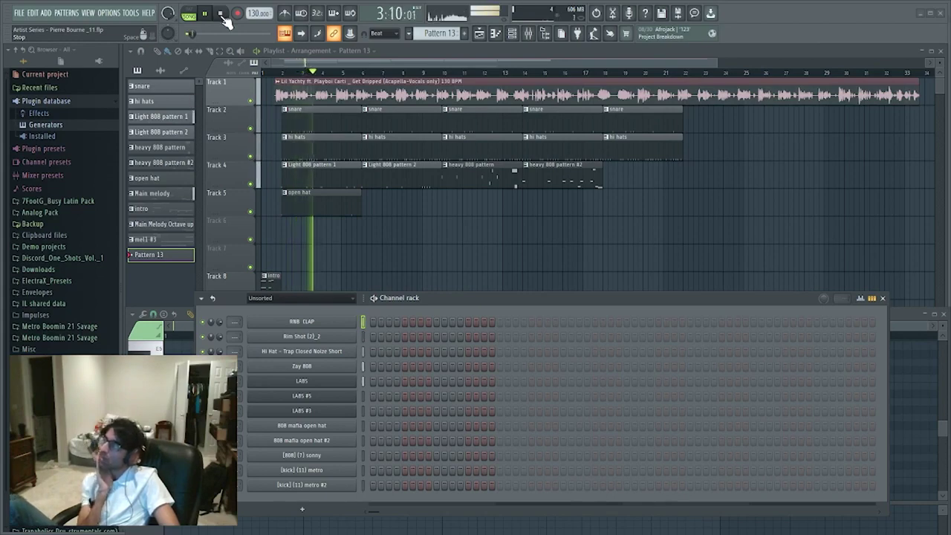
pyautogui.click(221, 14)
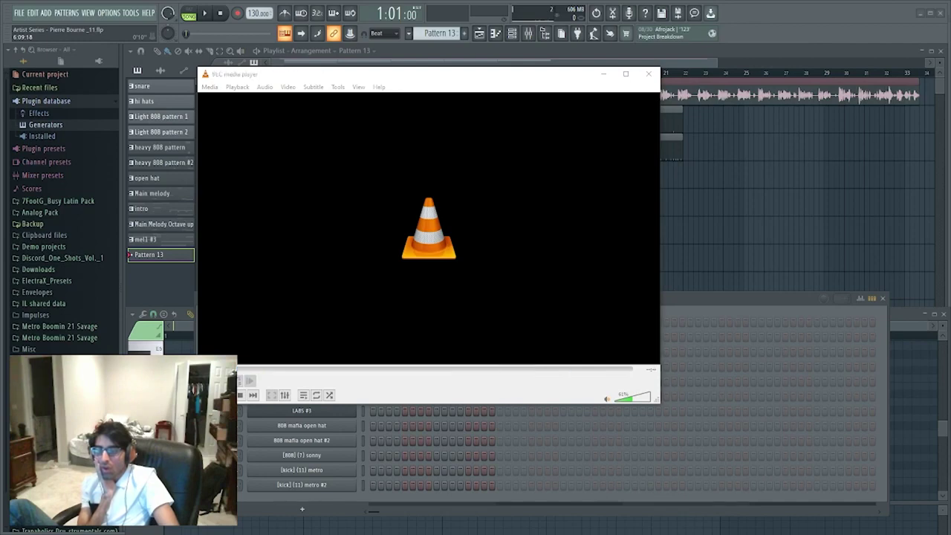
# - Preview sound effect samples in VLC media player and add the Gun Load sample as a new channel in the rack
pyautogui.click(654, 81)
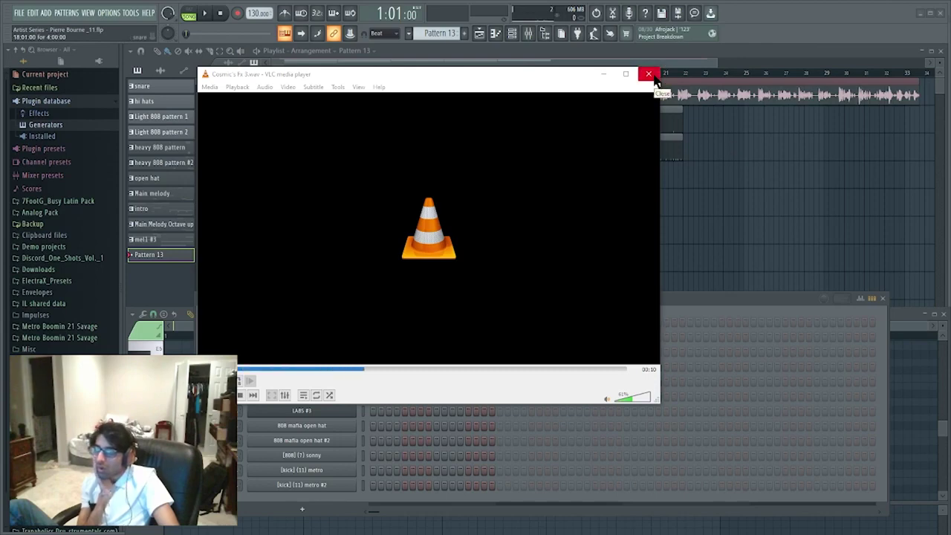
pyautogui.click(654, 81)
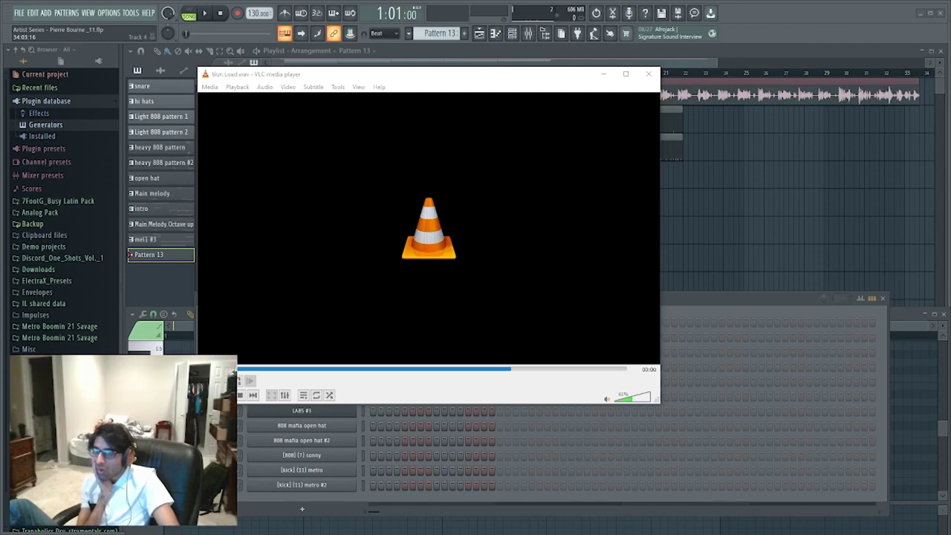
pyautogui.click(647, 74)
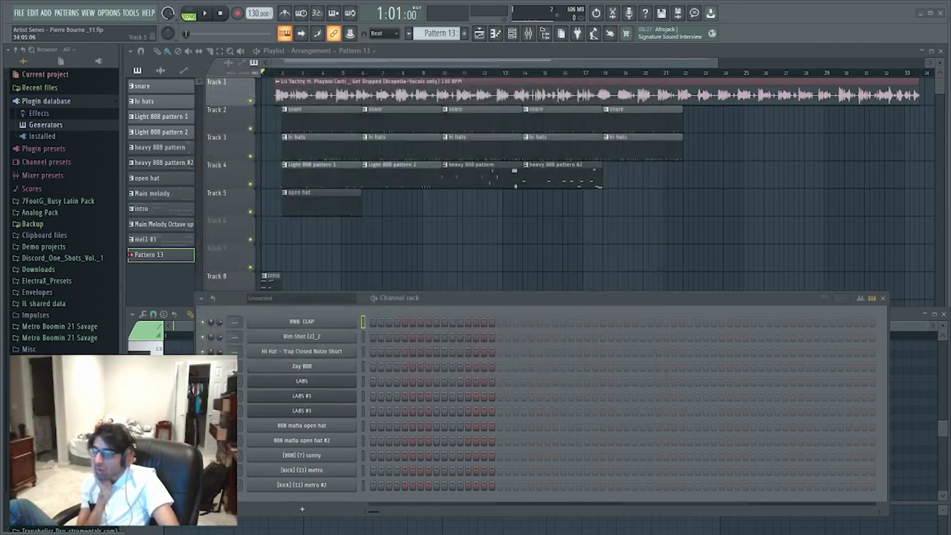
pyautogui.moveTo(273, 460); pyautogui.dragTo(288, 491)
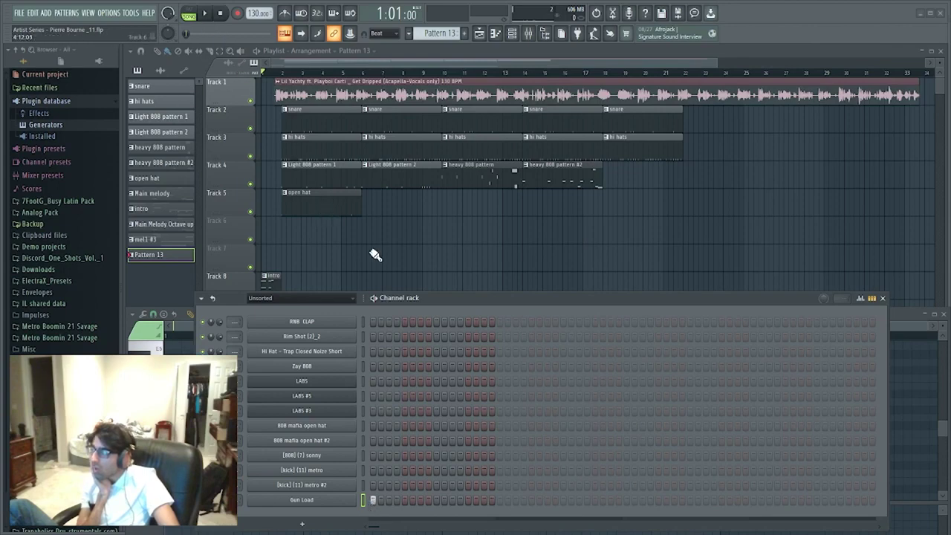
# - Switch to the intro pattern, try a Gun Load hit on step 1 during playback, and remove the hit
pyautogui.rightClick(160, 255)
pyautogui.click(148, 258)
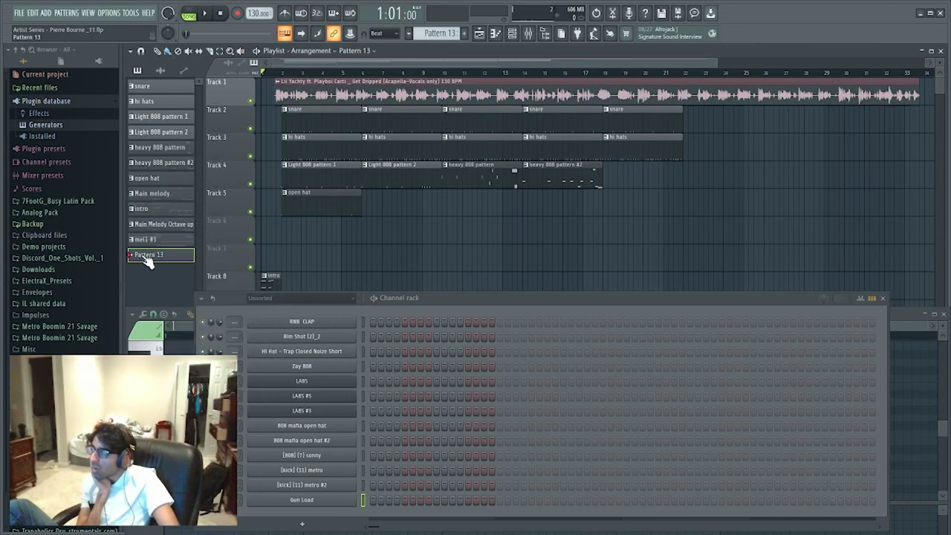
pyautogui.click(164, 211)
pyautogui.click(373, 499)
pyautogui.click(204, 13)
pyautogui.click(220, 13)
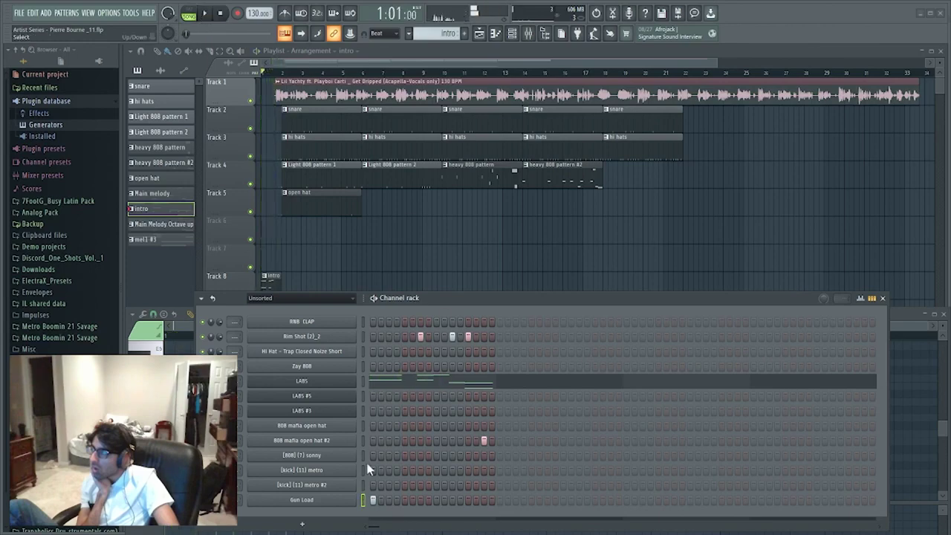
pyautogui.click(373, 500)
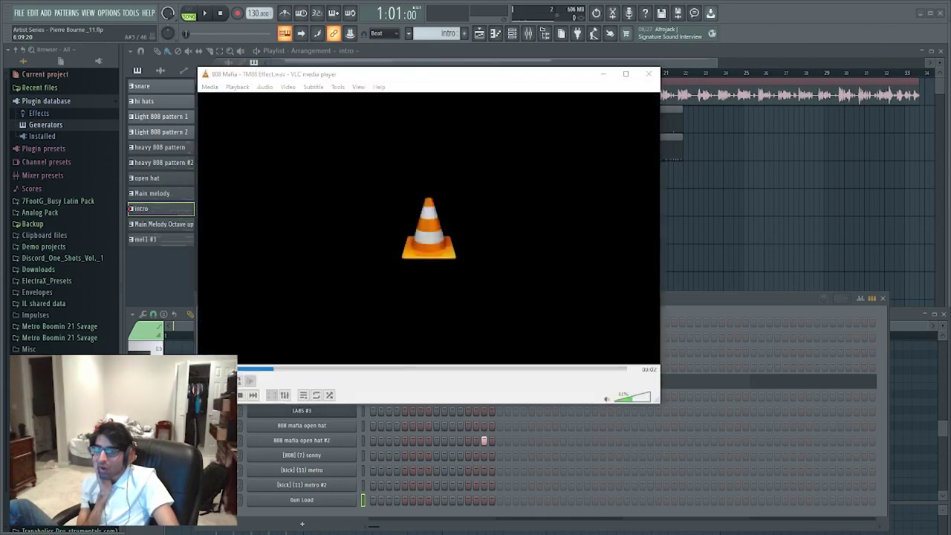
# - Replace the Gun Load sample with 808 Mafia - TM88 Effect, and play the intro with its hit on step 1
pyautogui.moveTo(547, 495); pyautogui.dragTo(276, 510)
pyautogui.moveTo(449, 296); pyautogui.dragTo(552, 281)
pyautogui.scroll(-3, 305, 215)
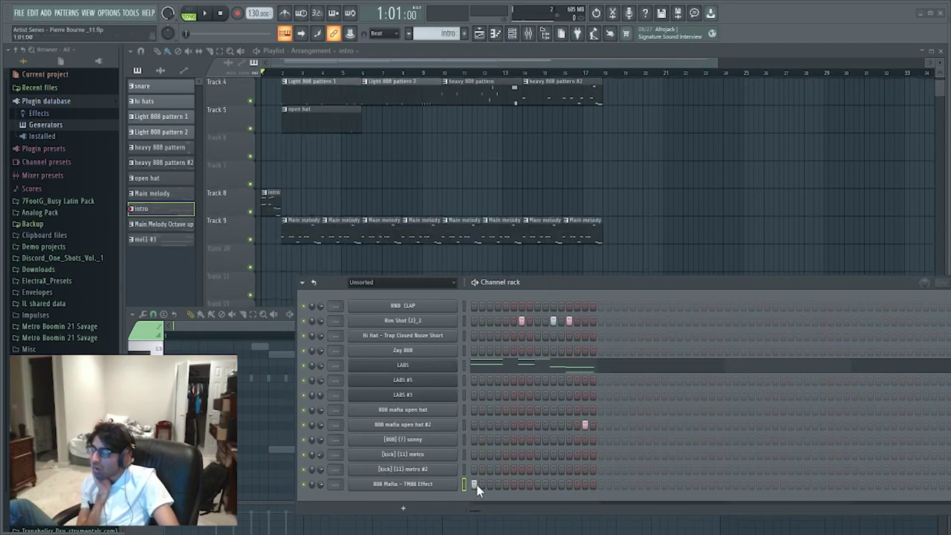
pyautogui.click(207, 14)
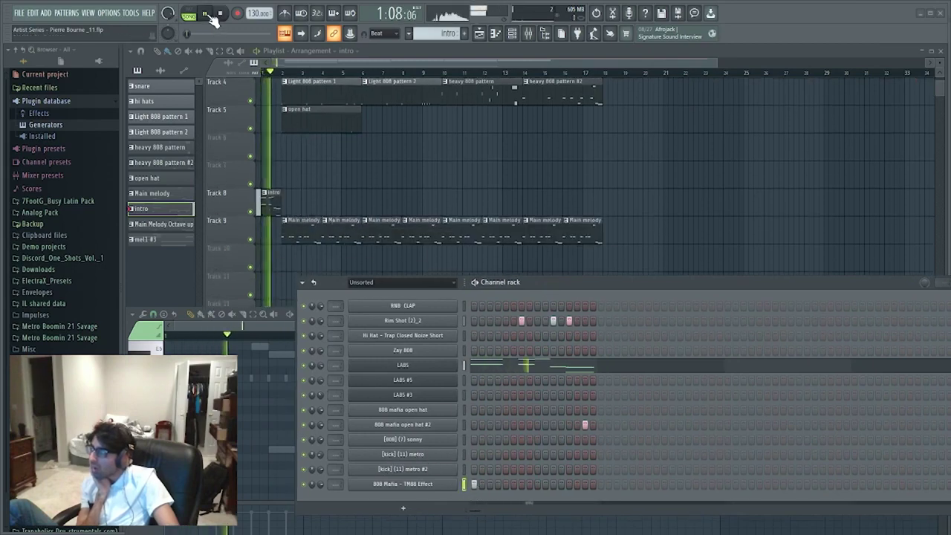
pyautogui.press('space')
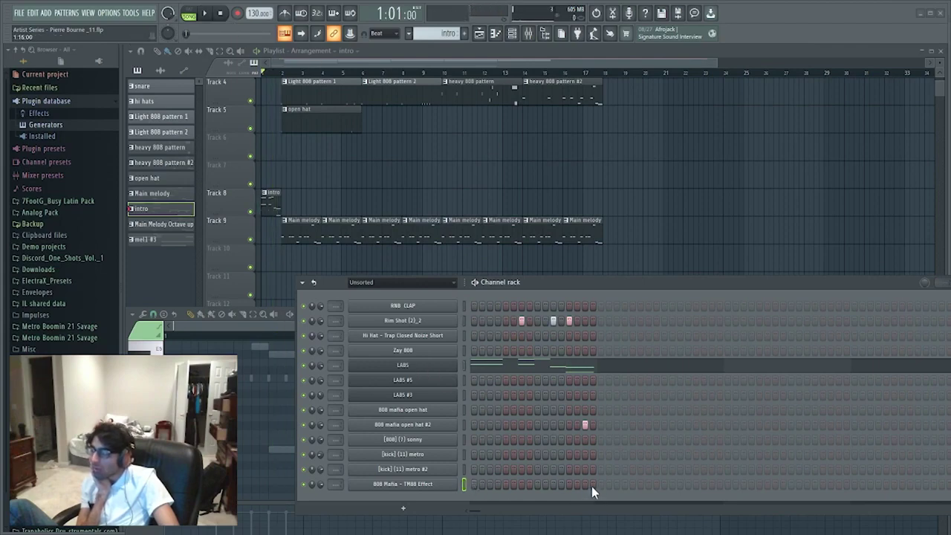
# - Try the 808 Mafia - TM88 Effect hit on step 16 while playing the intro, and remove that hit
pyautogui.rightClick(433, 483)
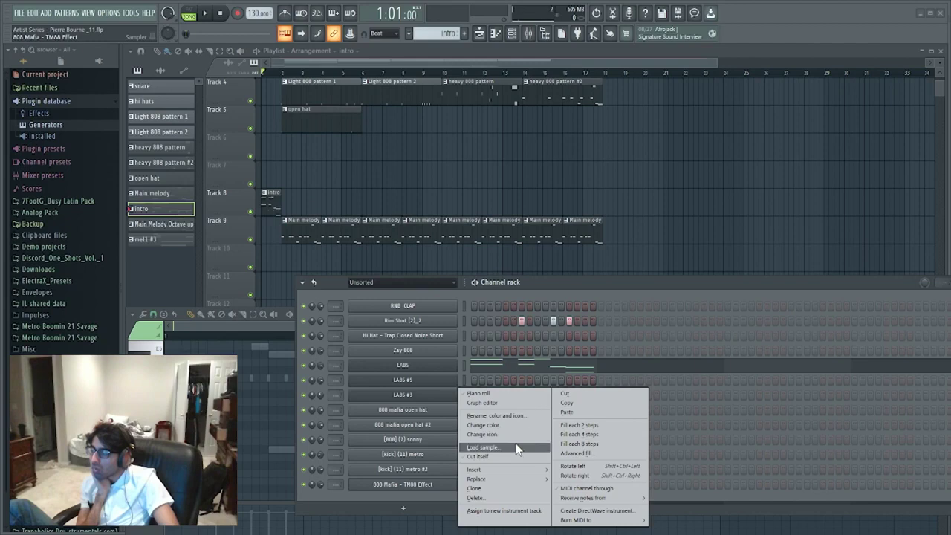
pyautogui.click(431, 483)
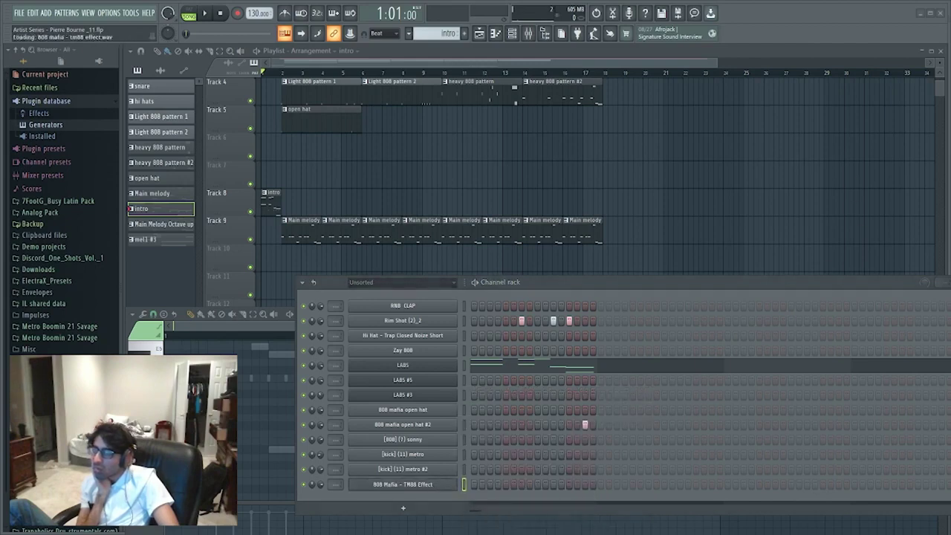
pyautogui.click(592, 485)
pyautogui.click(205, 13)
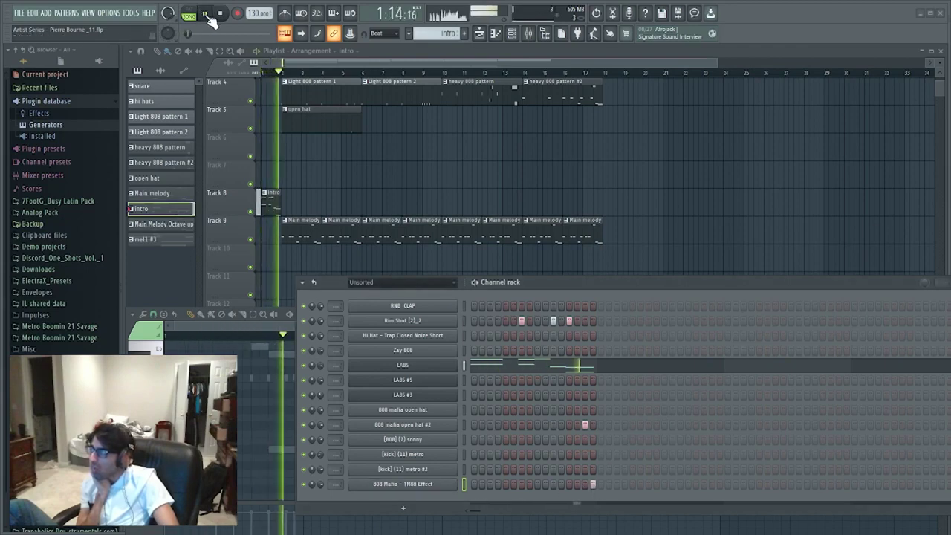
pyautogui.click(219, 13)
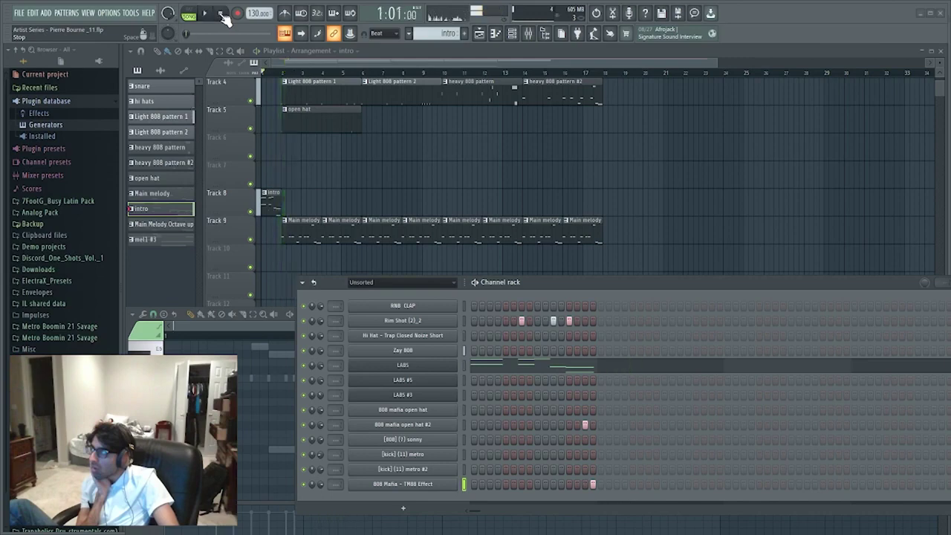
pyautogui.click(593, 484)
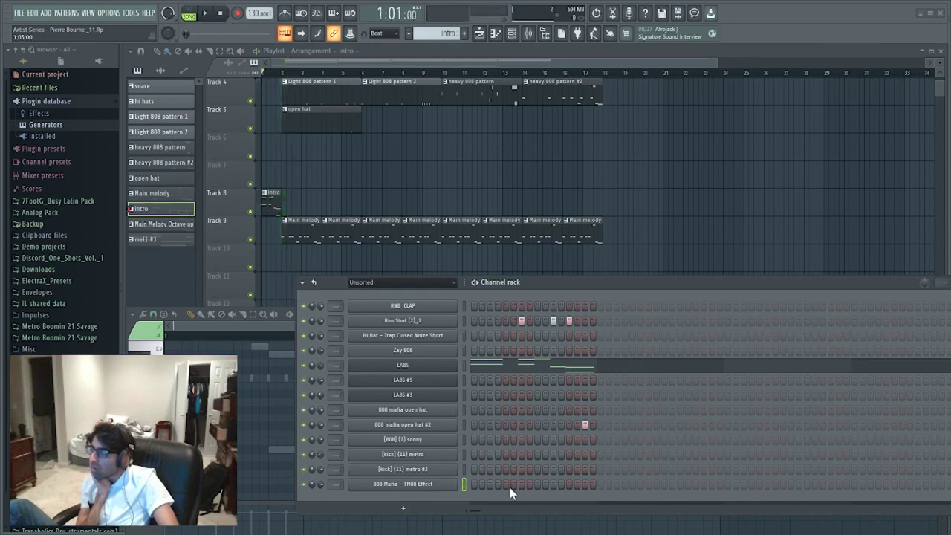
# - Toggle Cut itself for the 808 Mafia - TM88 Effect channel and play the intro with its hit on step 1
pyautogui.click(206, 14)
pyautogui.click(219, 13)
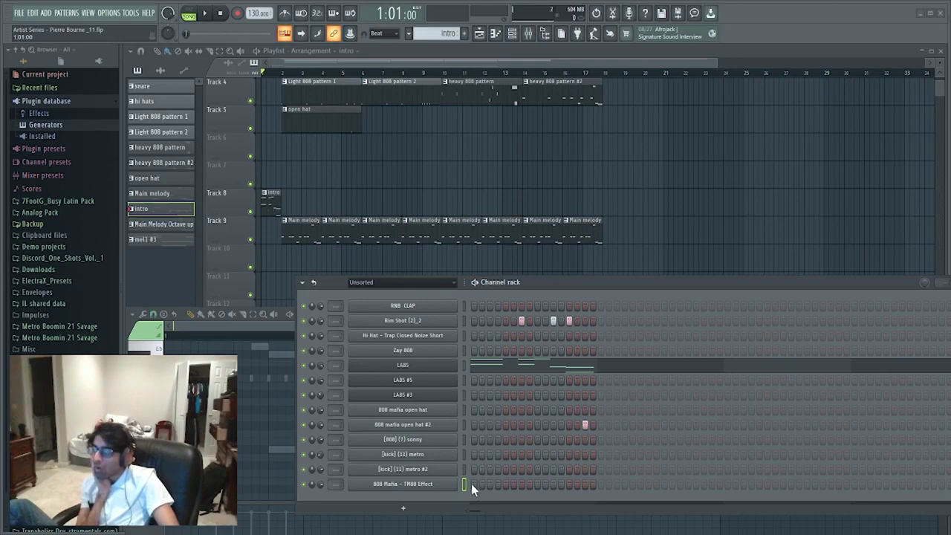
pyautogui.rightClick(414, 483)
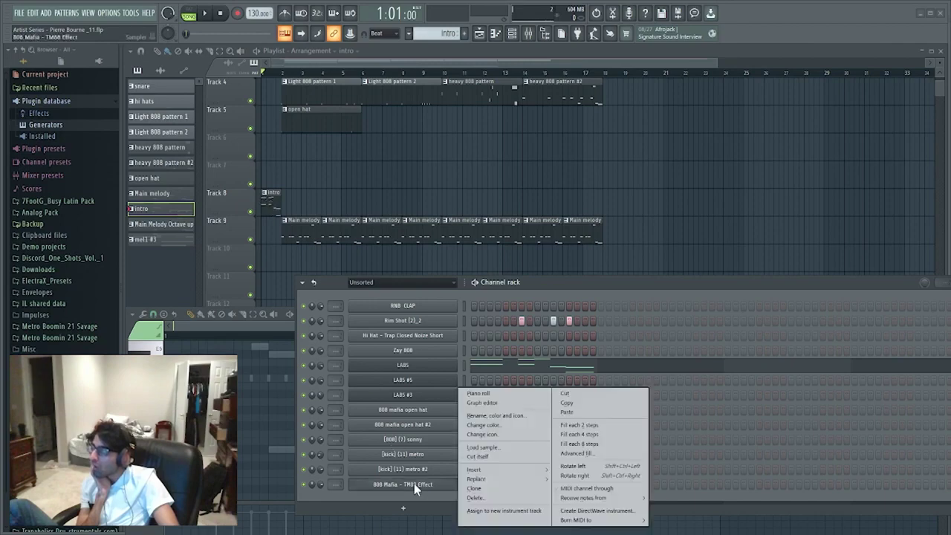
pyautogui.click(497, 458)
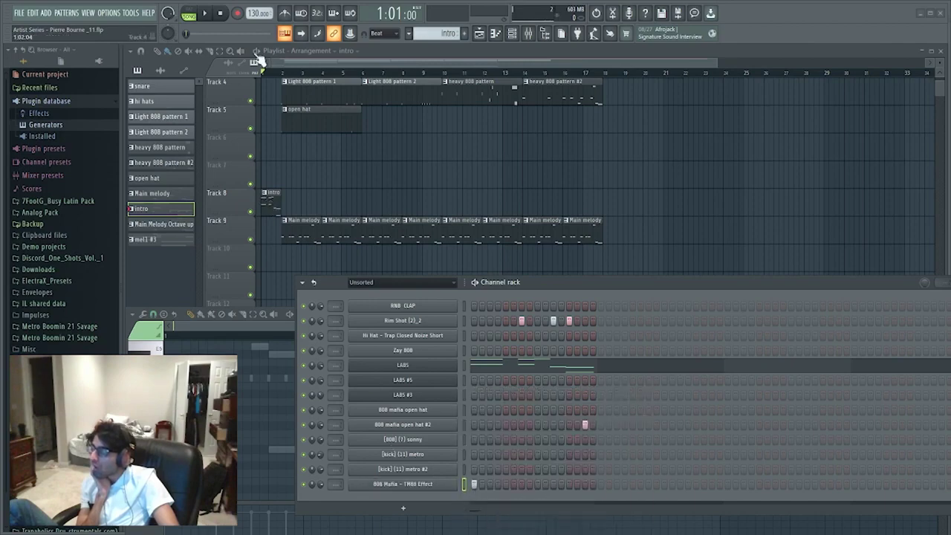
pyautogui.click(206, 14)
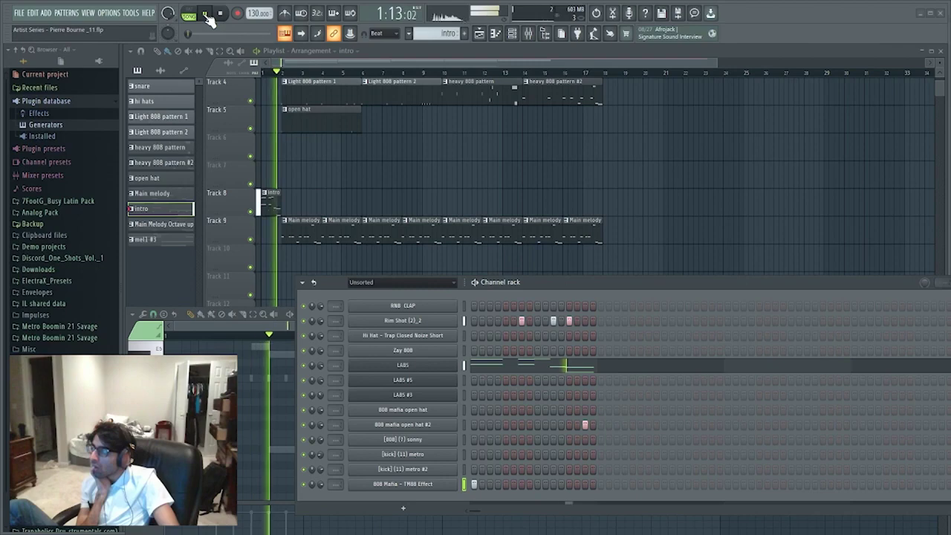
pyautogui.press('space')
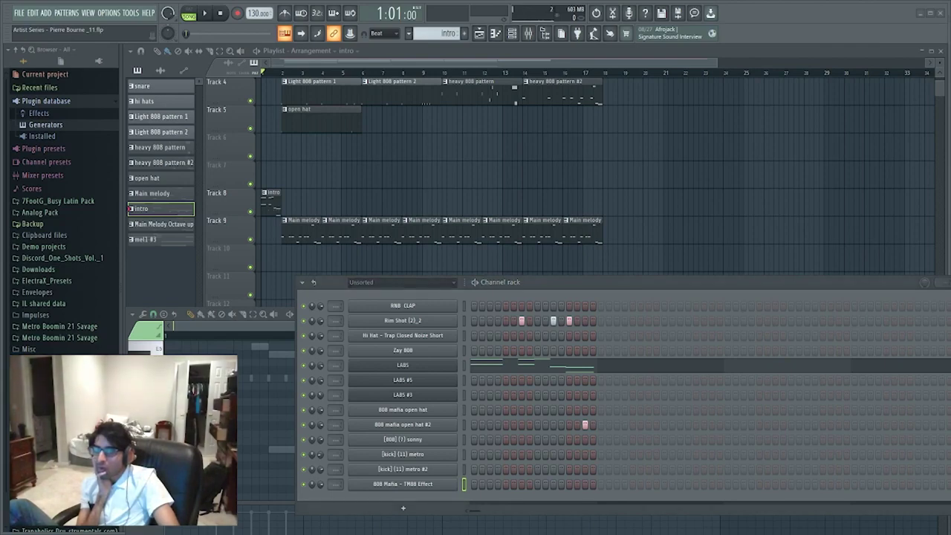
# - Replace the TM88 Effect sample with AK-47, place a hit on step 5, and play the intro
pyautogui.scroll(-1, 409, 482)
pyautogui.click(505, 484)
pyautogui.click(205, 13)
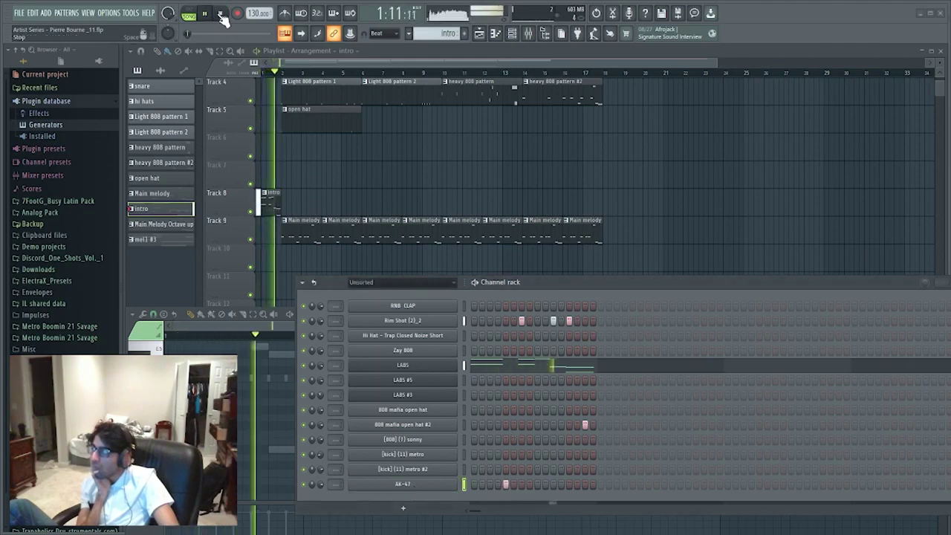
pyautogui.click(220, 14)
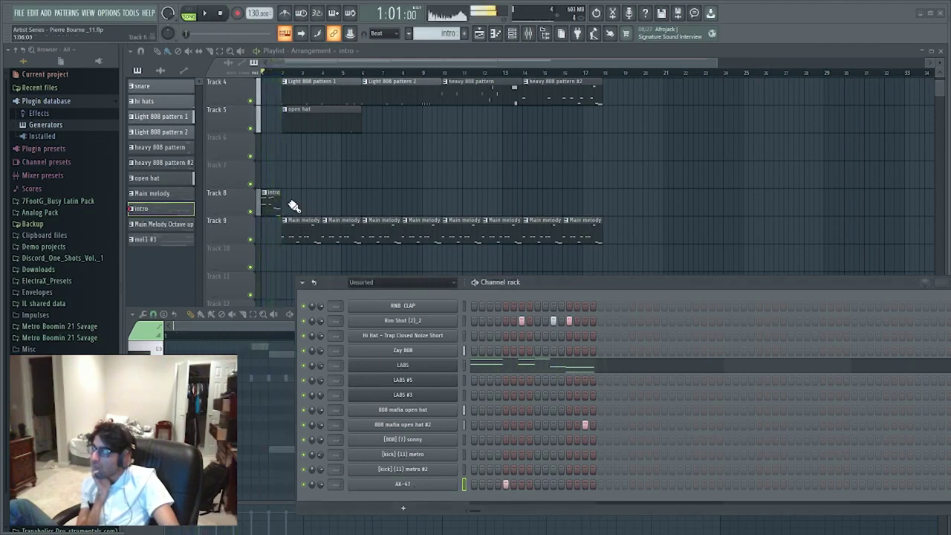
# - Move the AK-47 hit from step 5 to step 9 and play the intro
pyautogui.click(506, 485)
pyautogui.click(474, 484)
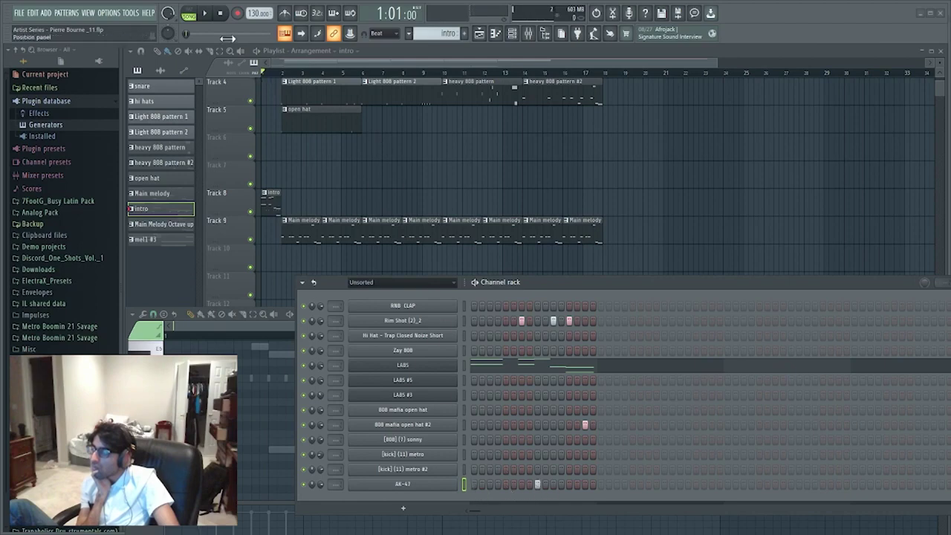
pyautogui.click(205, 14)
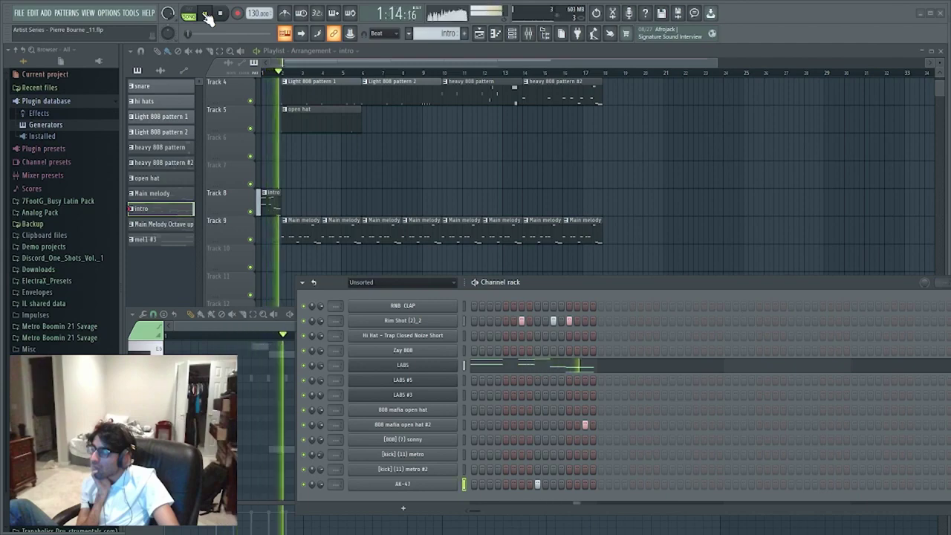
pyautogui.click(220, 13)
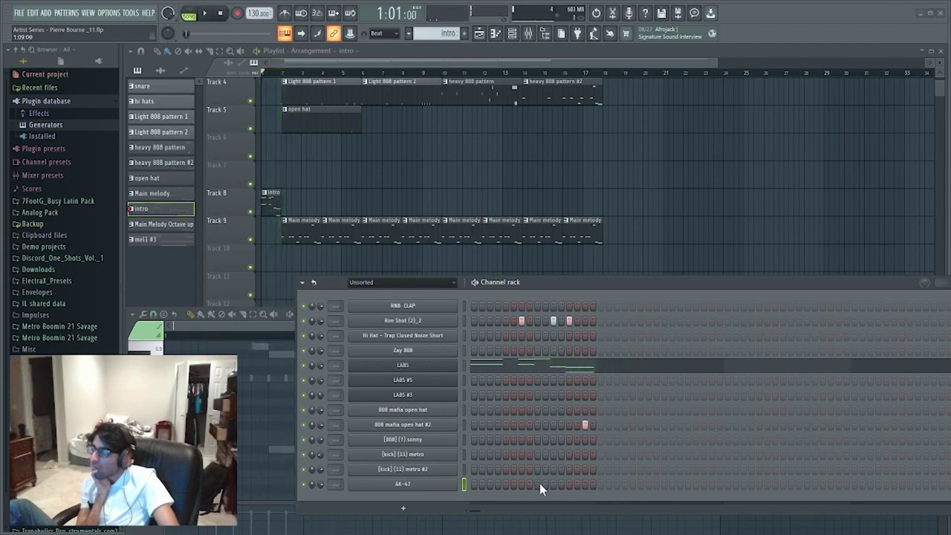
# - Check the AK-47 channel's options, place its hit on step 9 again, and replay the intro
pyautogui.rightClick(438, 485)
pyautogui.click(451, 467)
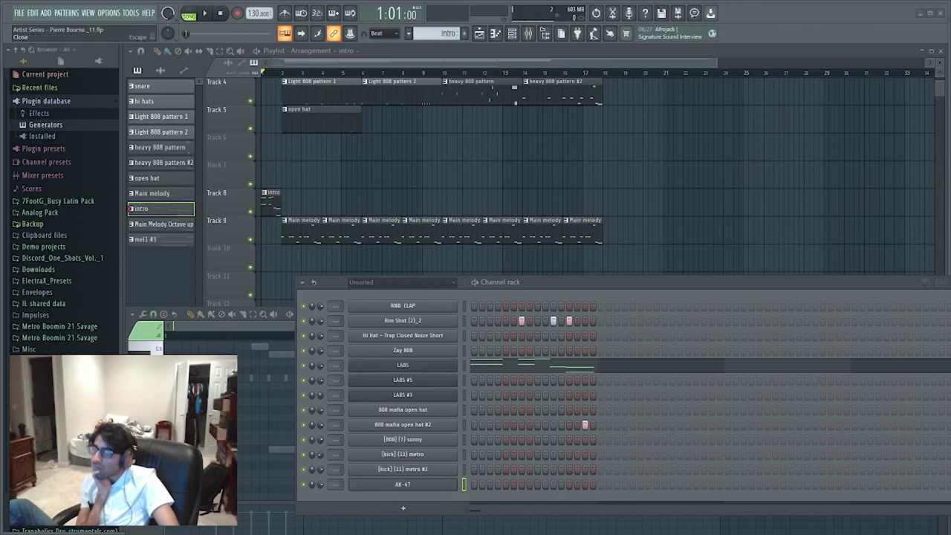
pyautogui.click(537, 483)
pyautogui.click(205, 13)
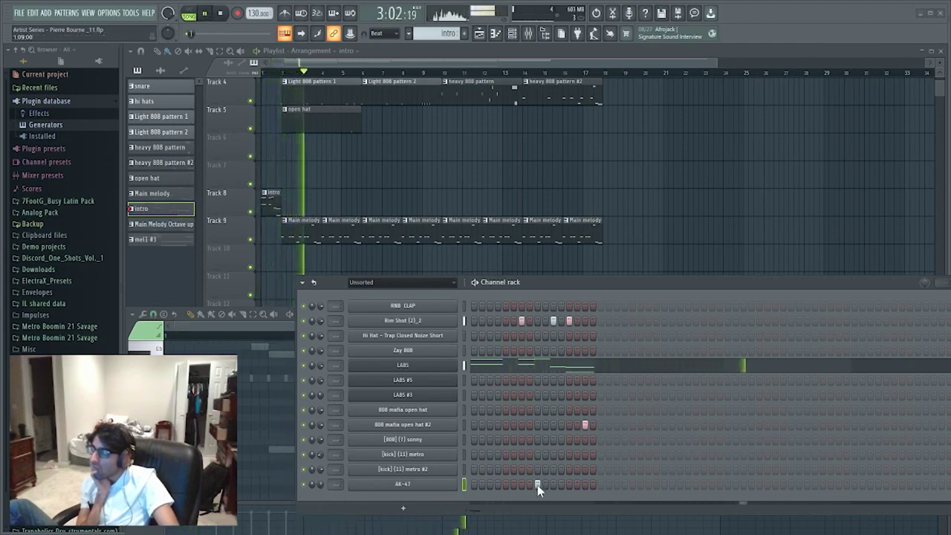
pyautogui.click(220, 13)
pyautogui.click(205, 13)
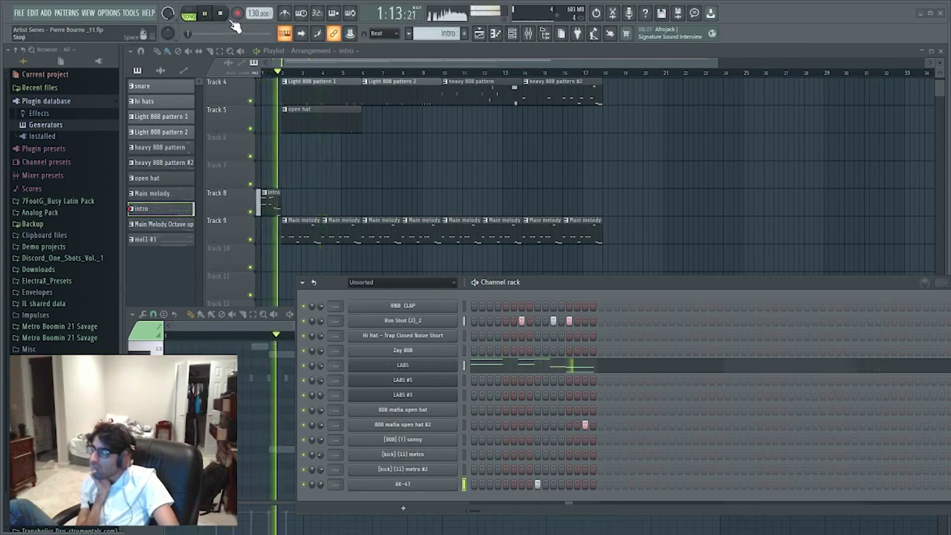
pyautogui.press('space')
# - Move the AK-47 hit from step 9 to step 11 and play the intro
pyautogui.click(552, 484)
pyautogui.click(537, 484)
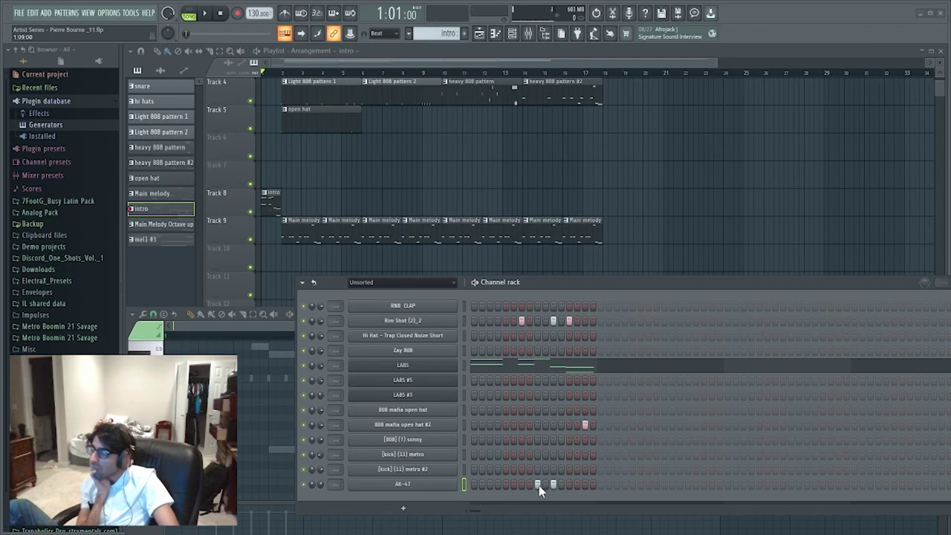
pyautogui.click(205, 13)
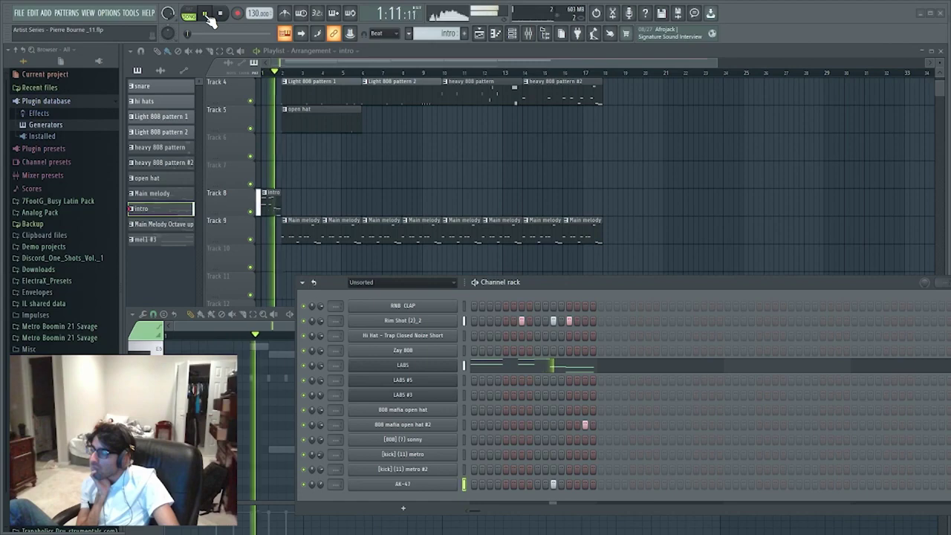
pyautogui.click(217, 15)
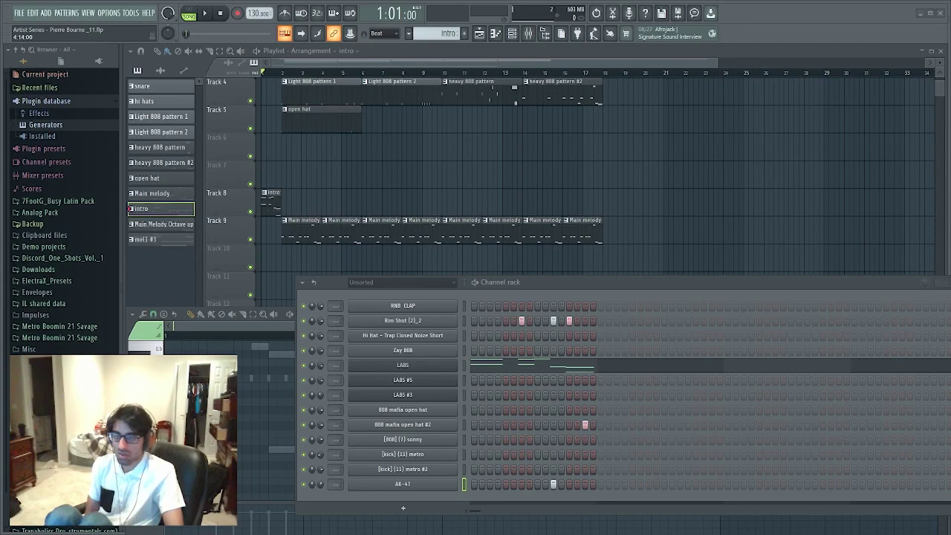
# - Add the DMVU_QUARTER_WOE sample as a new channel below AK-47 in the channel rack
pyautogui.moveTo(408, 513); pyautogui.dragTo(458, 505)
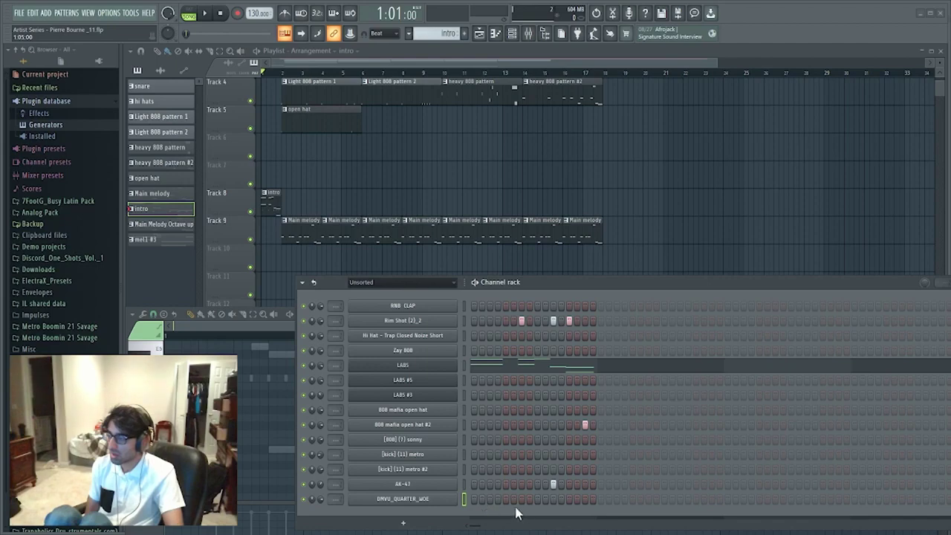
# - Try a DMVU_QUARTER_WOE hit on step 3 and play the intro
pyautogui.click(489, 499)
pyautogui.click(204, 13)
pyautogui.click(224, 15)
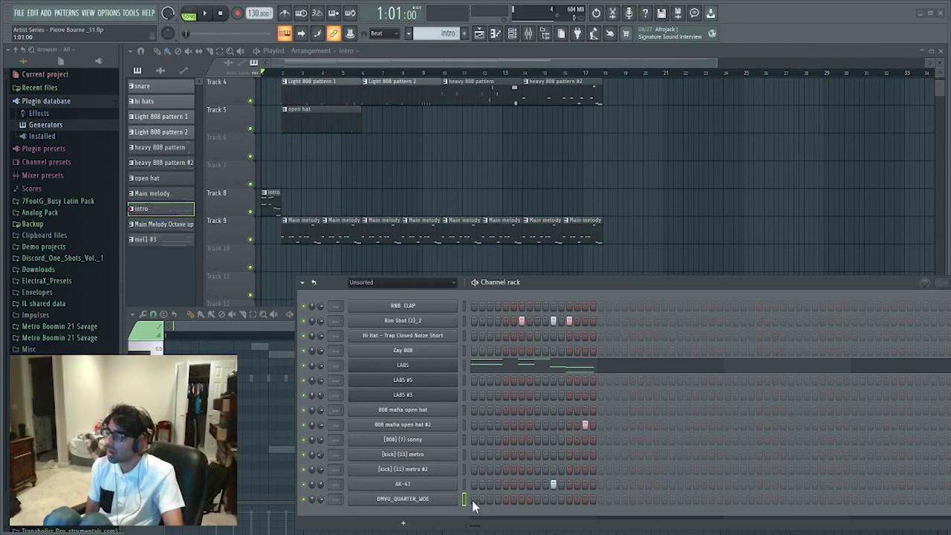
# - Place the DMVU_QUARTER_WOE hit on step 14 and play the intro twice
pyautogui.click(577, 499)
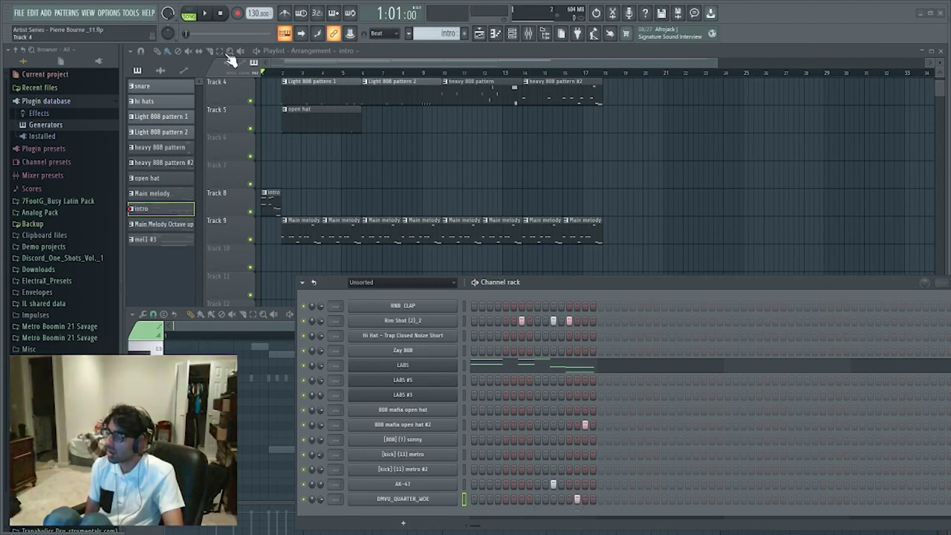
pyautogui.click(206, 14)
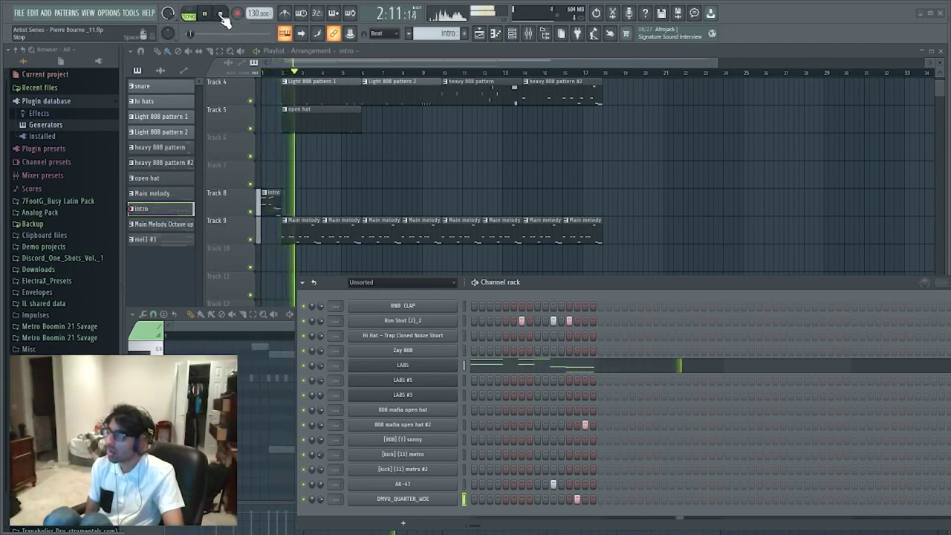
pyautogui.click(220, 15)
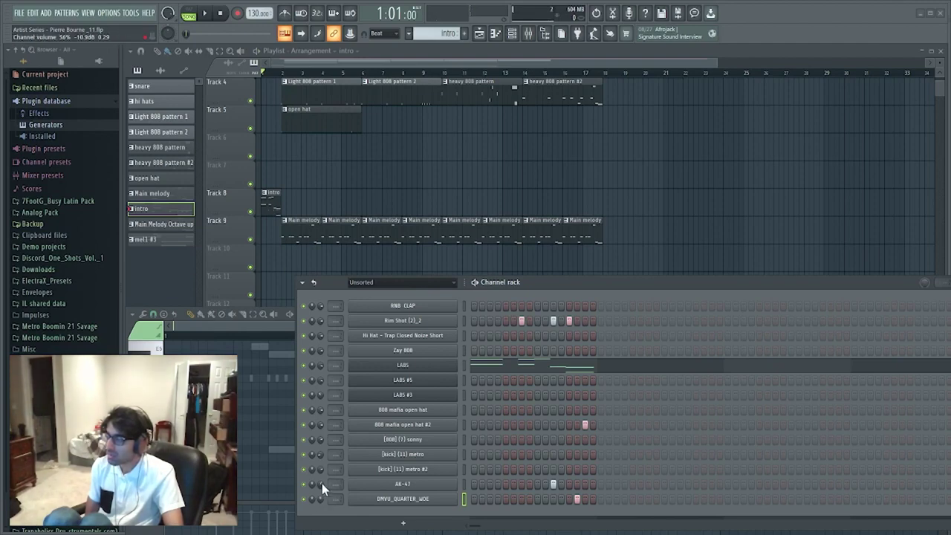
pyautogui.click(206, 16)
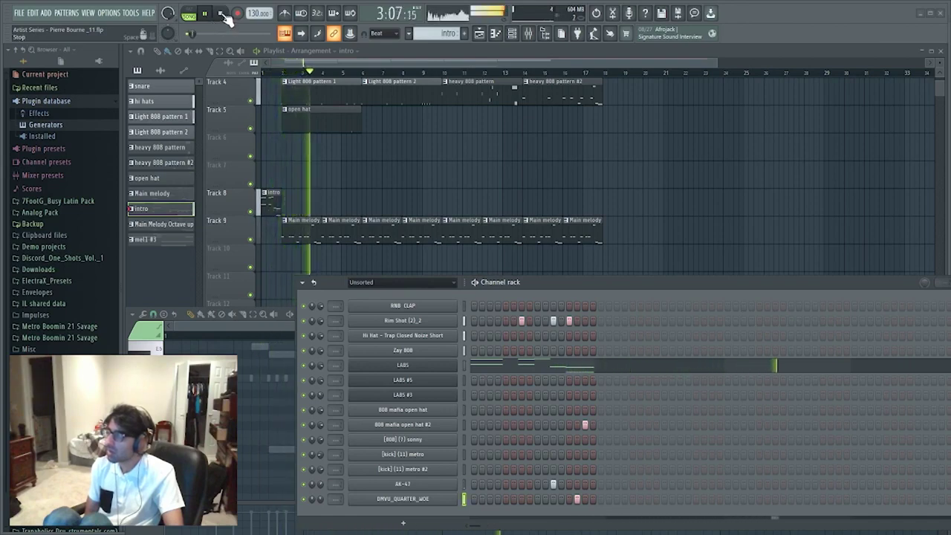
pyautogui.click(224, 15)
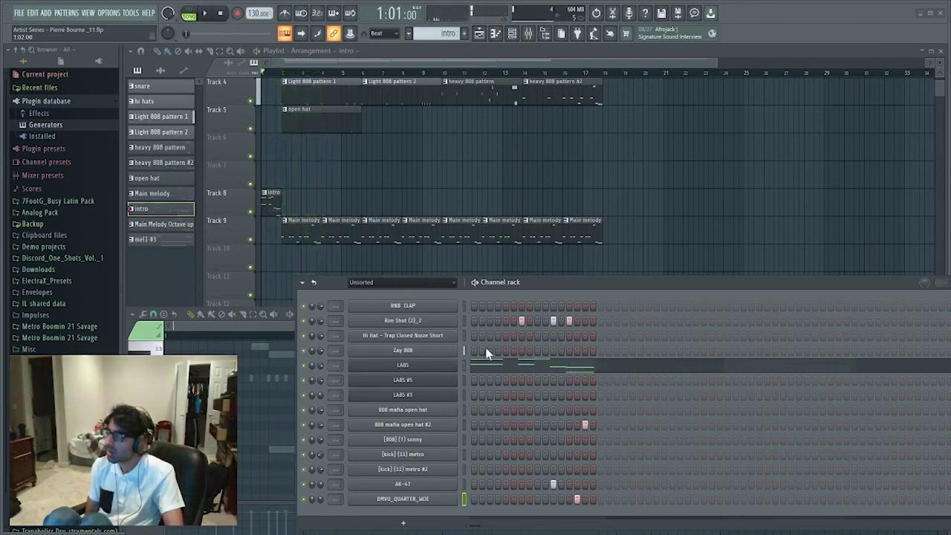
# - Turn on Cut itself for the DMVU_QUARTER_WOE channel and check the option again
pyautogui.rightClick(409, 498)
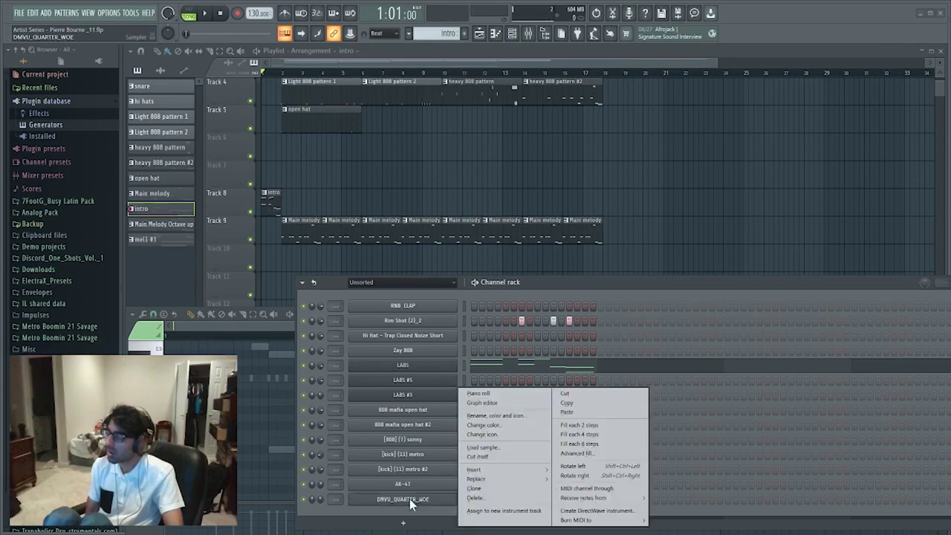
pyautogui.click(479, 457)
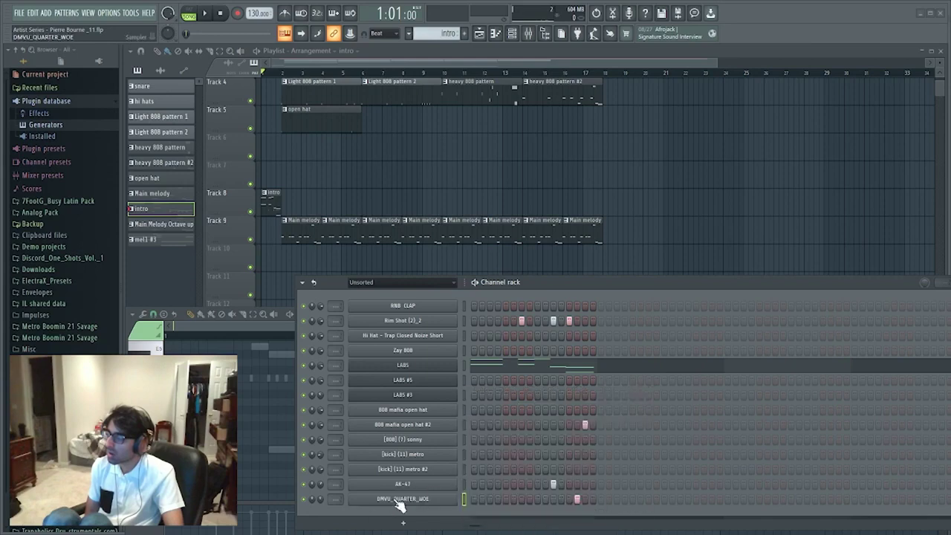
pyautogui.rightClick(407, 494)
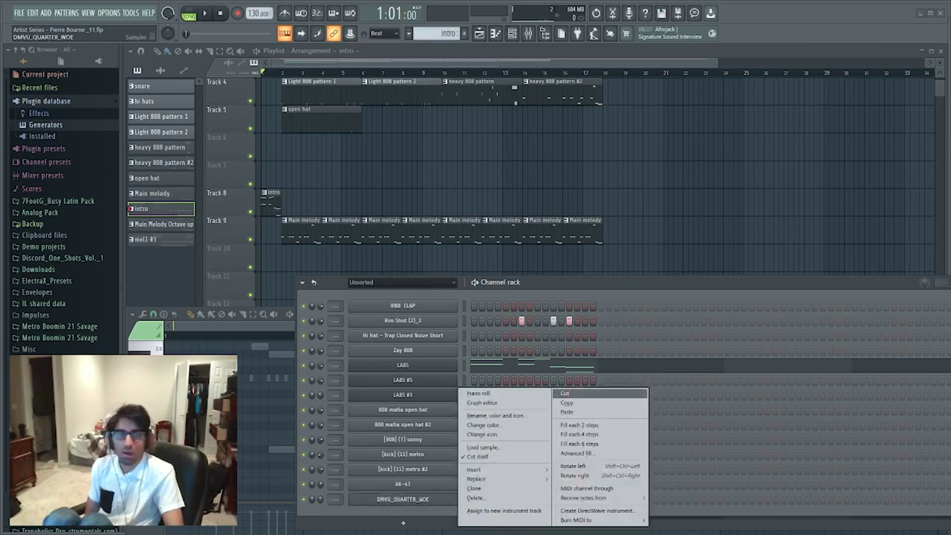
pyautogui.click(566, 394)
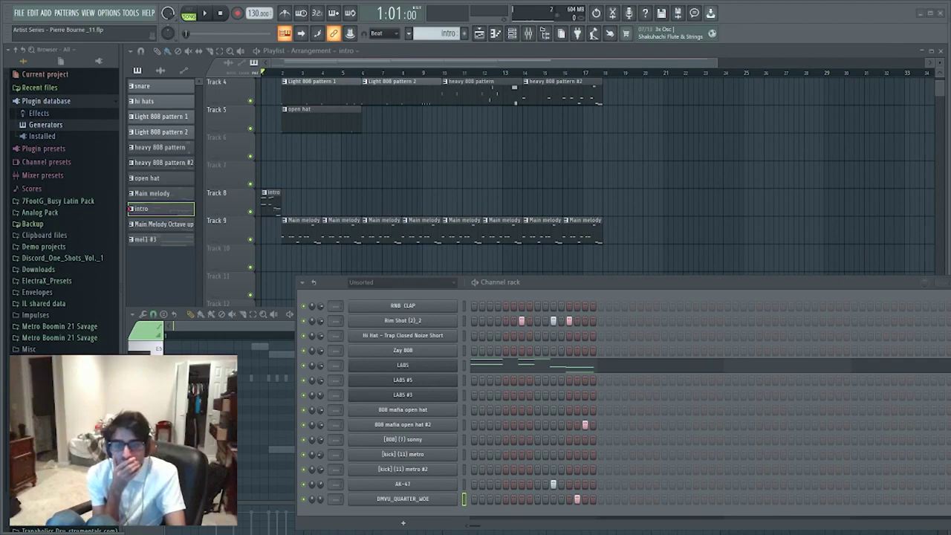
# - Move the channel rack clear of the webcam area and inspect the DMVU_QUARTER_WOE channel's sampler and miscellaneous settings
pyautogui.moveTo(525, 281); pyautogui.dragTo(457, 242)
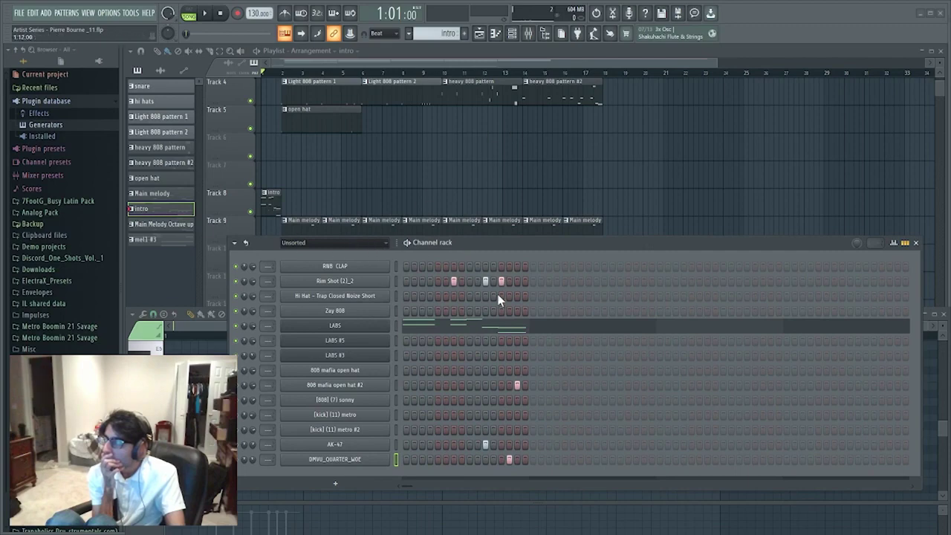
pyautogui.click(361, 461)
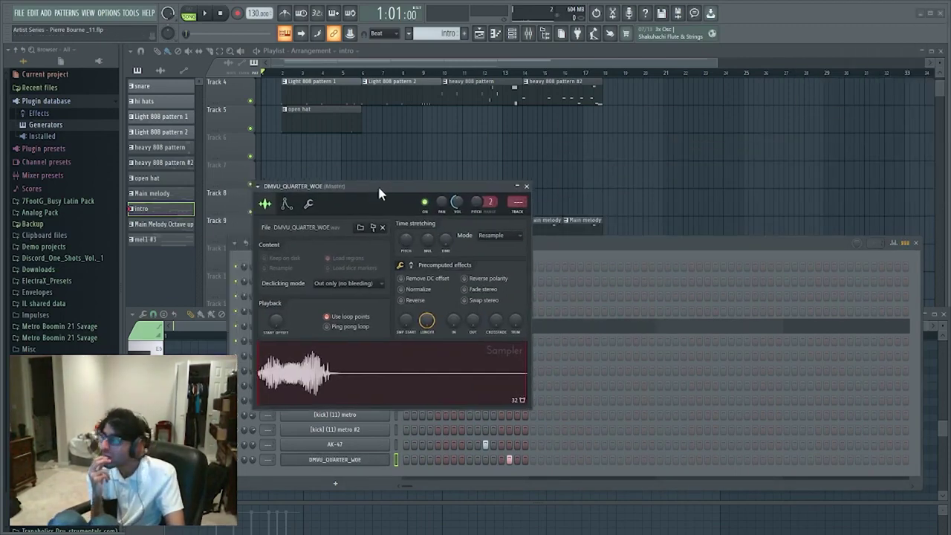
pyautogui.click(342, 212)
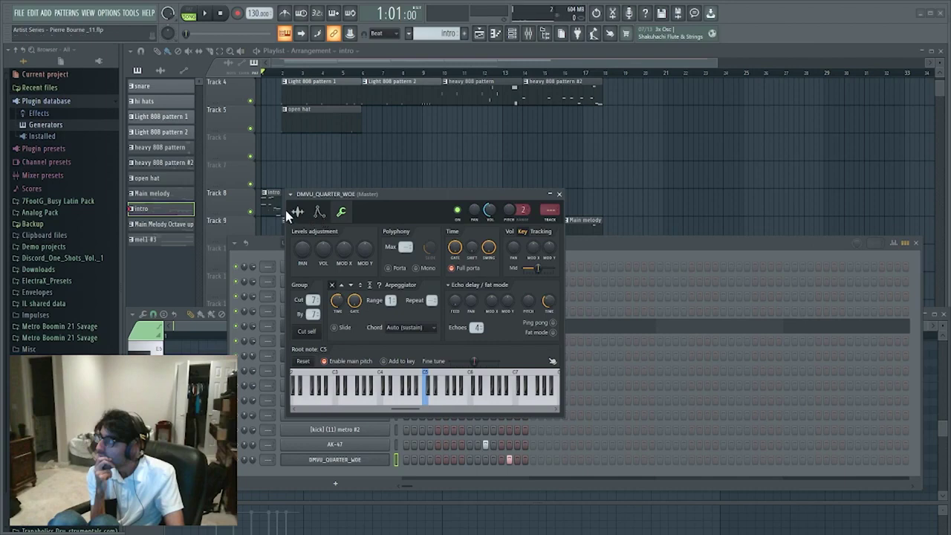
pyautogui.click(560, 195)
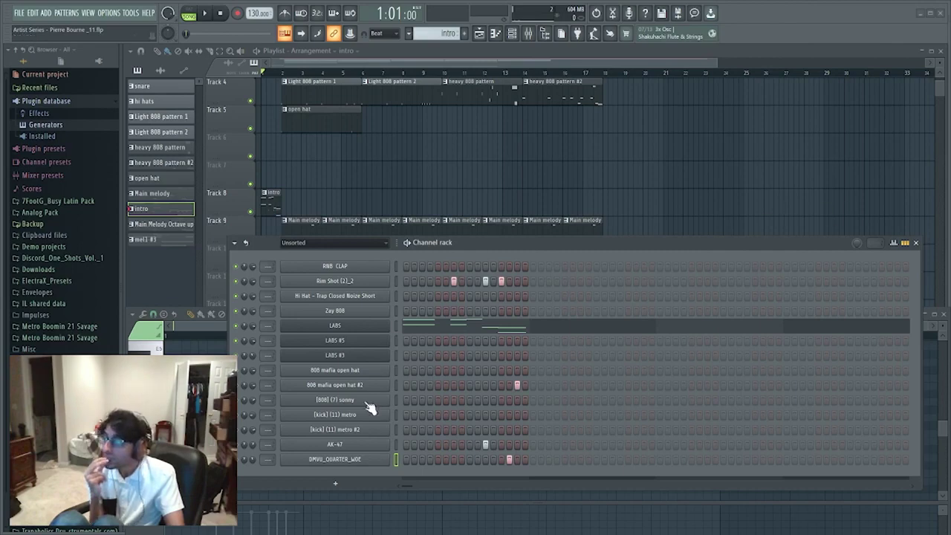
# - Check the DMVU_QUARTER_WOE channel's miscellaneous and envelope settings, turn off Use loop points for its sample, and replay the intro
pyautogui.click(344, 465)
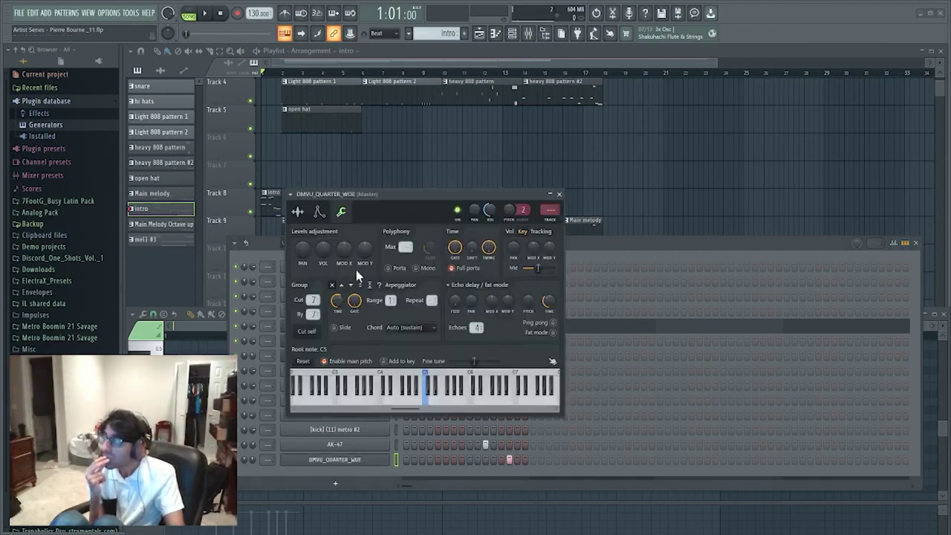
pyautogui.click(298, 212)
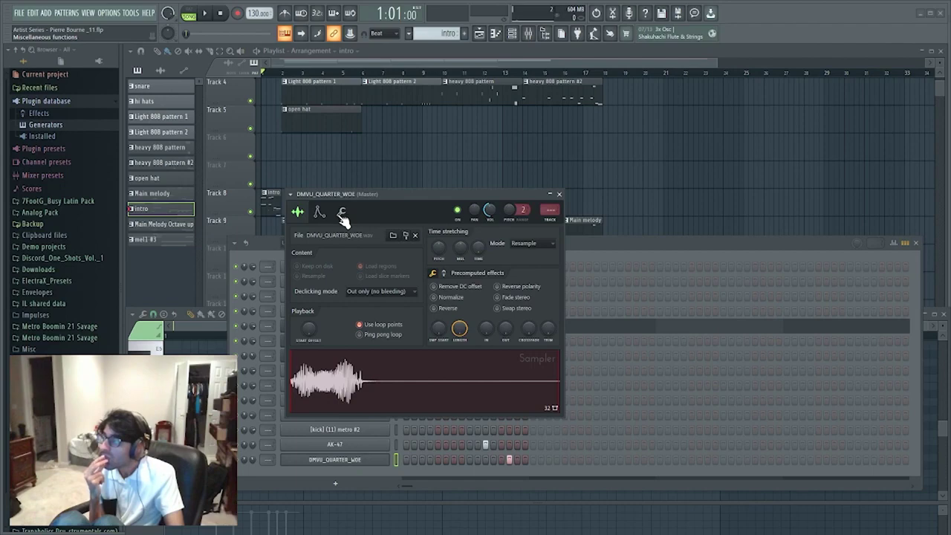
pyautogui.click(342, 213)
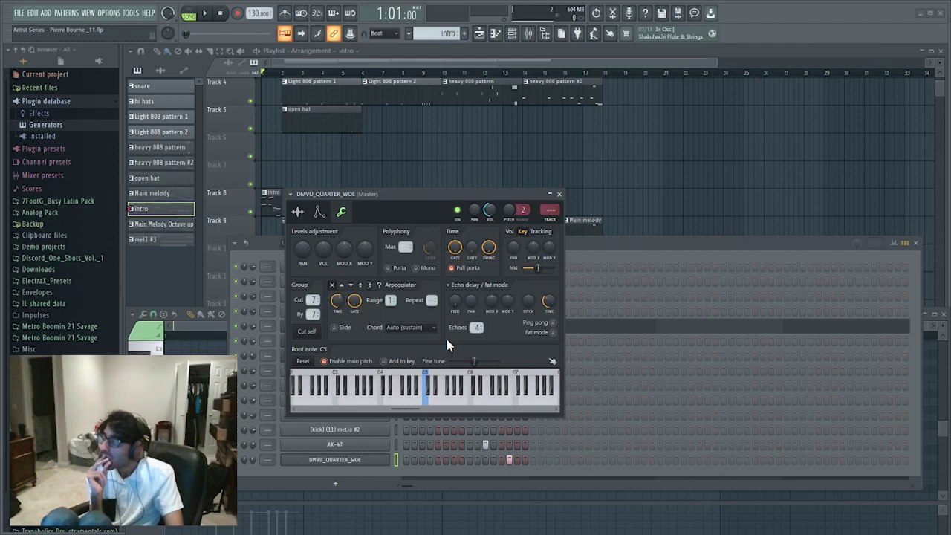
pyautogui.click(320, 214)
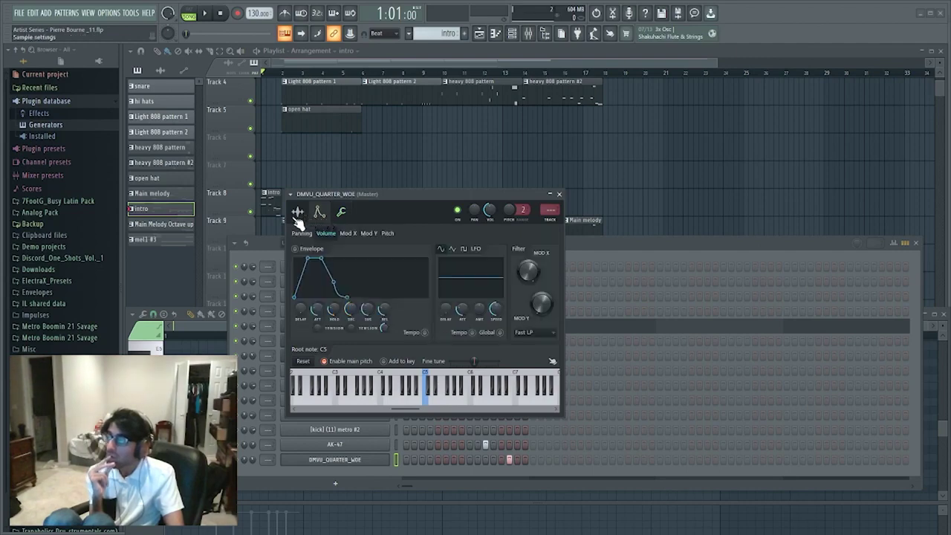
pyautogui.click(297, 215)
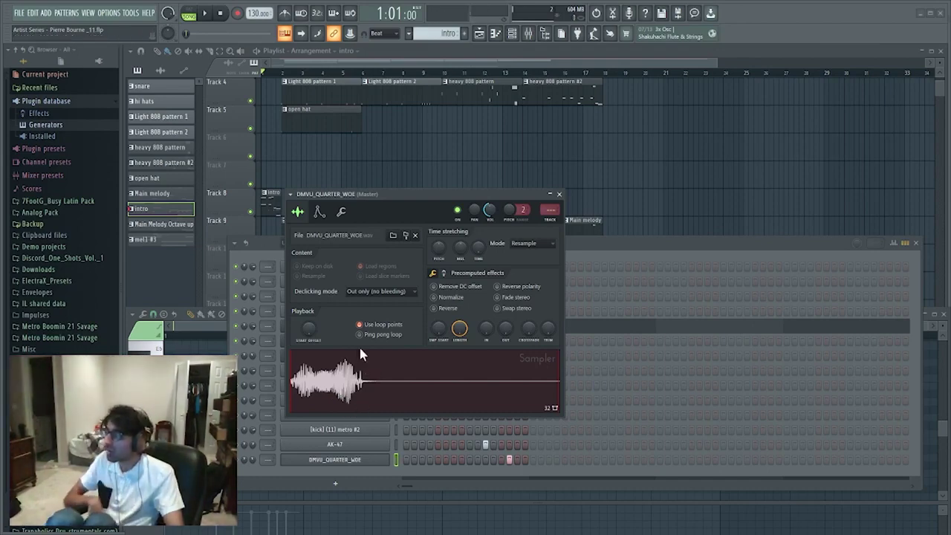
pyautogui.click(359, 324)
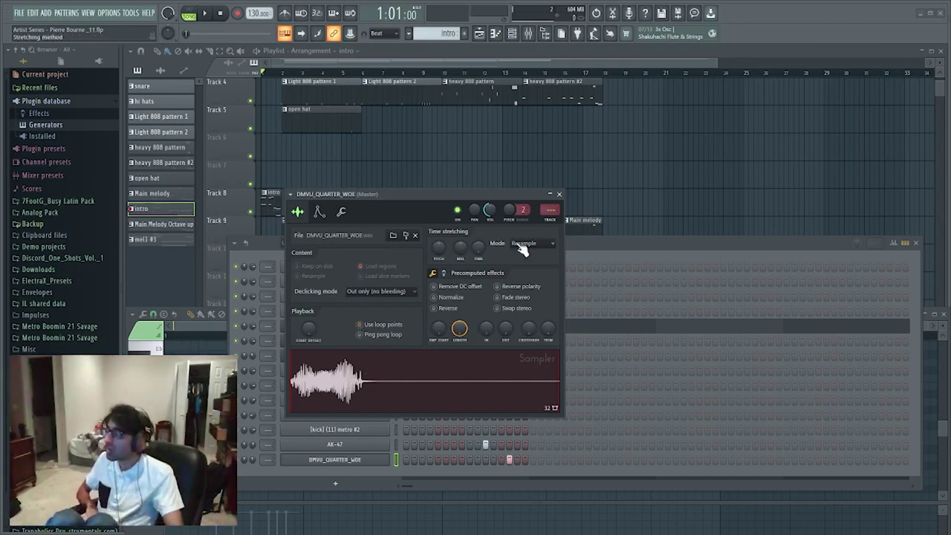
pyautogui.click(559, 195)
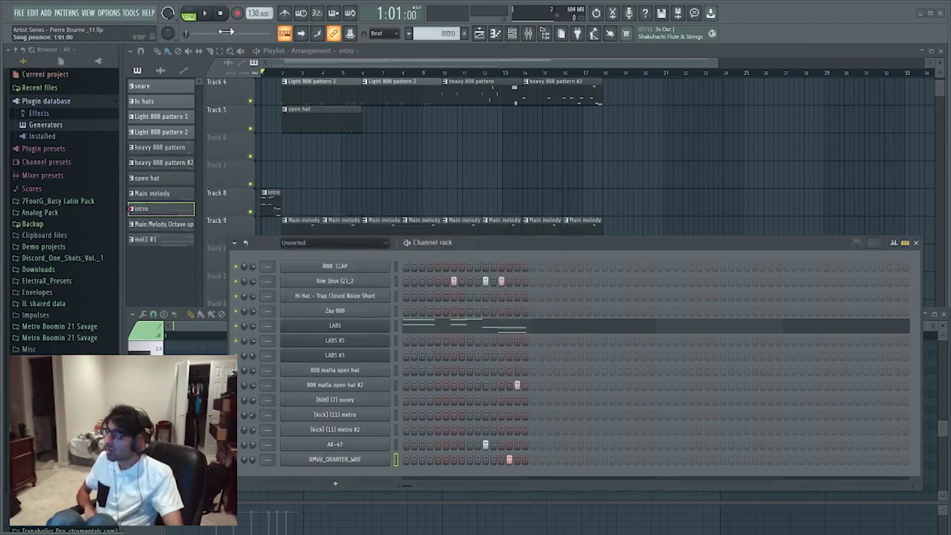
pyautogui.click(206, 14)
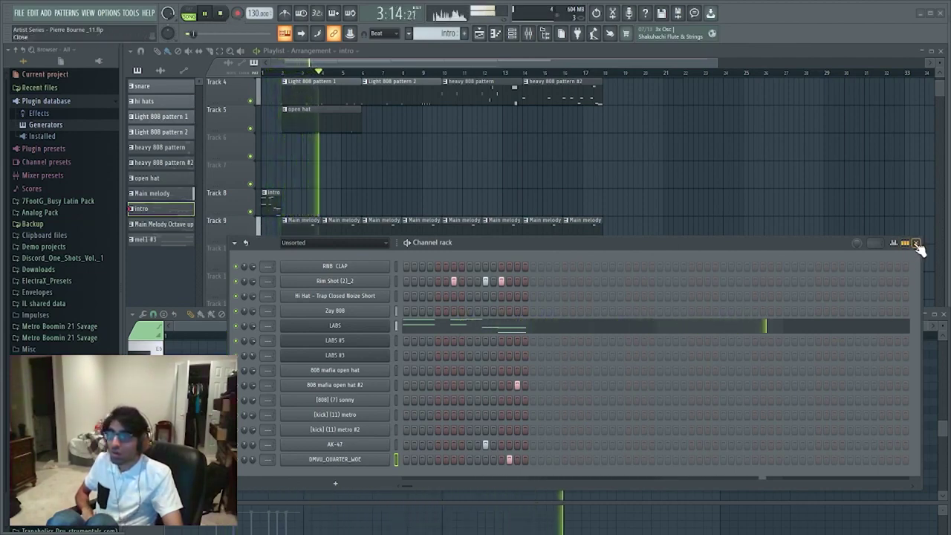
pyautogui.click(222, 16)
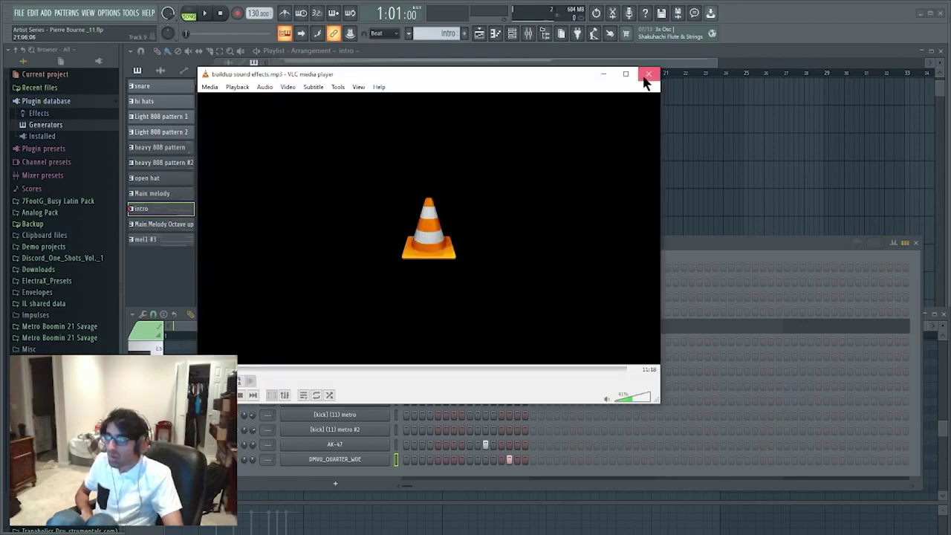
# - Close the sample previews, add ESM_MMO_Game_Magic_Designed_Armor_Cast_10 as a new channel, and play the intro with its hit on step 1
pyautogui.click(647, 79)
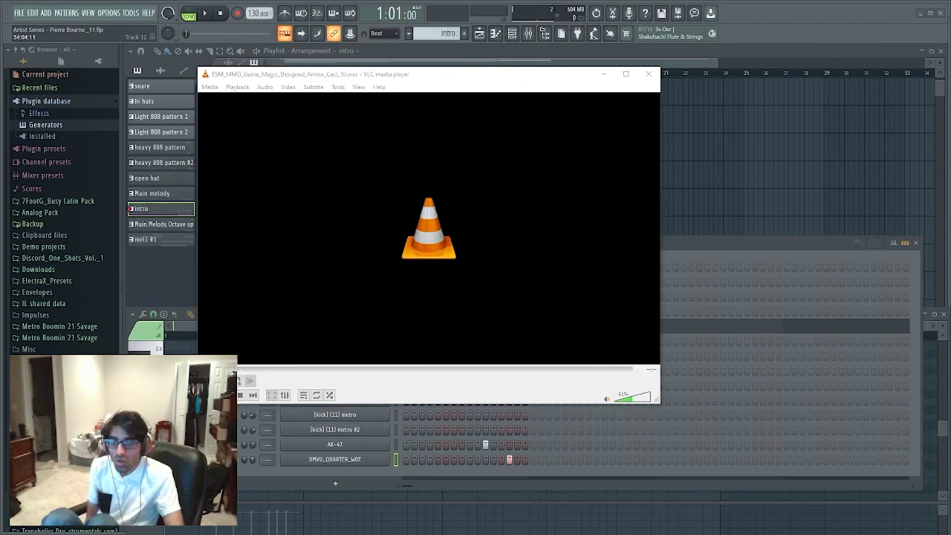
pyautogui.click(648, 76)
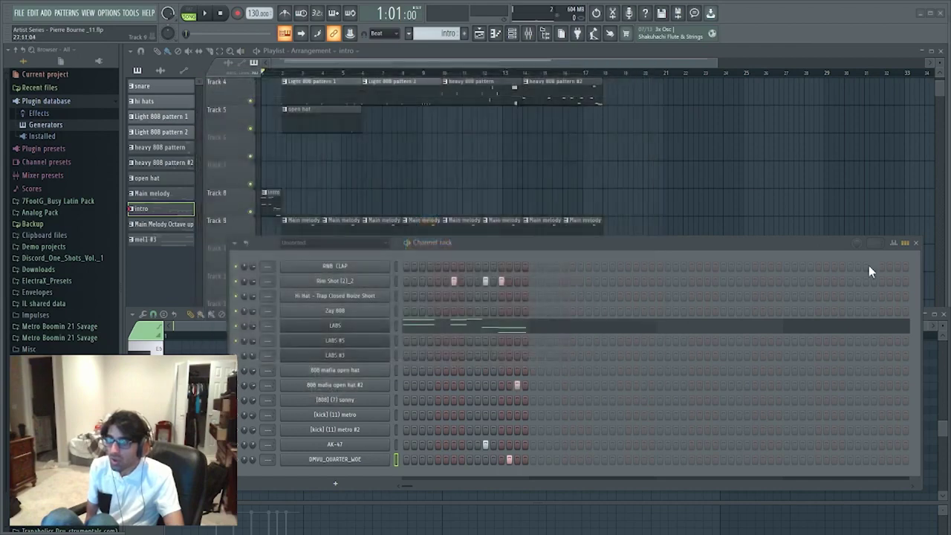
pyautogui.moveTo(457, 498); pyautogui.dragTo(333, 486)
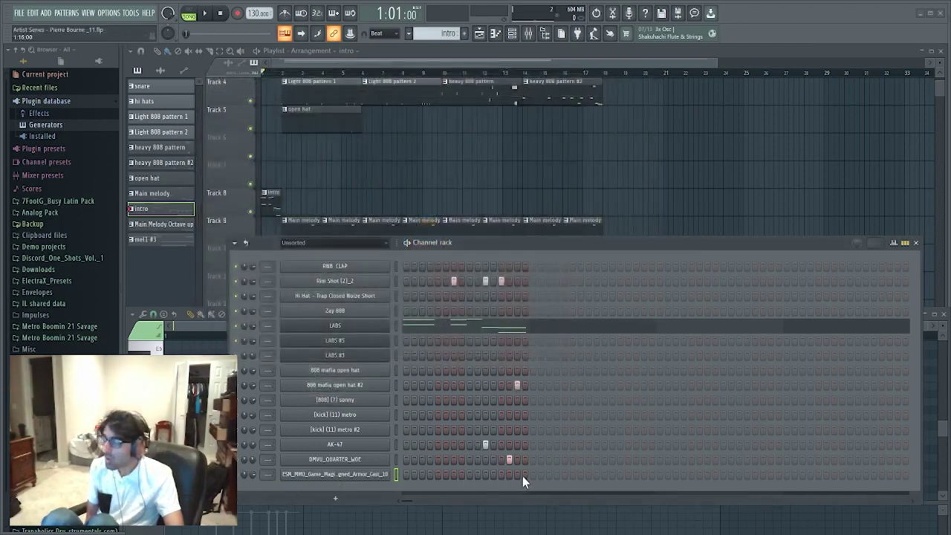
pyautogui.click(205, 13)
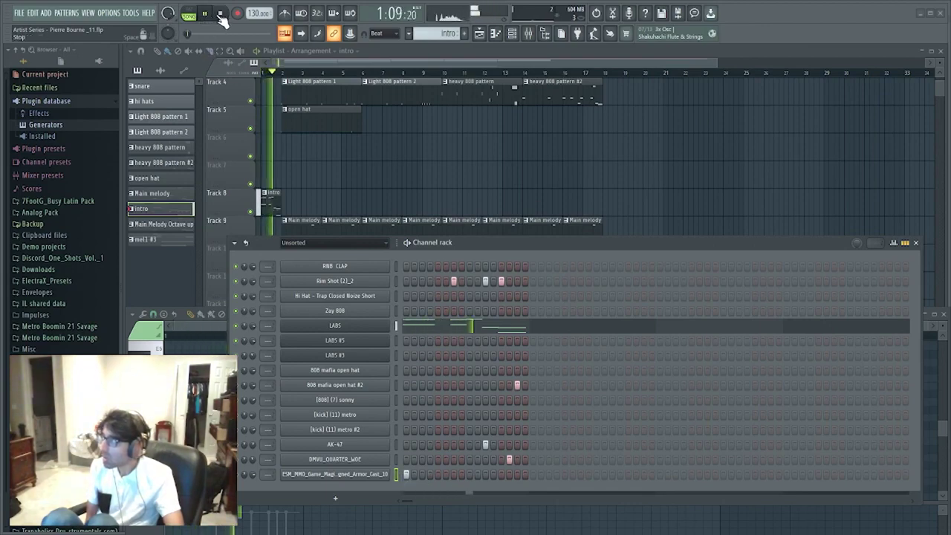
pyautogui.click(220, 13)
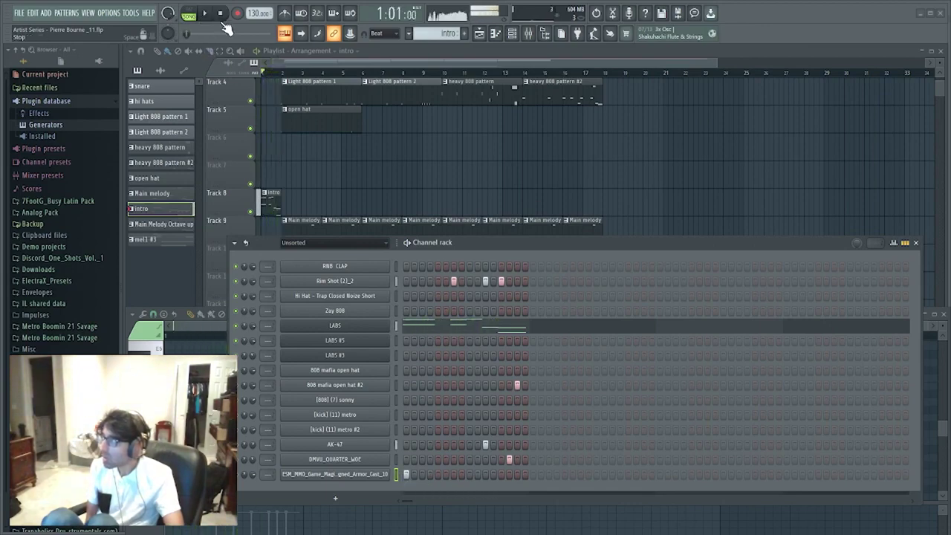
# - Move the Armor_Cast_10 hit from step 1 to step 5 and play the intro
pyautogui.click(437, 474)
pyautogui.click(407, 474)
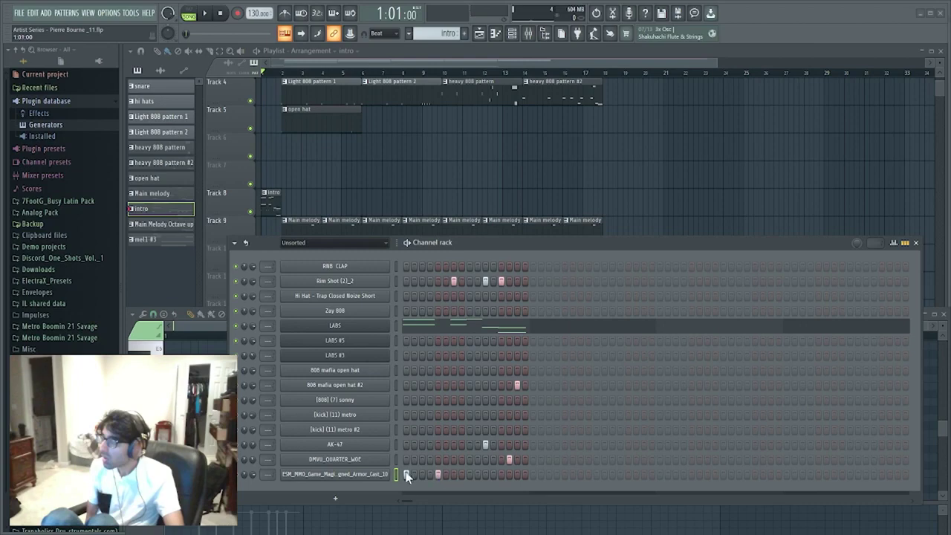
pyautogui.press('space')
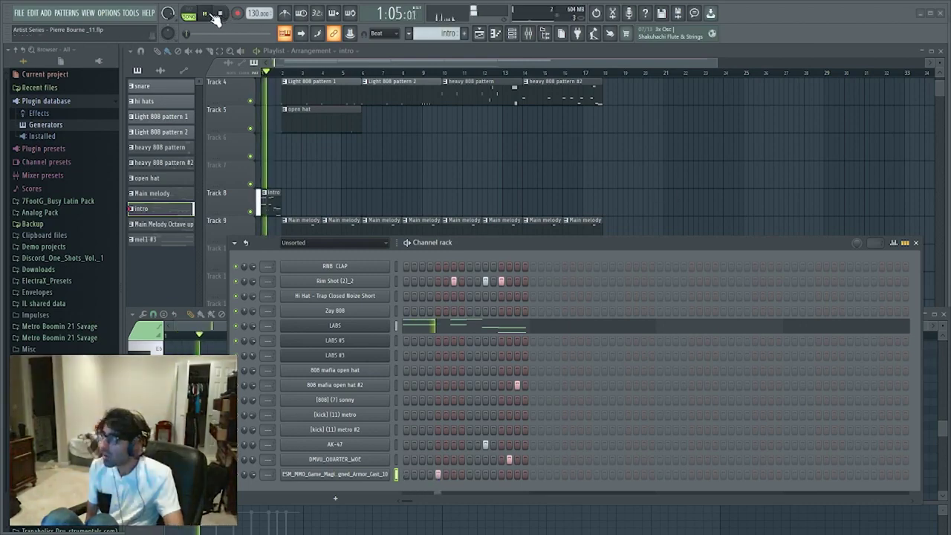
pyautogui.click(220, 13)
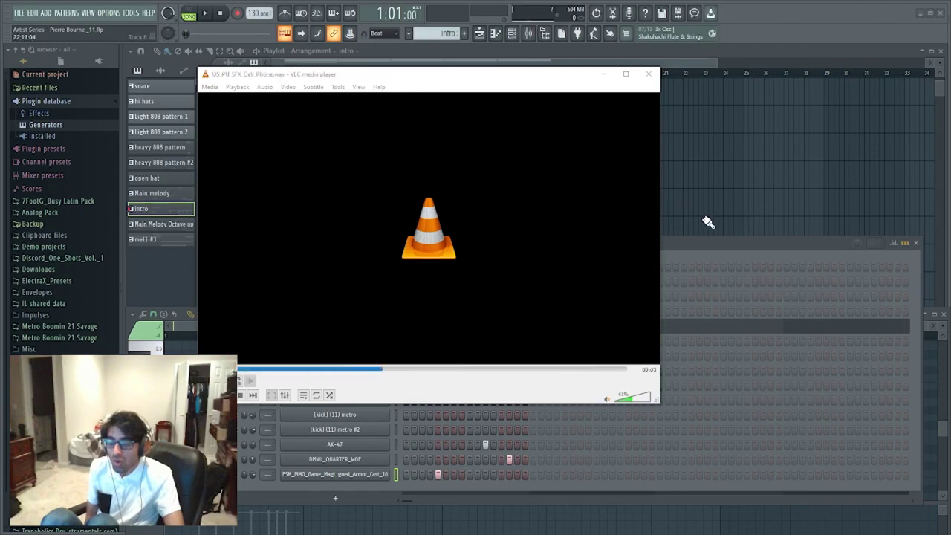
# - Close the sample preview, replace the Armor_Cast_10 channel's sample with OS_PU_SFX_Cell_Phone, and play the intro
pyautogui.click(648, 75)
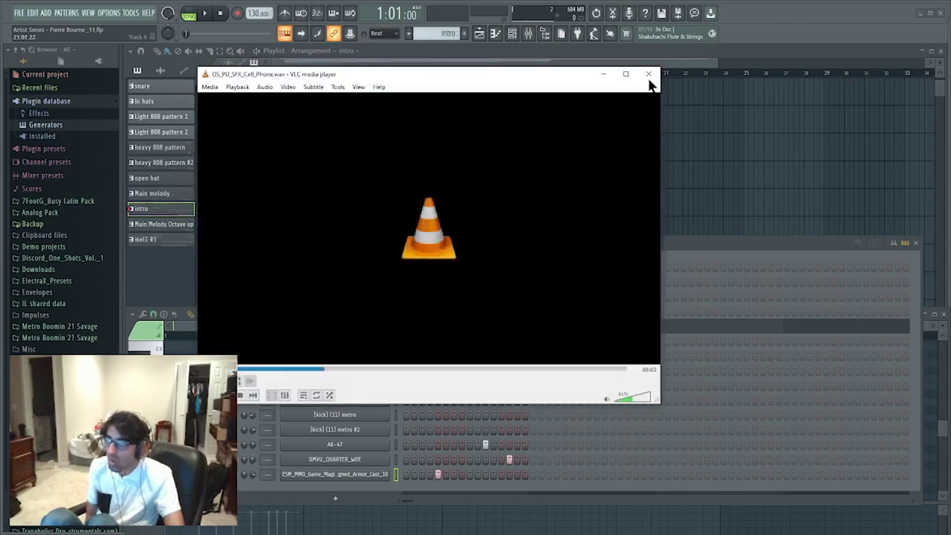
pyautogui.click(650, 78)
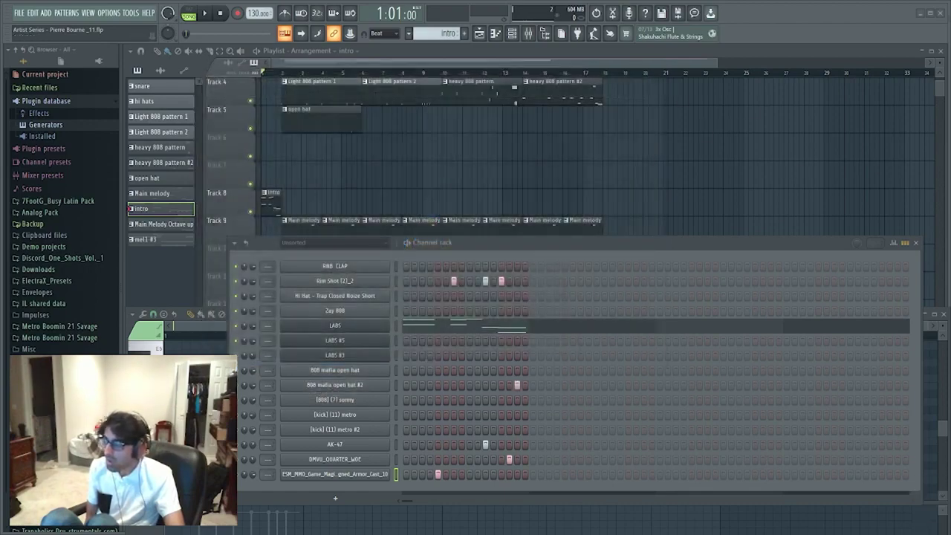
pyautogui.moveTo(321, 490); pyautogui.dragTo(335, 476)
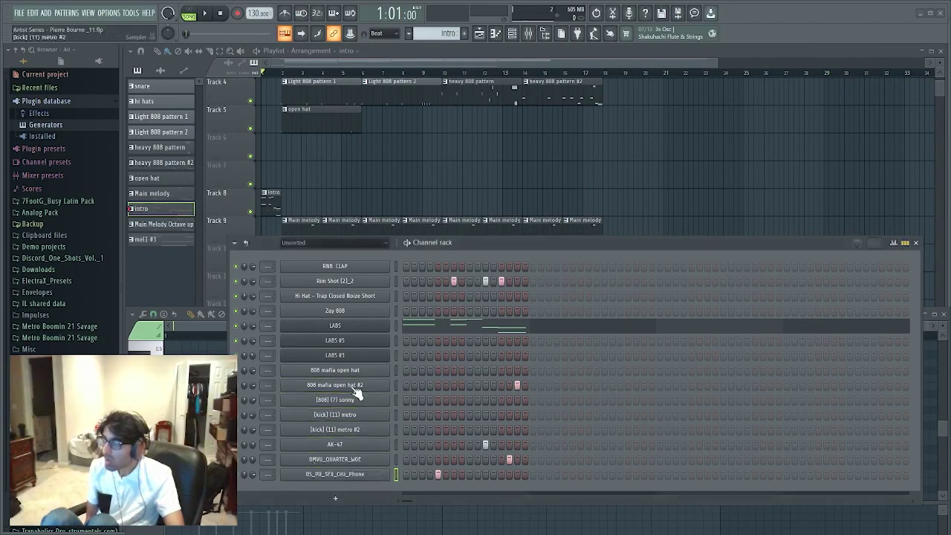
pyautogui.click(205, 13)
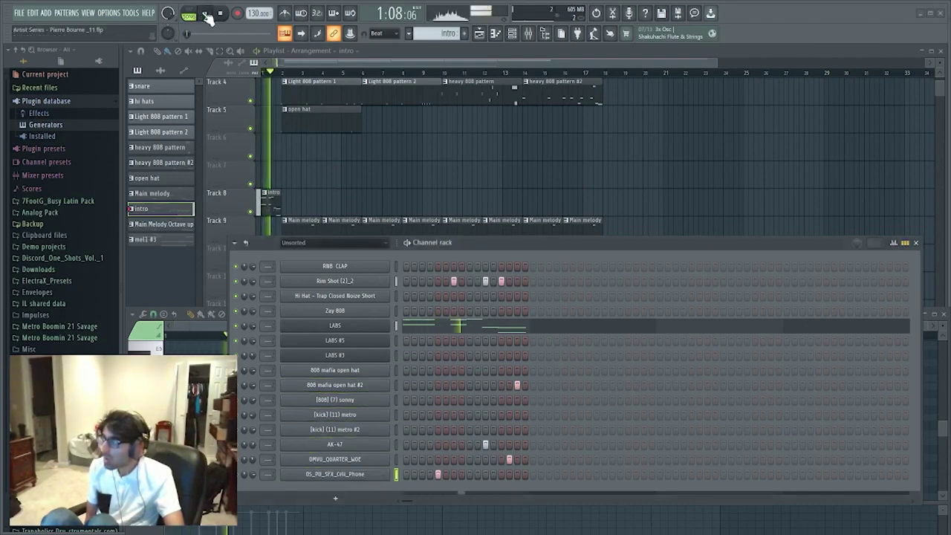
# - Move the OS_PU_SFX_Cell_Phone hit from step 5 to step 1 and play the arrangement from the start
pyautogui.press('space')
pyautogui.click(438, 474)
pyautogui.click(406, 474)
pyautogui.click(212, 21)
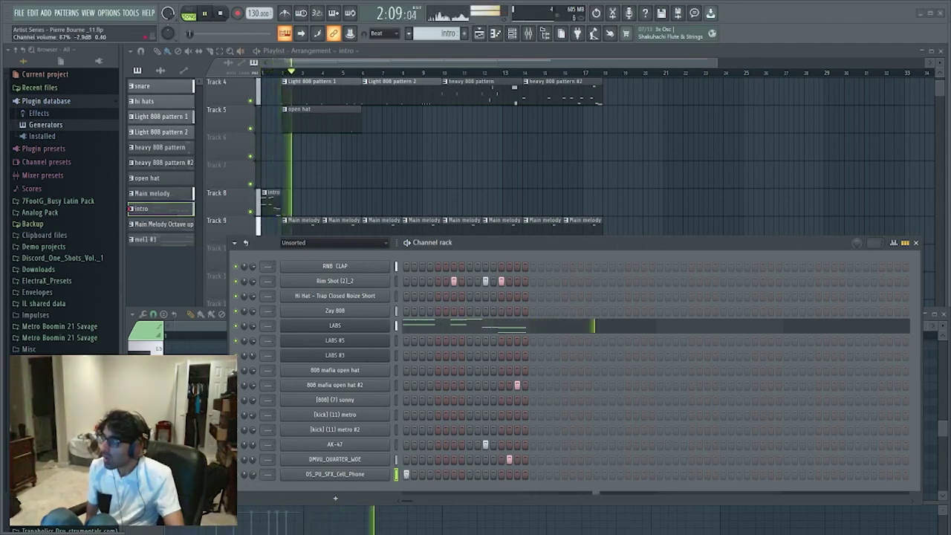
pyautogui.click(222, 14)
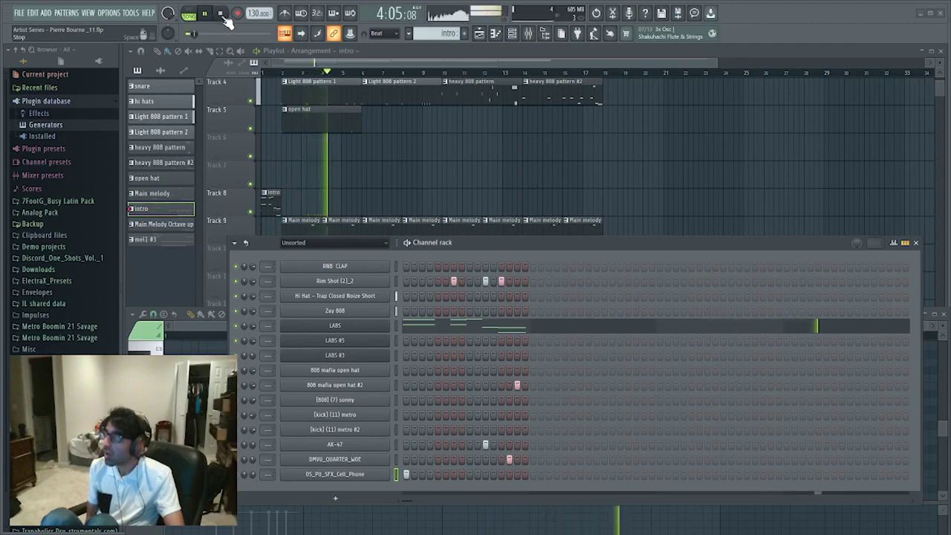
pyautogui.click(221, 14)
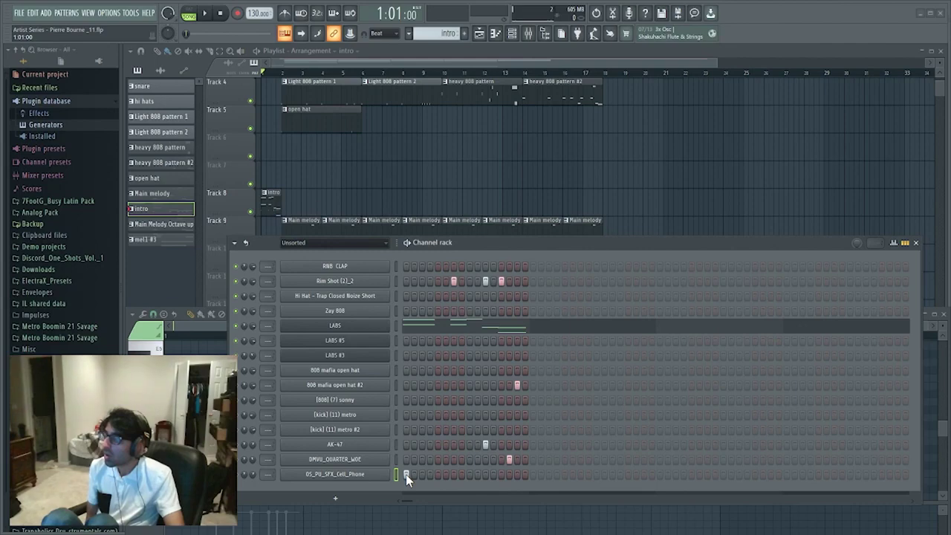
pyautogui.click(211, 14)
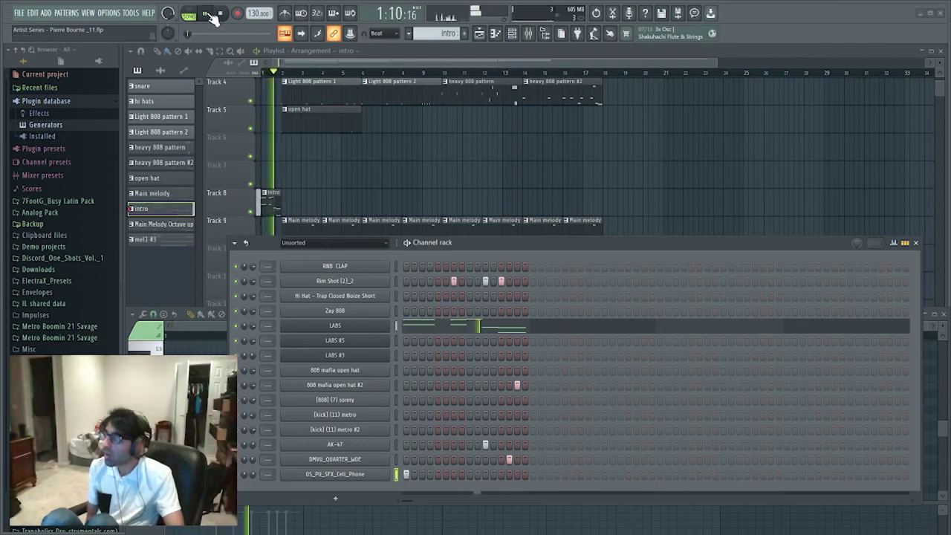
pyautogui.click(220, 13)
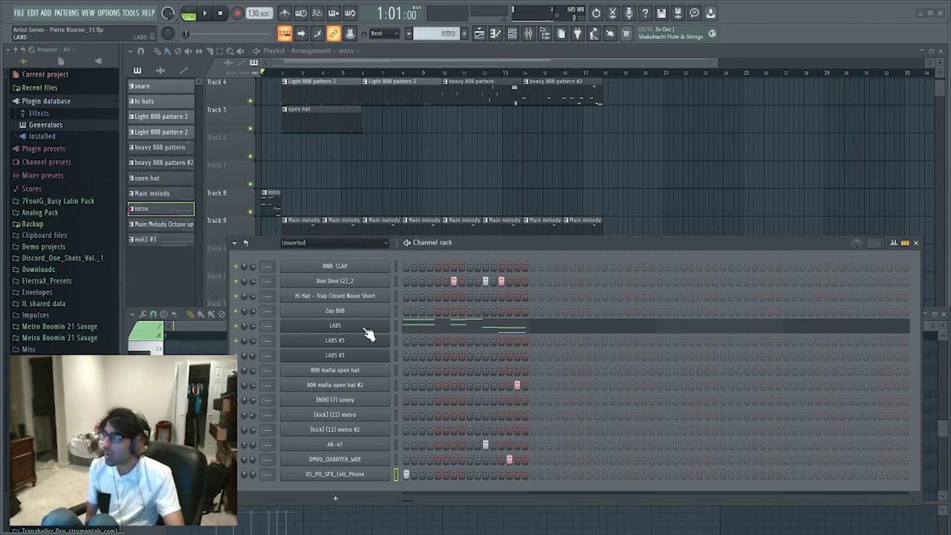
# - Examine the intro's LABS notes in the piano roll and replay the intro
pyautogui.click(425, 332)
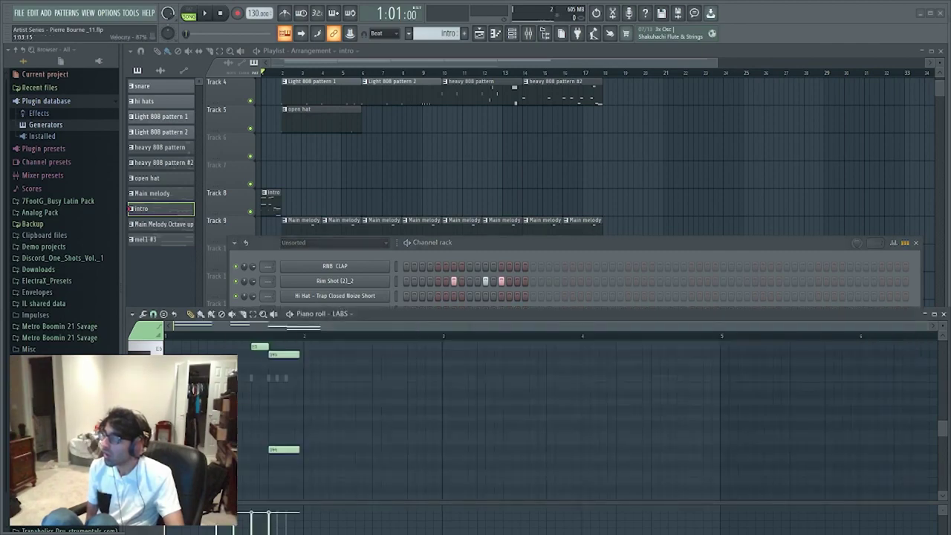
pyautogui.scroll(2, 199, 526)
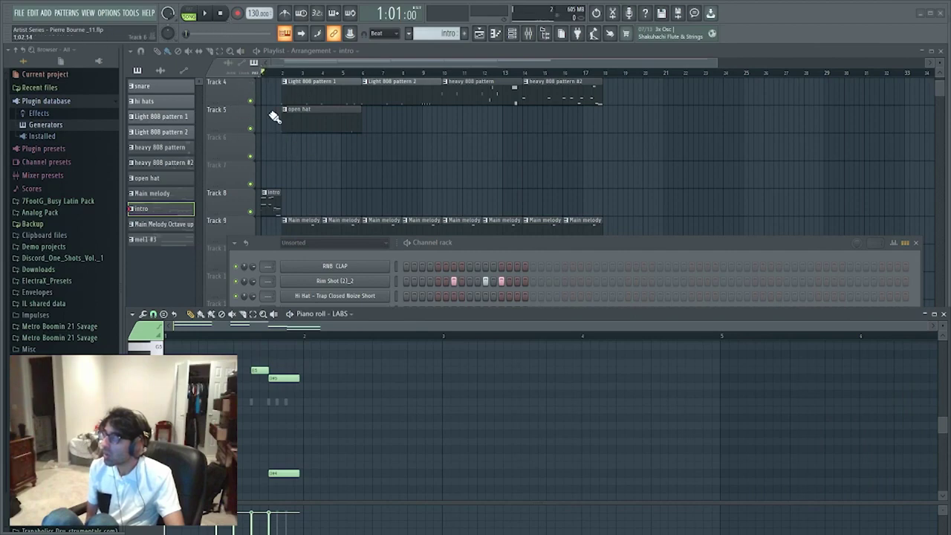
pyautogui.click(450, 243)
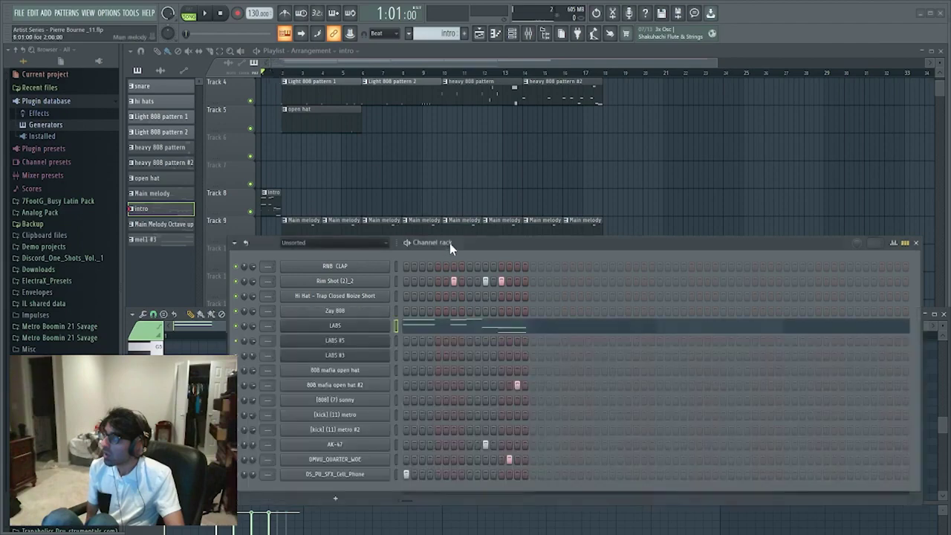
pyautogui.click(204, 13)
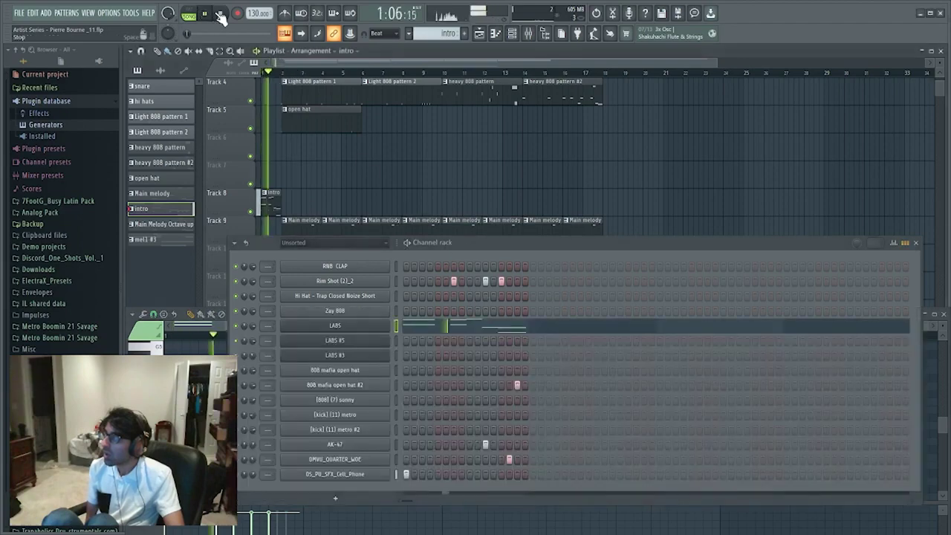
pyautogui.click(221, 13)
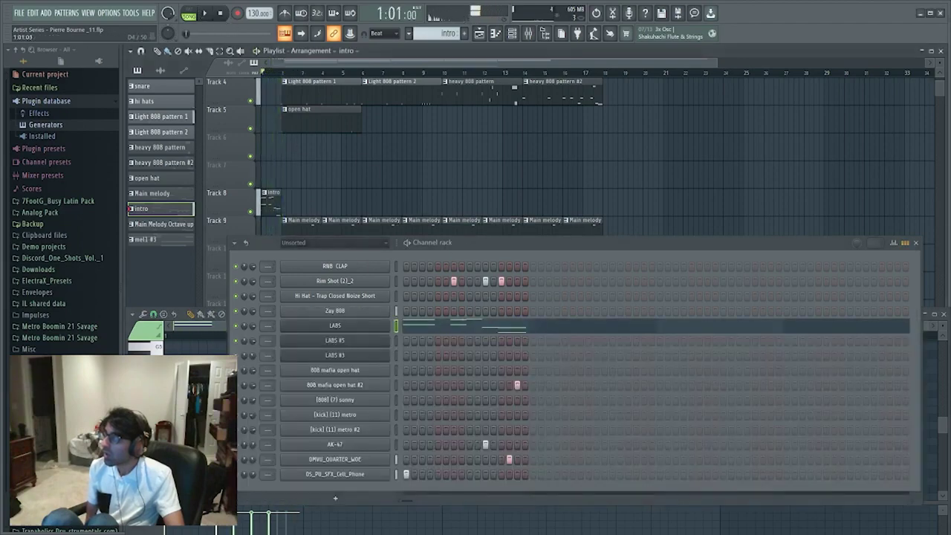
# - Set the OS_PU_SFX_Cell_Phone channel's volume to 58% and play the arrangement
pyautogui.click(283, 521)
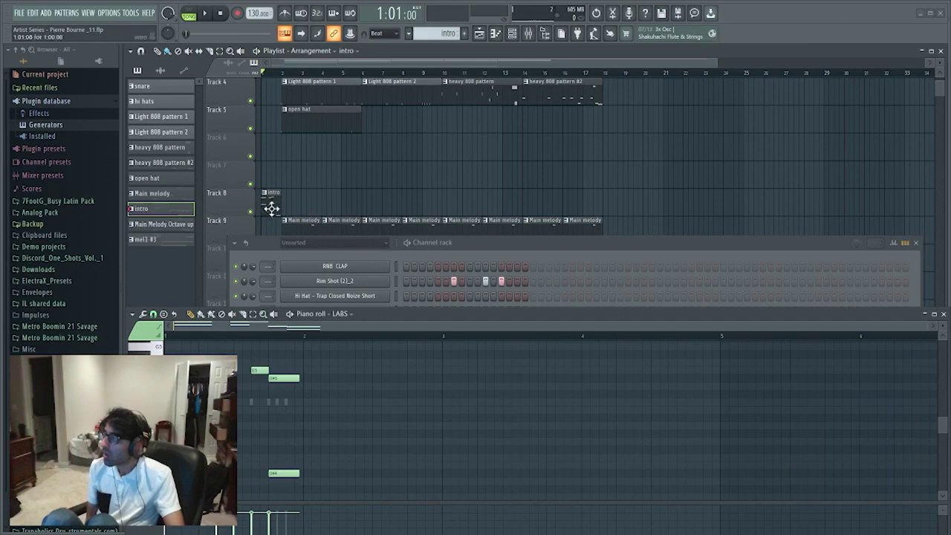
pyautogui.click(426, 248)
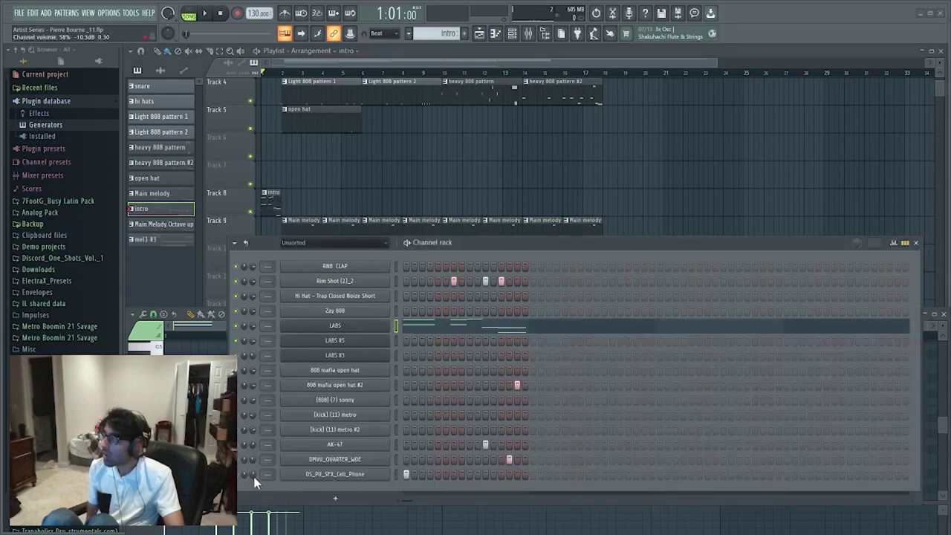
pyautogui.press('space')
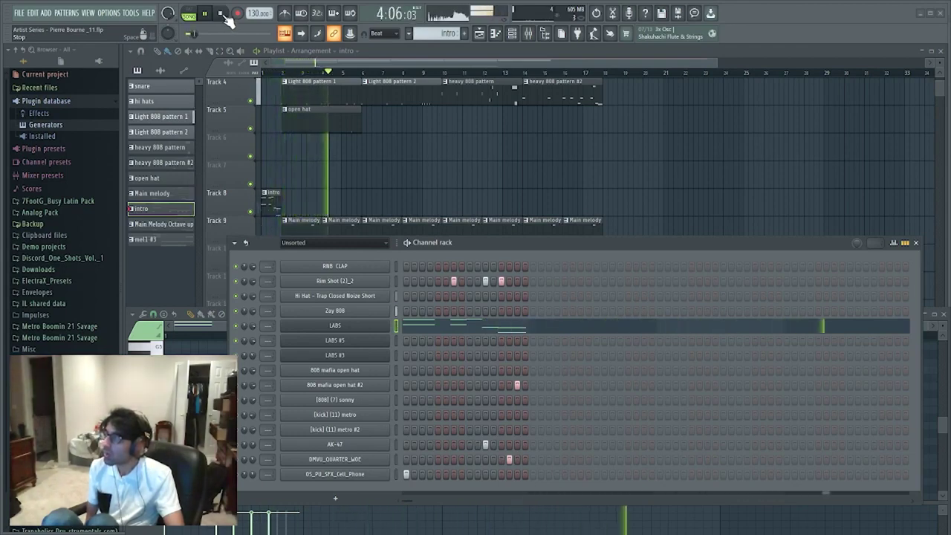
# - Shorten the open hat clip at bar 2 on Track 5 to one bar
pyautogui.scroll(1, 380, 197)
pyautogui.scroll(1, 381, 196)
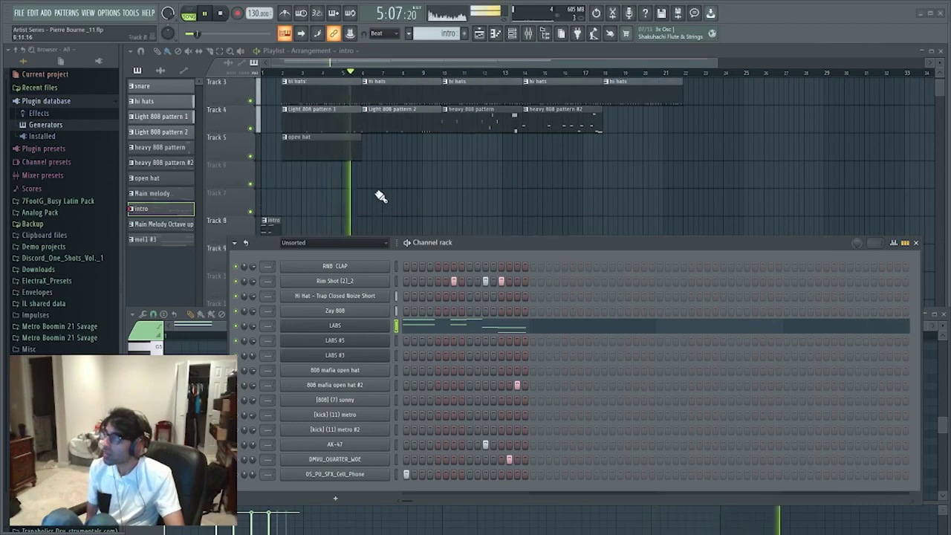
pyautogui.click(312, 145)
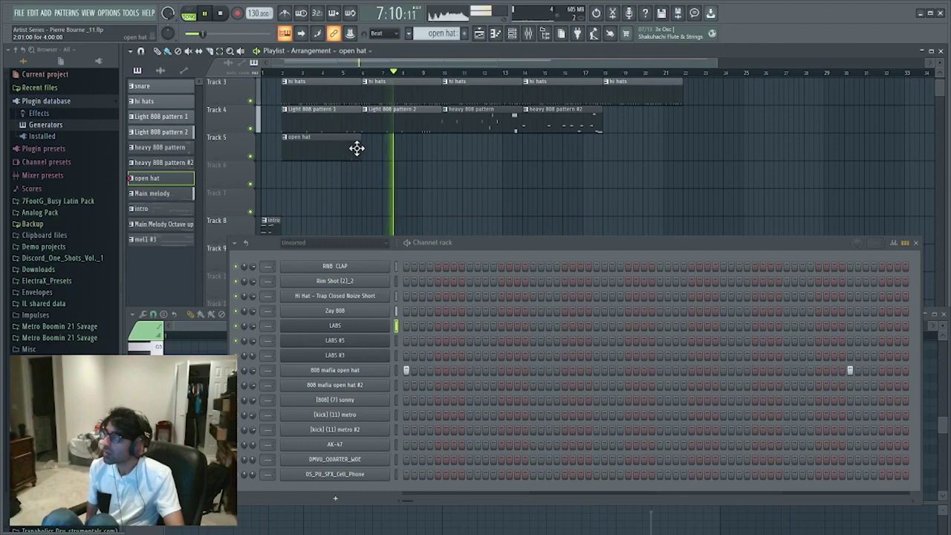
pyautogui.moveTo(361, 150); pyautogui.dragTo(301, 149)
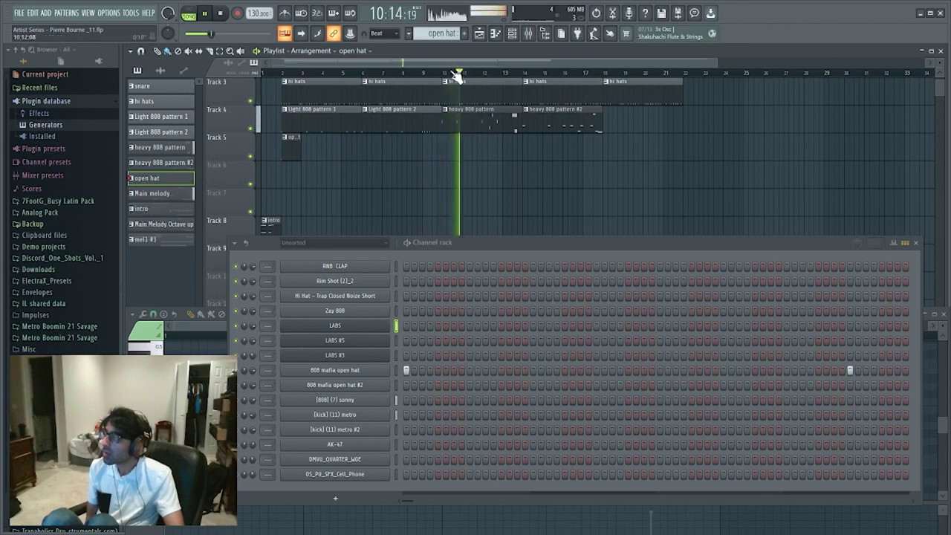
pyautogui.click(222, 13)
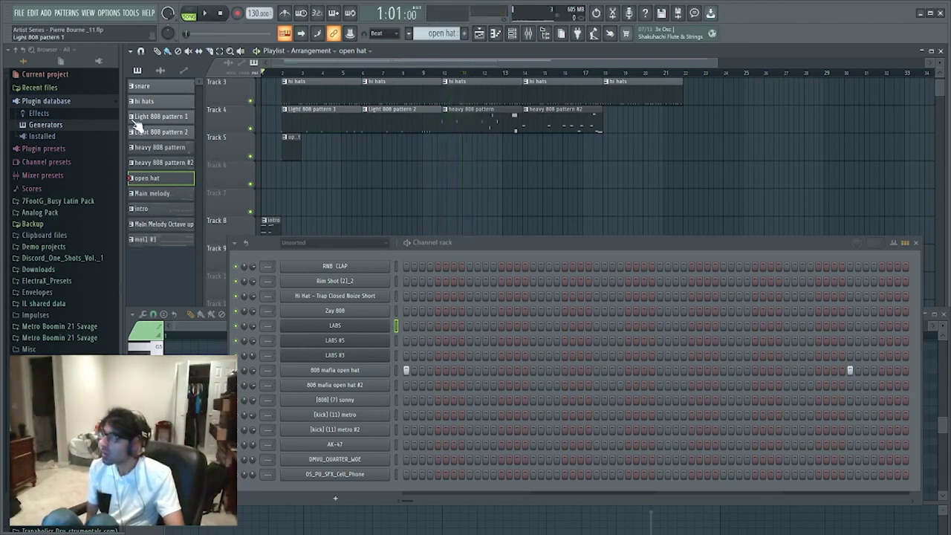
# - Add a second open hat clip on Track 5, shortened to one bar and placed at bar 14, and play the arrangement
pyautogui.moveTo(139, 189); pyautogui.dragTo(512, 152)
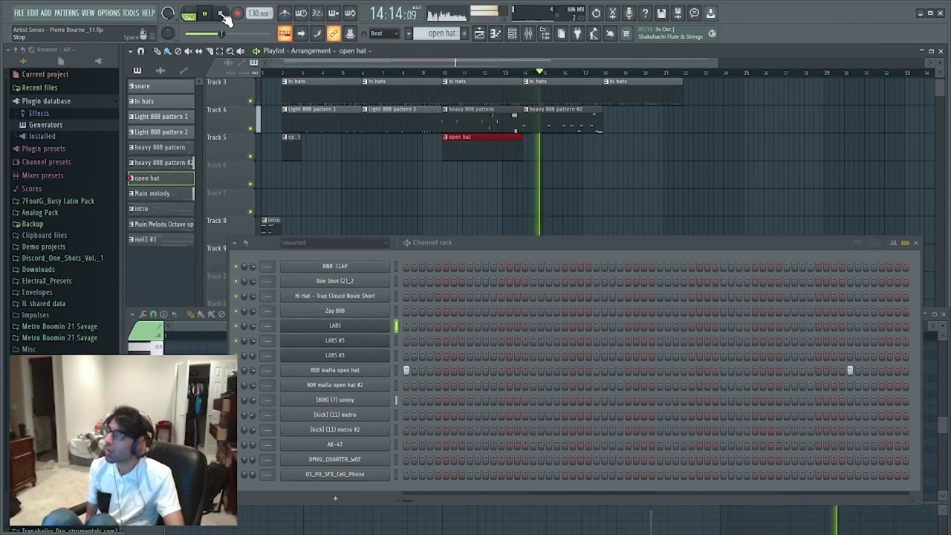
pyautogui.click(222, 13)
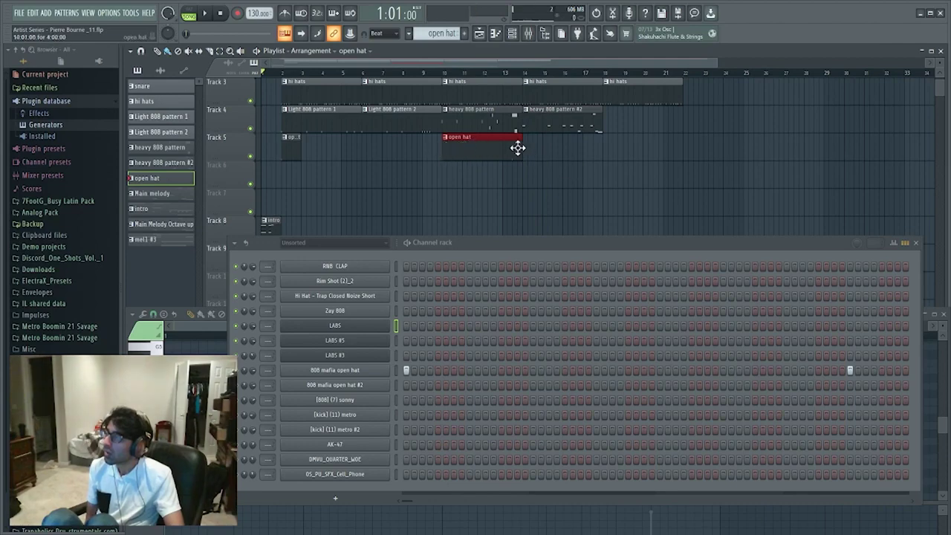
pyautogui.moveTo(520, 148); pyautogui.dragTo(463, 152)
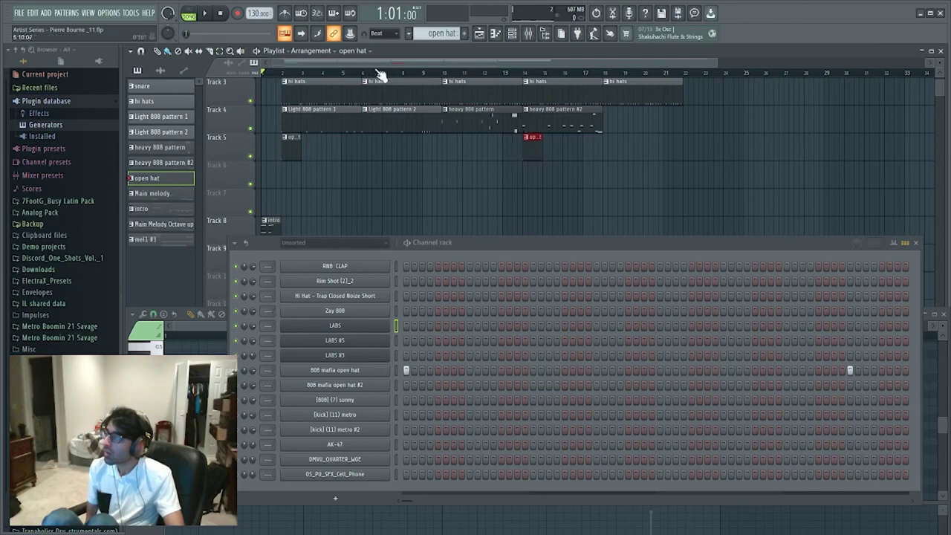
pyautogui.click(207, 14)
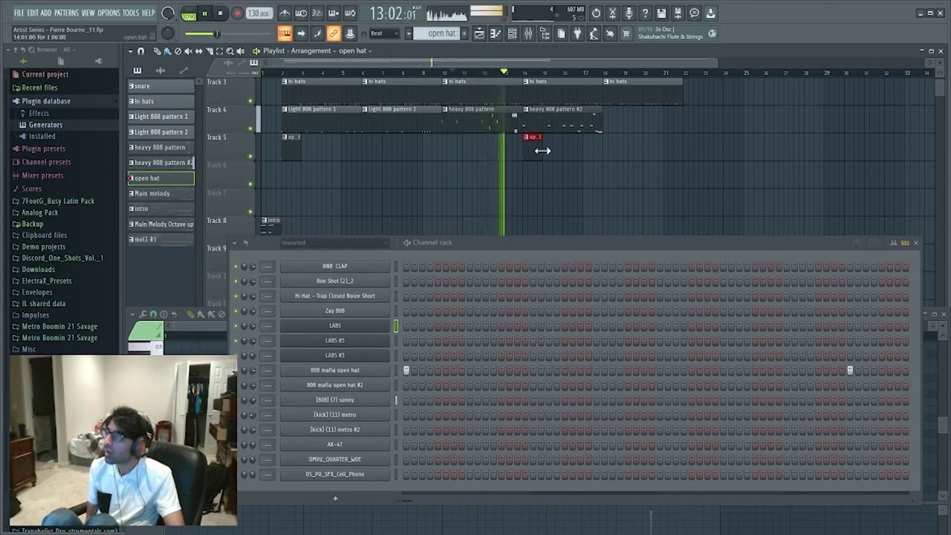
# - Shift the second open hat clip slightly later than the start of bar 14 and play the arrangement from the beginning
pyautogui.moveTo(535, 149); pyautogui.dragTo(540, 151)
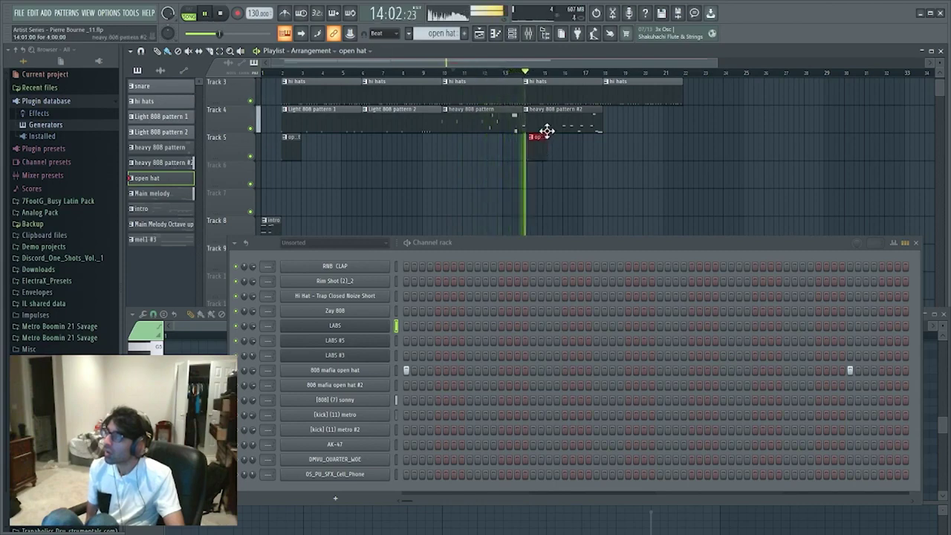
pyautogui.click(222, 14)
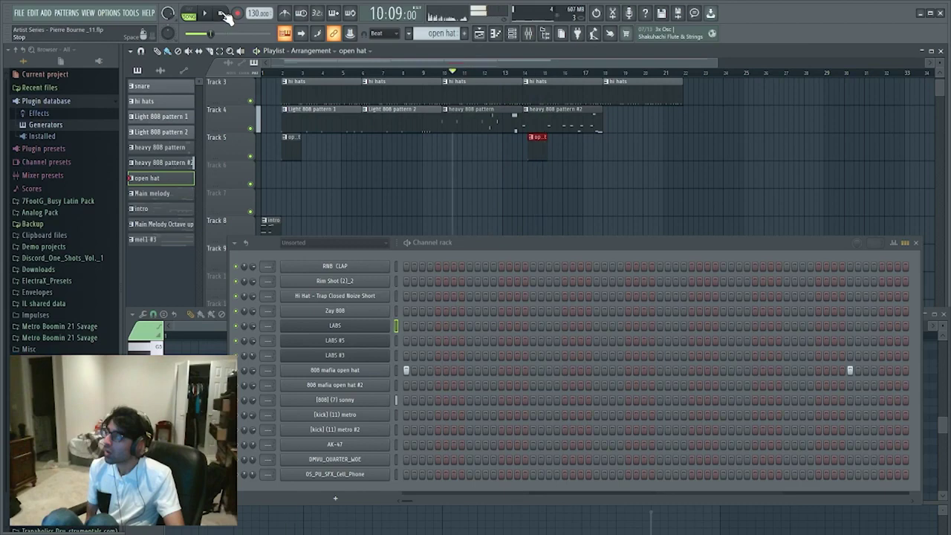
pyautogui.click(211, 14)
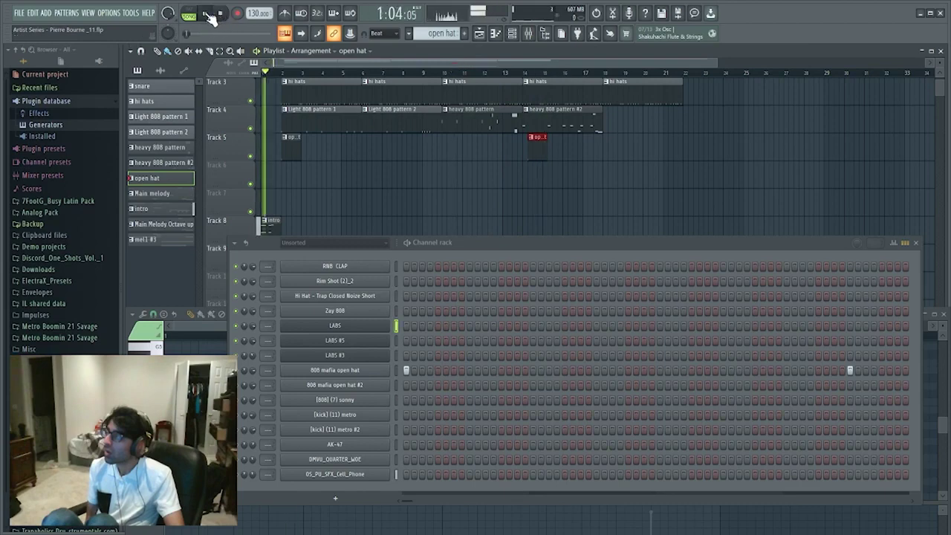
pyautogui.scroll(-2, 342, 206)
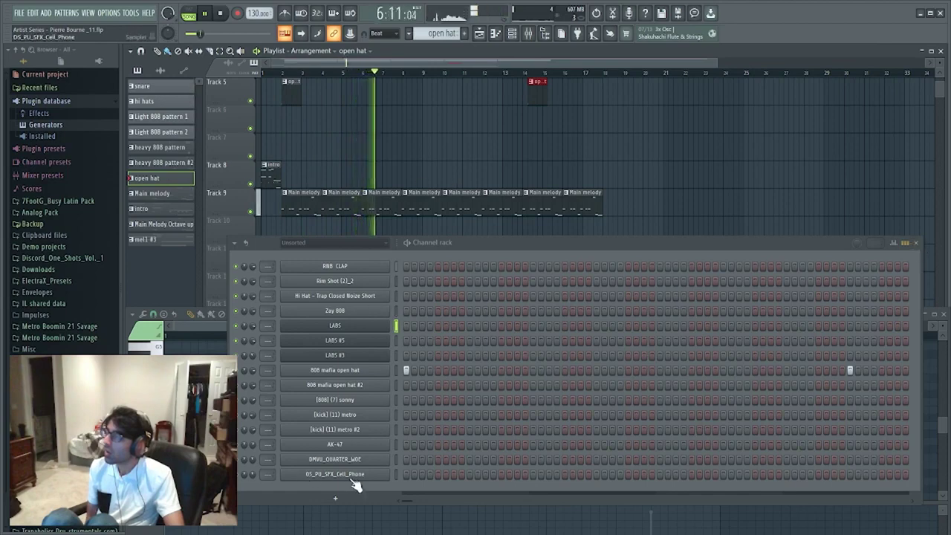
pyautogui.press('space')
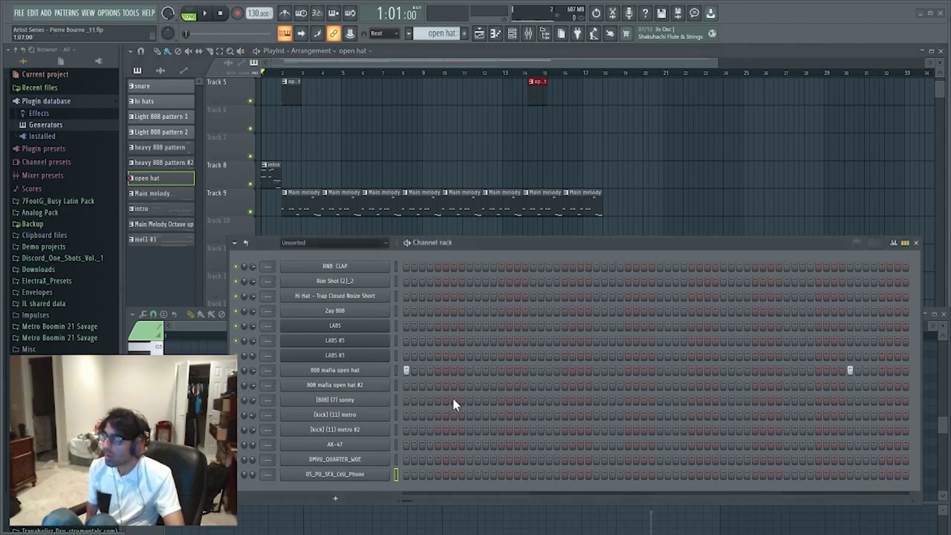
# - Select the intro pattern, move its OS_PU_SFX_Cell_Phone hit from step 1 to step 3, and play the intro
pyautogui.click(267, 179)
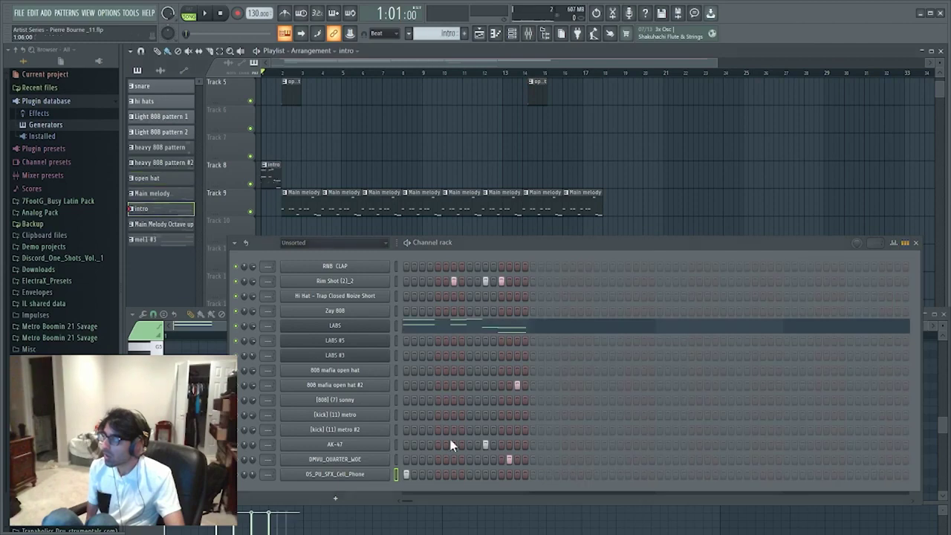
pyautogui.click(422, 474)
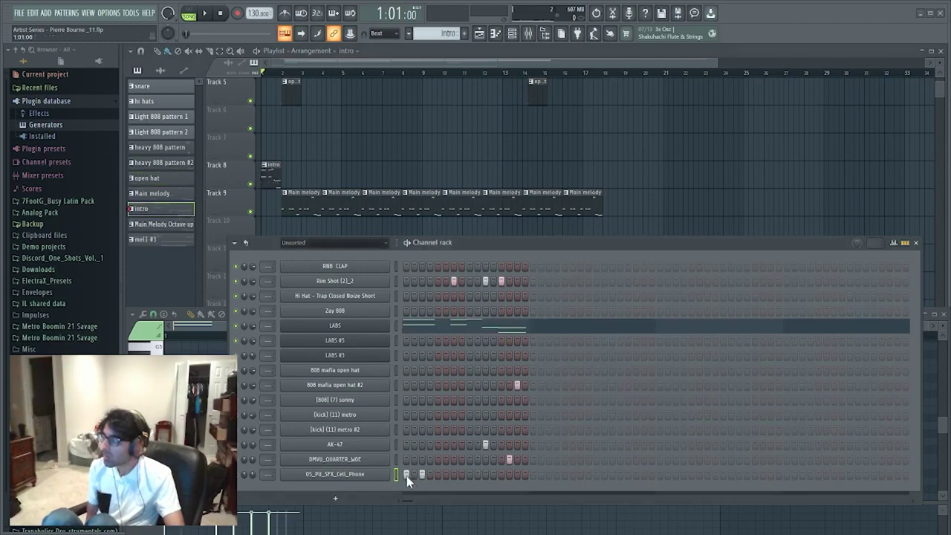
pyautogui.click(206, 13)
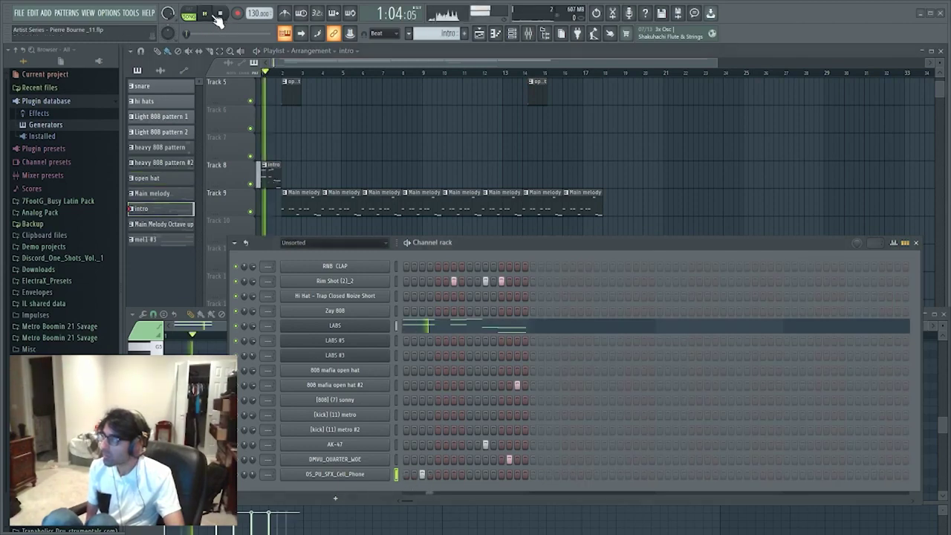
pyautogui.click(220, 13)
# - Move the OS_PU_SFX_Cell_Phone hit from step 3 to step 17 and play the arrangement
pyautogui.click(424, 476)
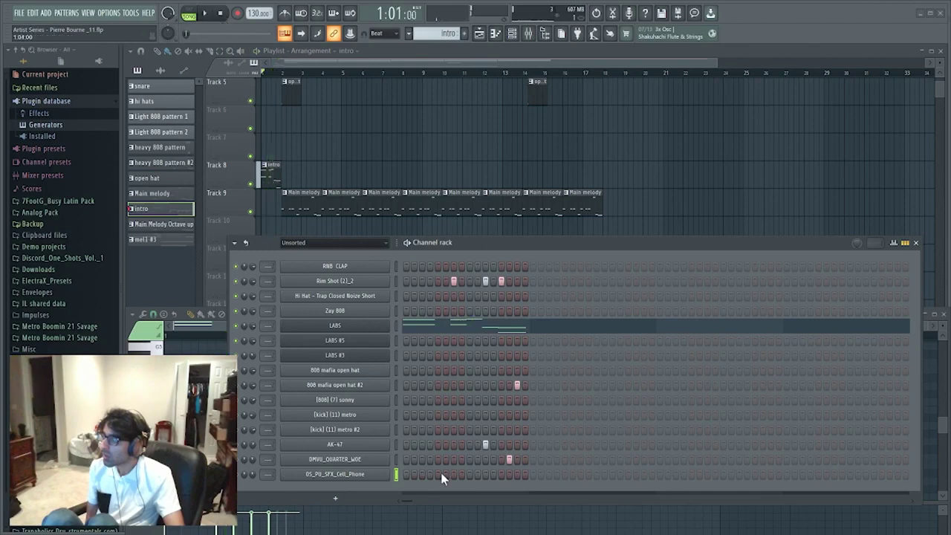
pyautogui.click(531, 475)
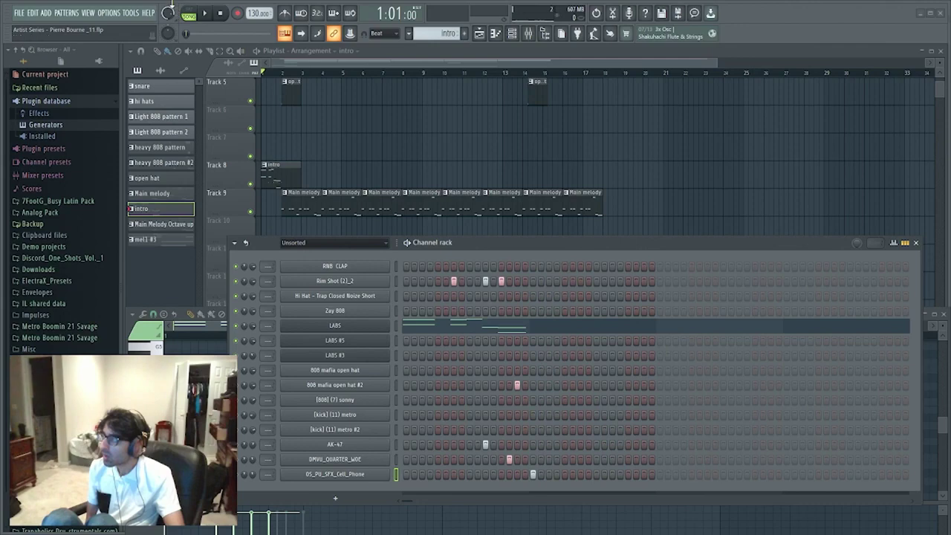
pyautogui.click(208, 13)
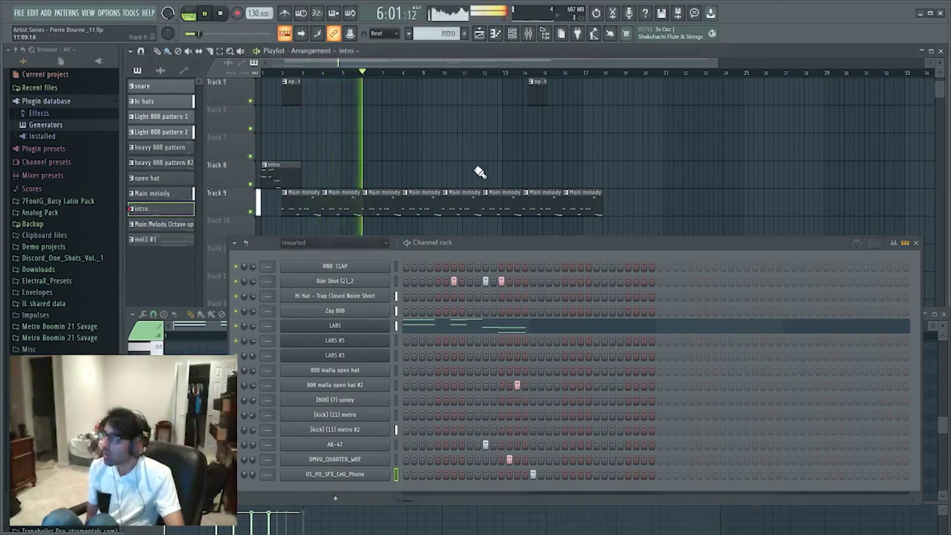
# - Place a one-bar intro clip at bar 14 on Track 8 and set the playback position to bar 14
pyautogui.scroll(2, 475, 170)
pyautogui.click(443, 205)
pyautogui.moveTo(443, 205)
pyautogui.mouseDown()
pyautogui.moveTo(473, 206)
pyautogui.moveTo(455, 208)
pyautogui.mouseUp()
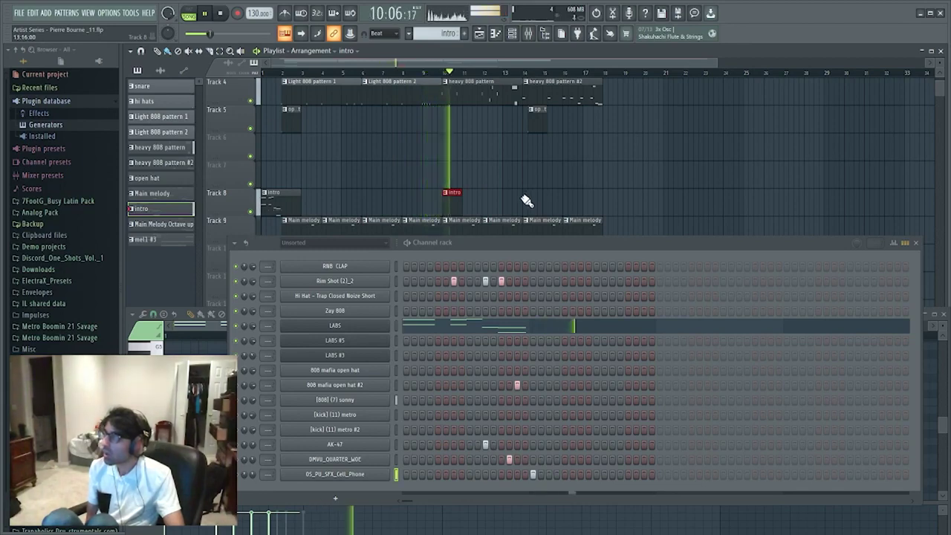
pyautogui.moveTo(451, 206); pyautogui.dragTo(533, 203)
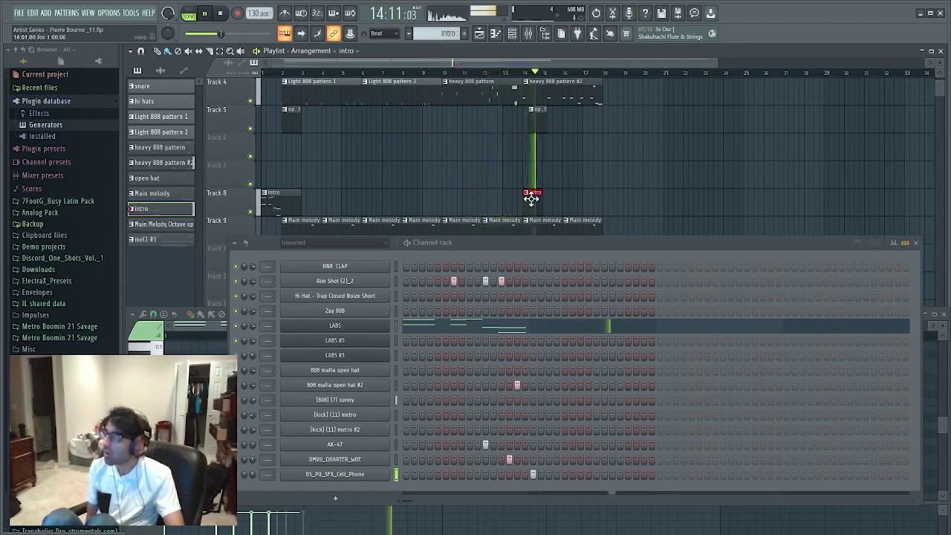
pyautogui.click(220, 14)
pyautogui.click(524, 72)
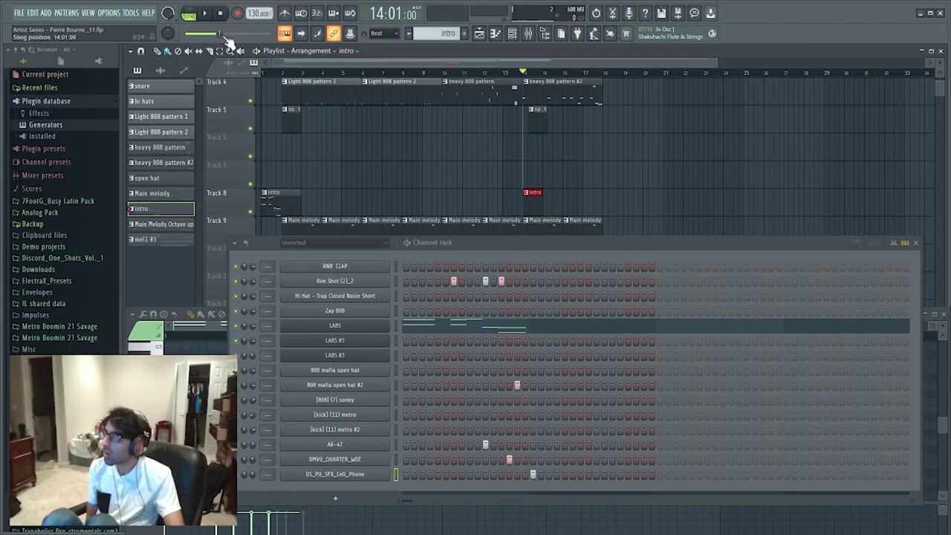
# - Turn off playlist snapping and shift the intro clip on Track 8 to start slightly before bar 14
pyautogui.moveTo(716, 63); pyautogui.dragTo(515, 70)
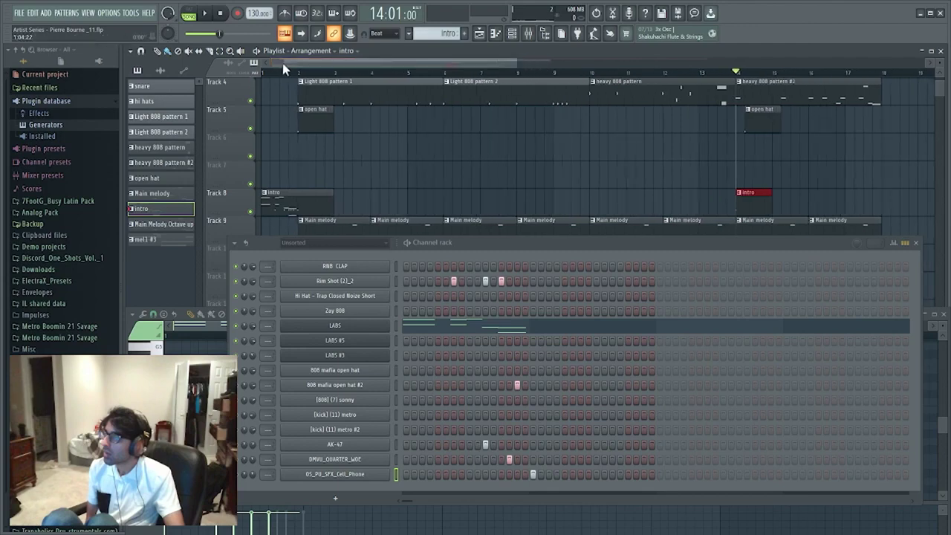
pyautogui.moveTo(272, 64); pyautogui.dragTo(418, 69)
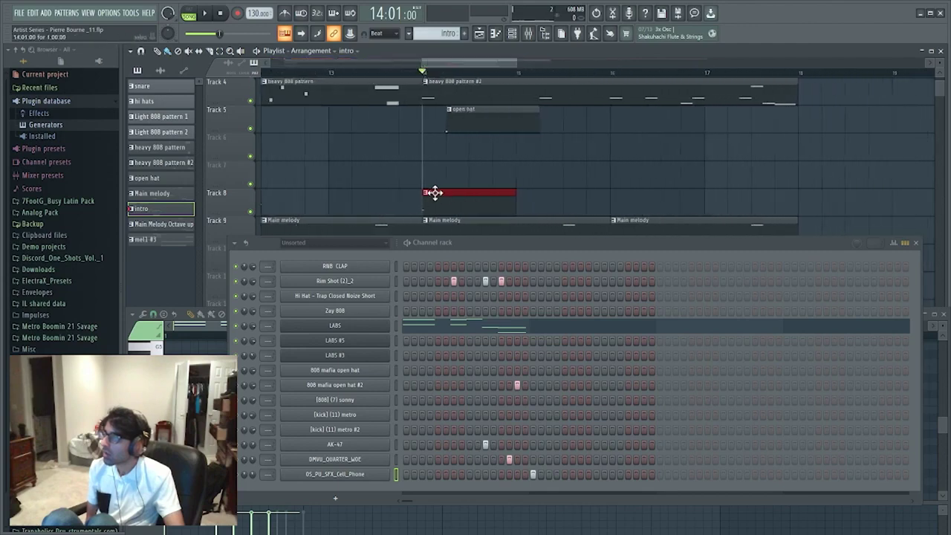
pyautogui.click(396, 39)
pyautogui.click(388, 35)
pyautogui.click(388, 36)
pyautogui.click(383, 66)
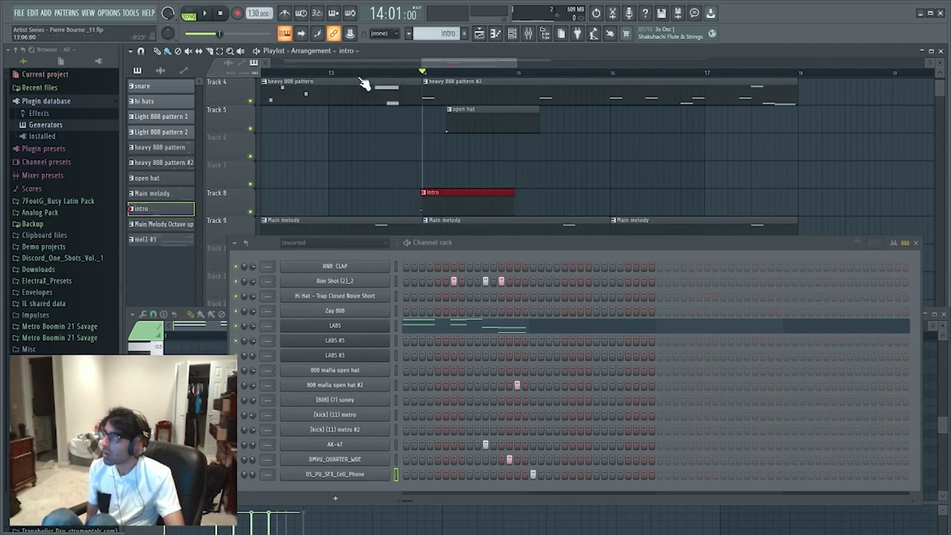
# - Play the arrangement from just before bar 13, and set playlist snapping back to Beat
pyautogui.click(308, 73)
pyautogui.click(208, 15)
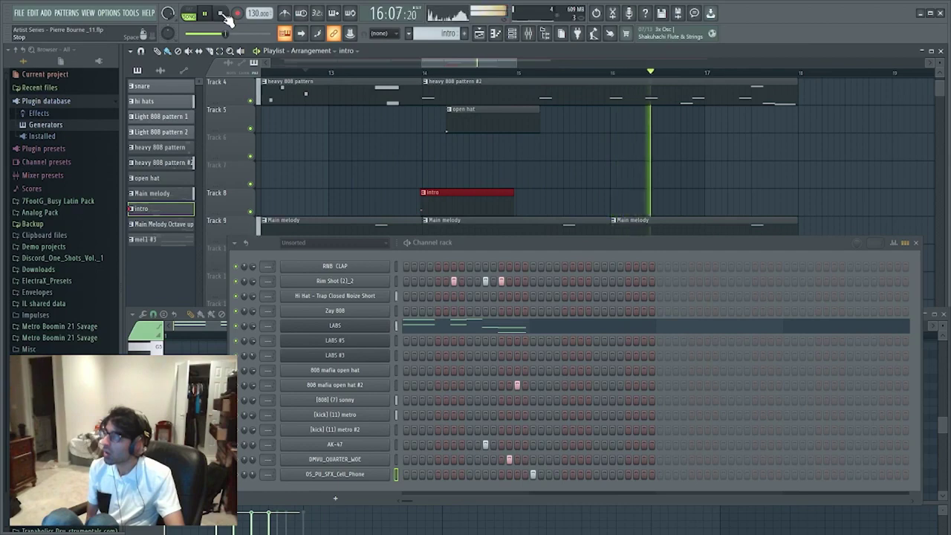
pyautogui.click(226, 16)
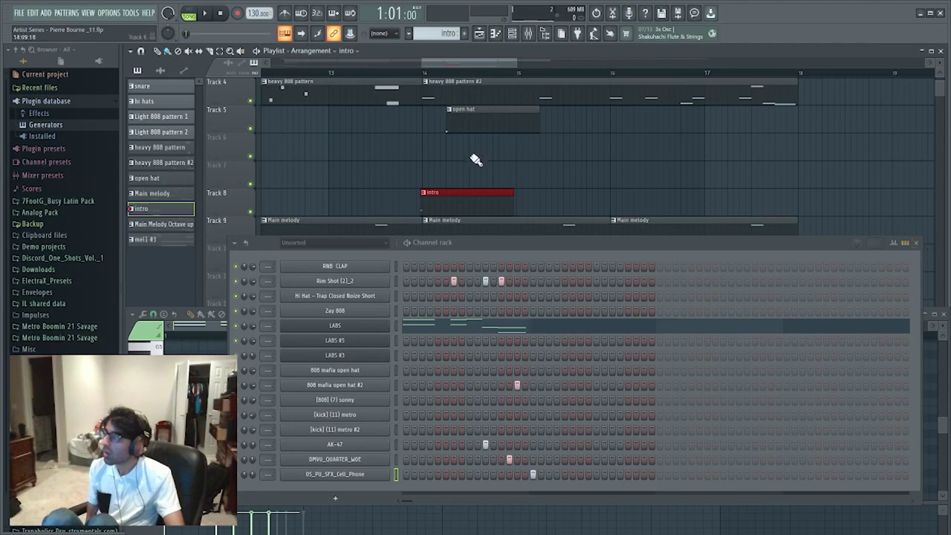
pyautogui.click(383, 33)
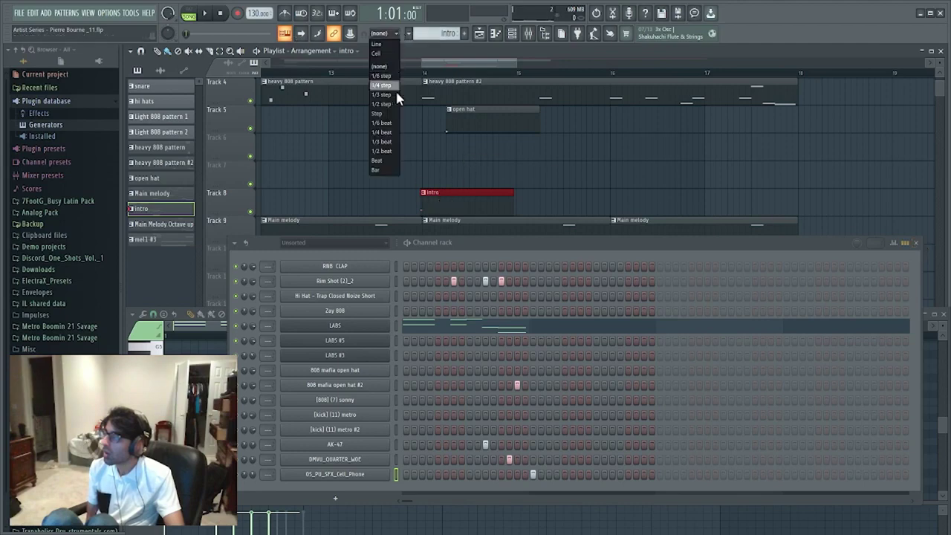
pyautogui.click(382, 160)
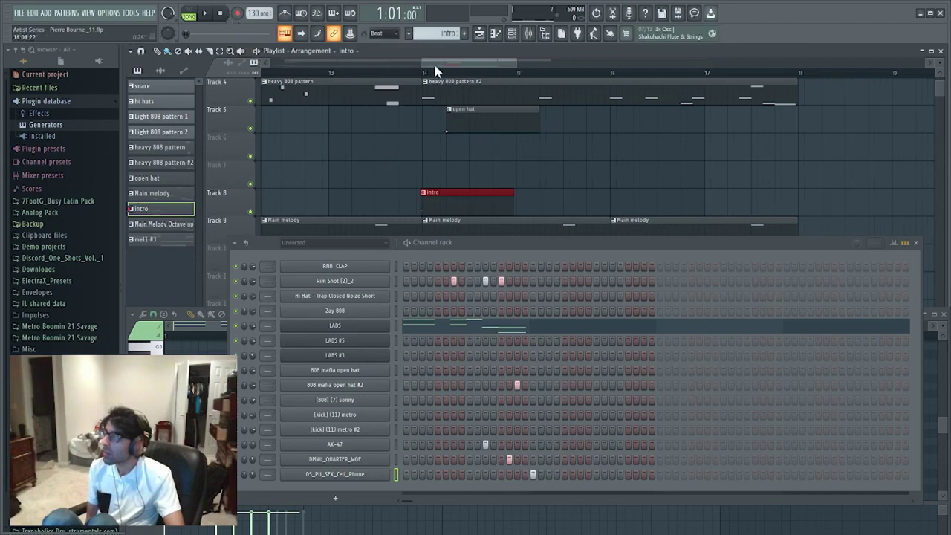
# - Close the channel rack, place a four-bar open hat clip on Track 5 and move it to bar 22
pyautogui.moveTo(419, 61); pyautogui.dragTo(251, 67)
pyautogui.moveTo(518, 61); pyautogui.dragTo(741, 63)
pyautogui.scroll(3, 723, 147)
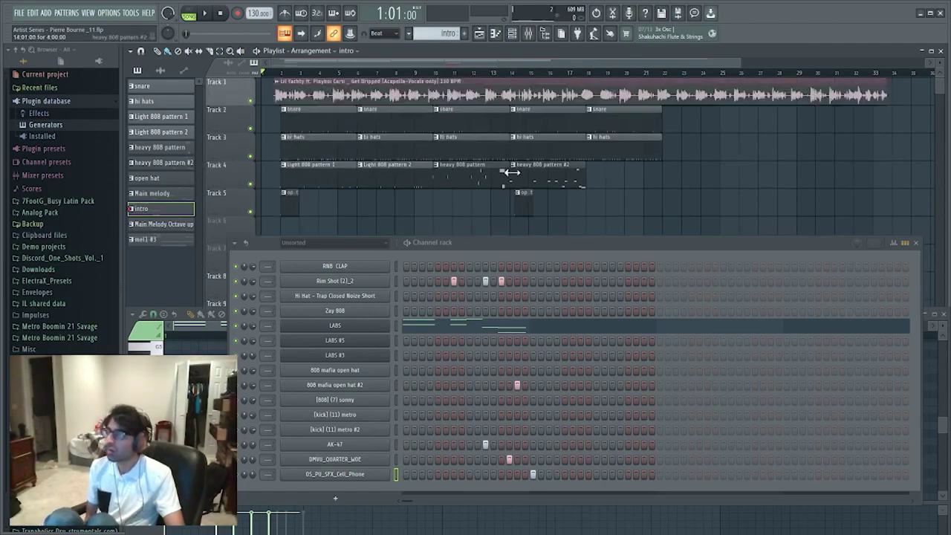
pyautogui.click(915, 242)
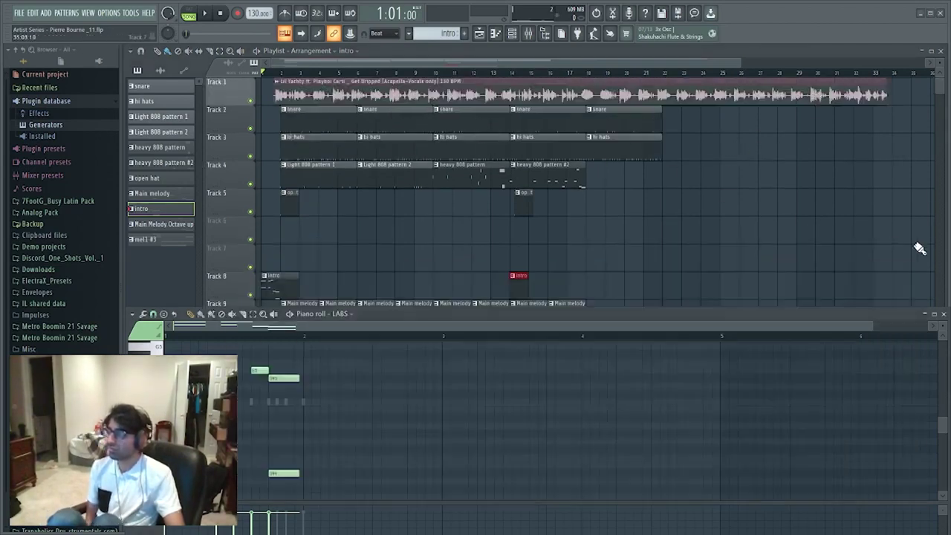
pyautogui.scroll(-3, 357, 245)
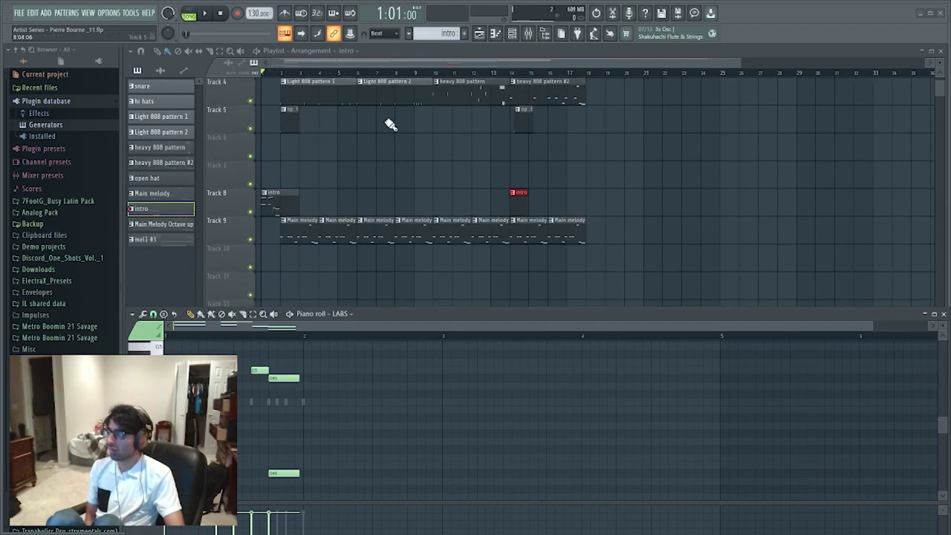
pyautogui.click(294, 116)
pyautogui.moveTo(158, 178); pyautogui.dragTo(586, 121)
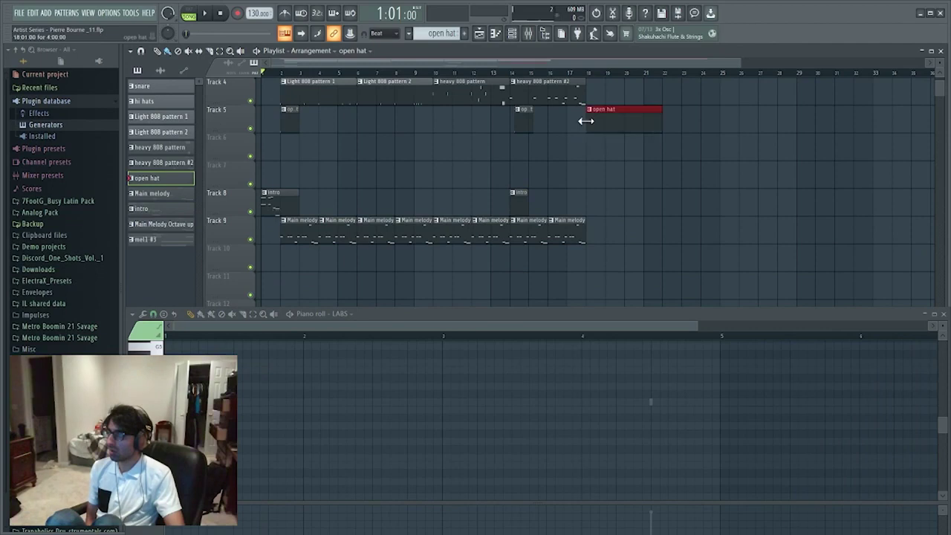
pyautogui.scroll(3, 660, 142)
pyautogui.moveTo(628, 202); pyautogui.dragTo(707, 206)
# - Extend the snare clips on Track 2 and the hi hats clips on Track 3 from bar 22 to bar 34
pyautogui.scroll(-4, 478, 202)
pyautogui.scroll(4, 516, 210)
pyautogui.click(605, 124)
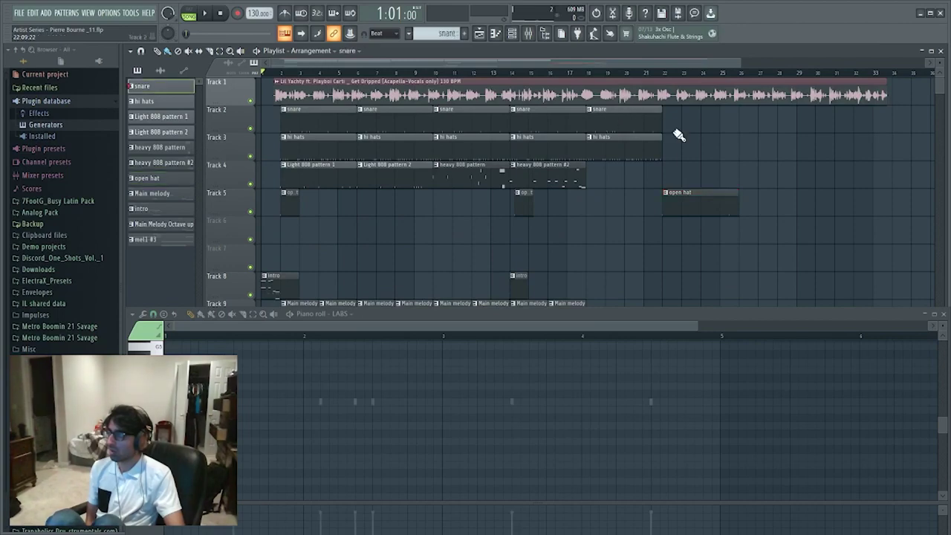
pyautogui.moveTo(667, 127); pyautogui.dragTo(826, 128)
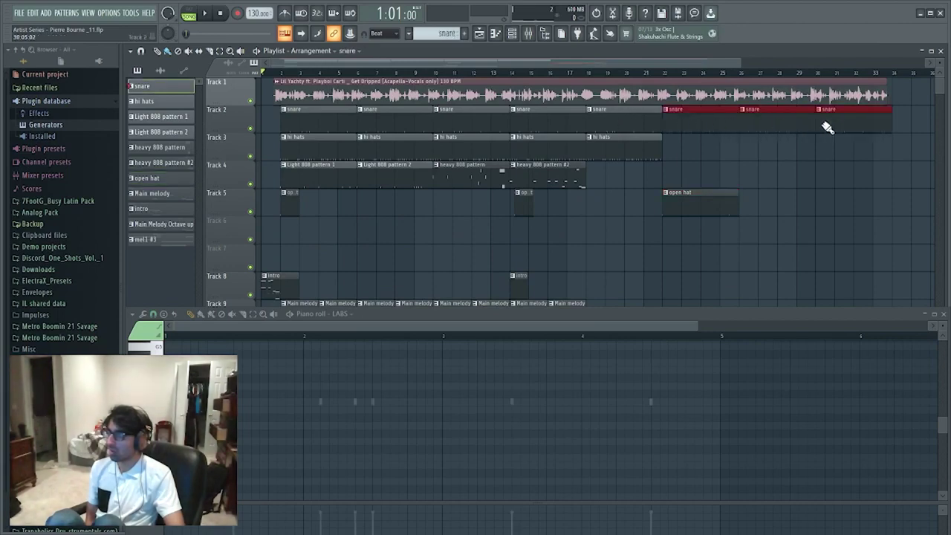
pyautogui.click(643, 155)
pyautogui.moveTo(670, 159); pyautogui.dragTo(856, 155)
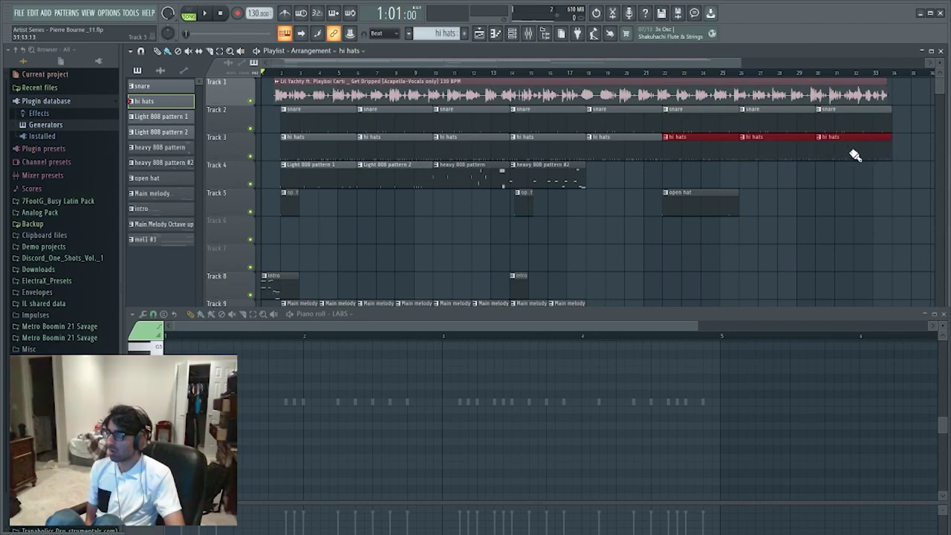
# - Fill Track 4 with Light 808 pattern 1 and 2 clips from bar 18 to bar 30, and heavy 808 pattern #2 at bar 30
pyautogui.click(320, 184)
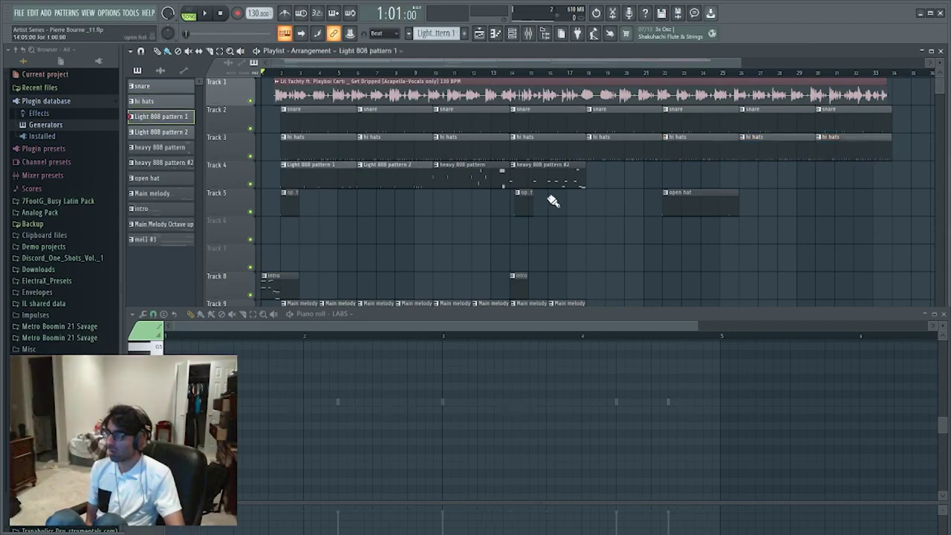
pyautogui.click(592, 184)
pyautogui.click(381, 181)
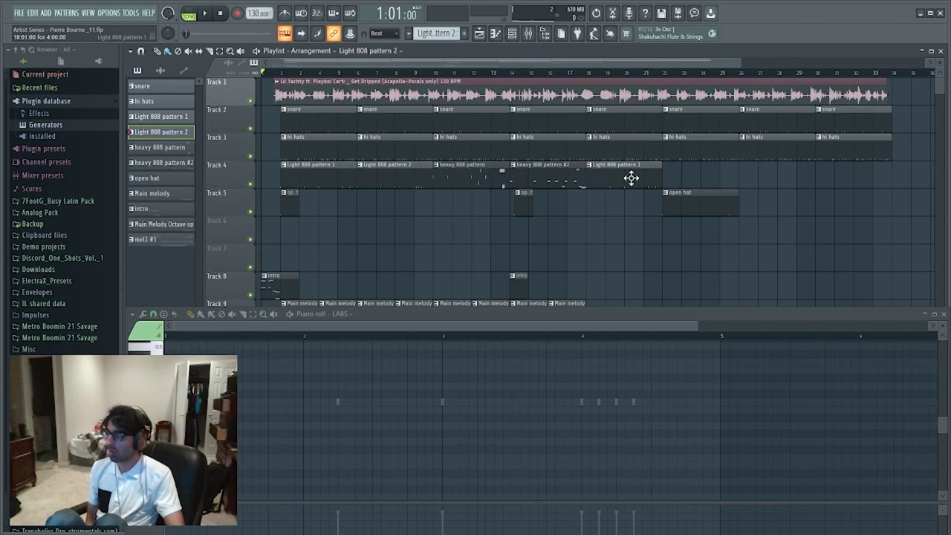
pyautogui.click(667, 183)
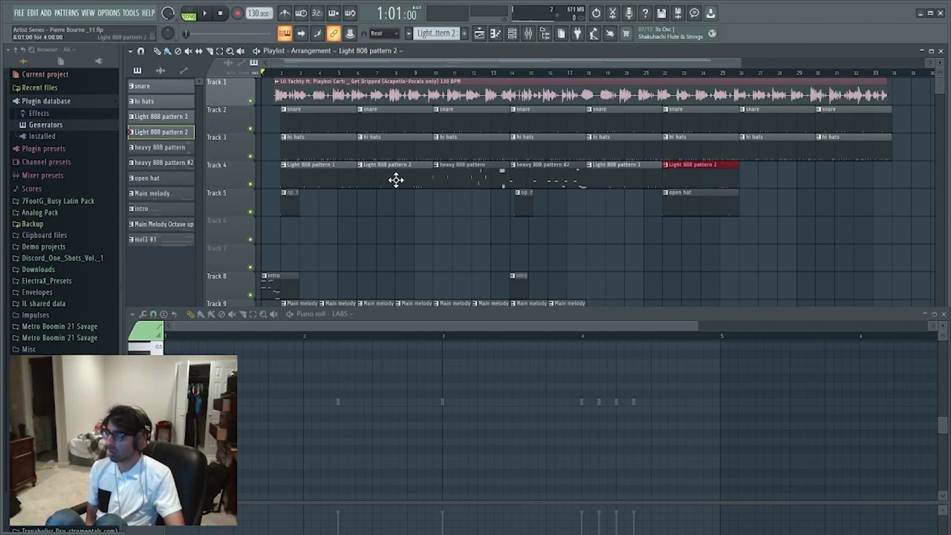
pyautogui.hotkey('ctrl', 'z')
pyautogui.click(746, 183)
pyautogui.rightClick(746, 184)
pyautogui.click(747, 185)
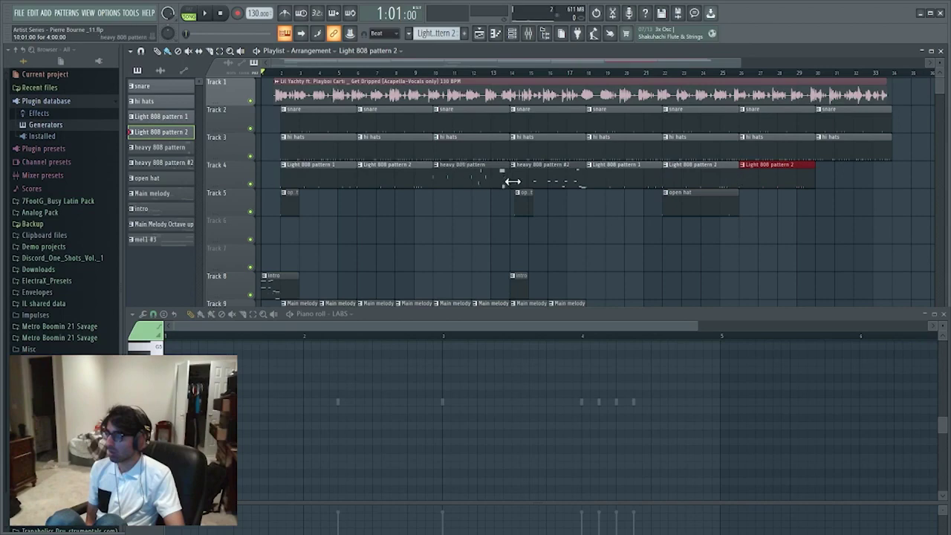
pyautogui.click(572, 179)
pyautogui.click(822, 186)
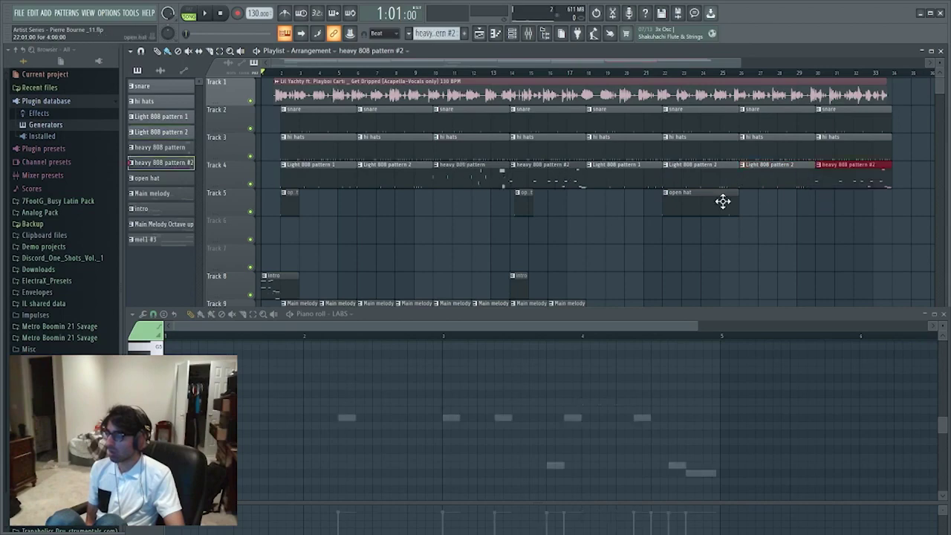
# - Repeat the Main melody clips on Track 9 from bar 18 to bar 34
pyautogui.scroll(-2, 690, 211)
pyautogui.click(570, 261)
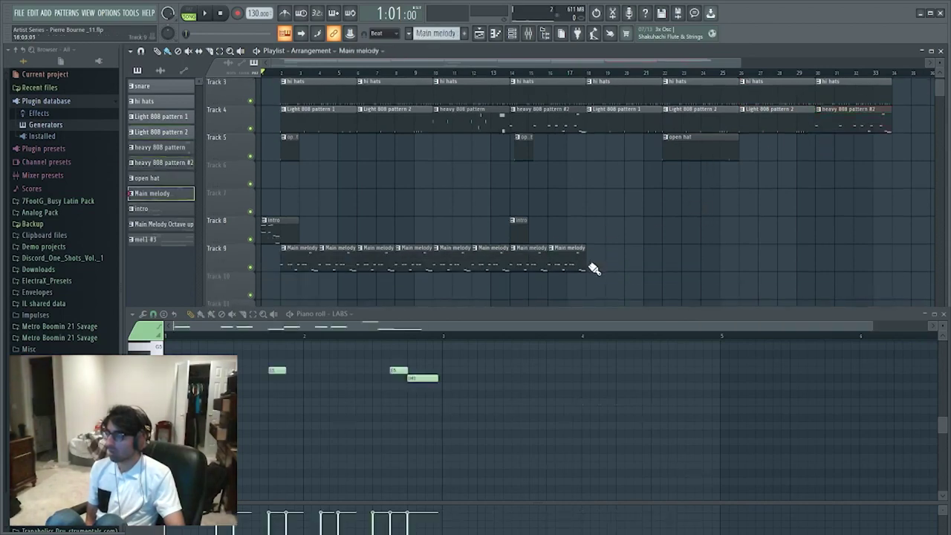
pyautogui.moveTo(593, 268); pyautogui.dragTo(860, 258)
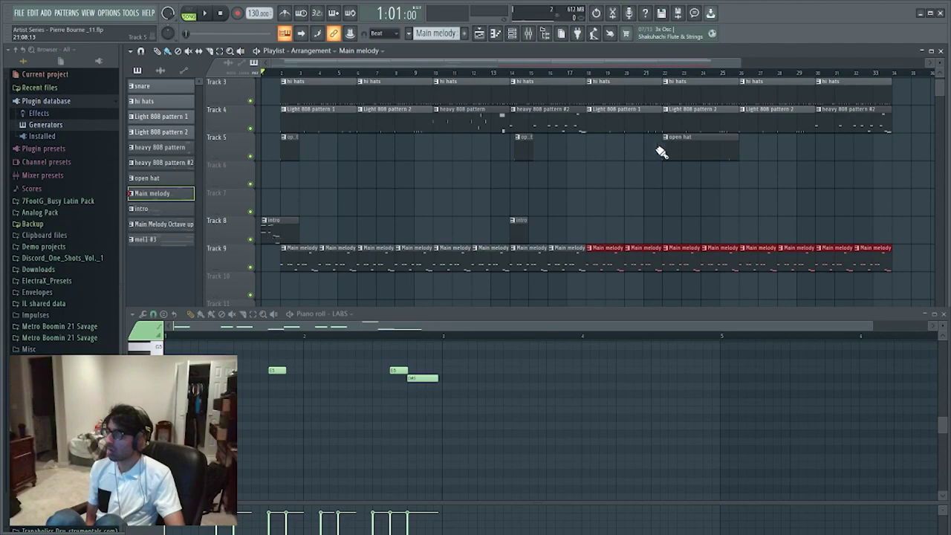
# - Move the four-bar open hat clip on Track 5 to bar 18 and add another open hat clip at bar 30
pyautogui.click(690, 147)
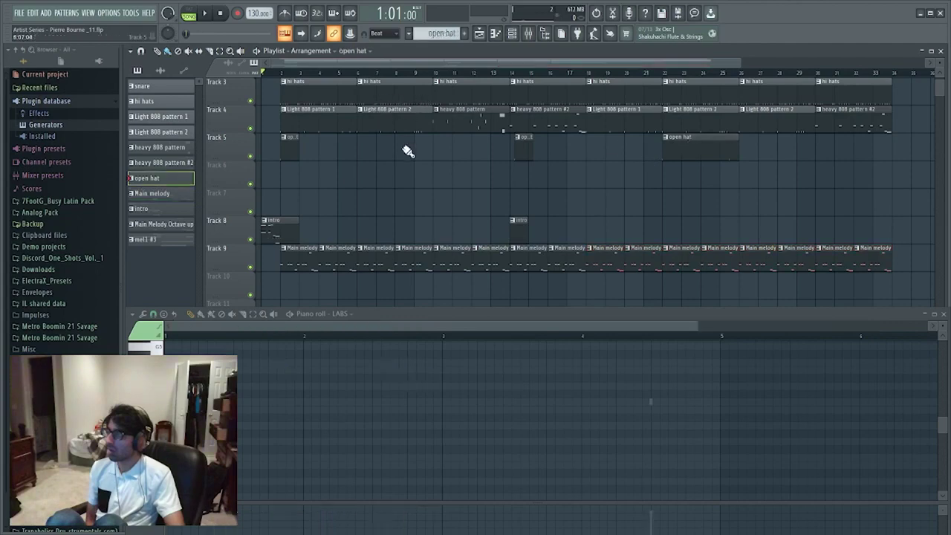
pyautogui.scroll(2, 407, 150)
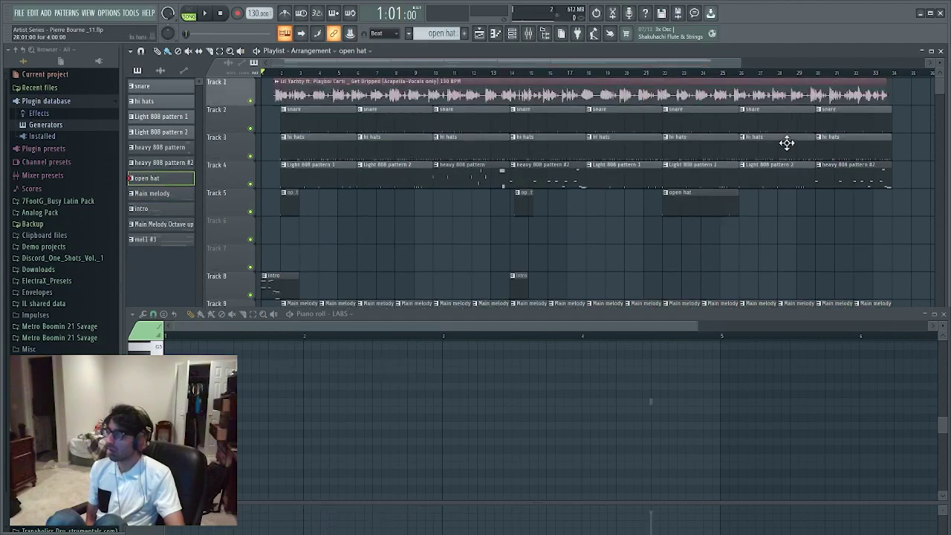
pyautogui.moveTo(697, 203); pyautogui.dragTo(621, 203)
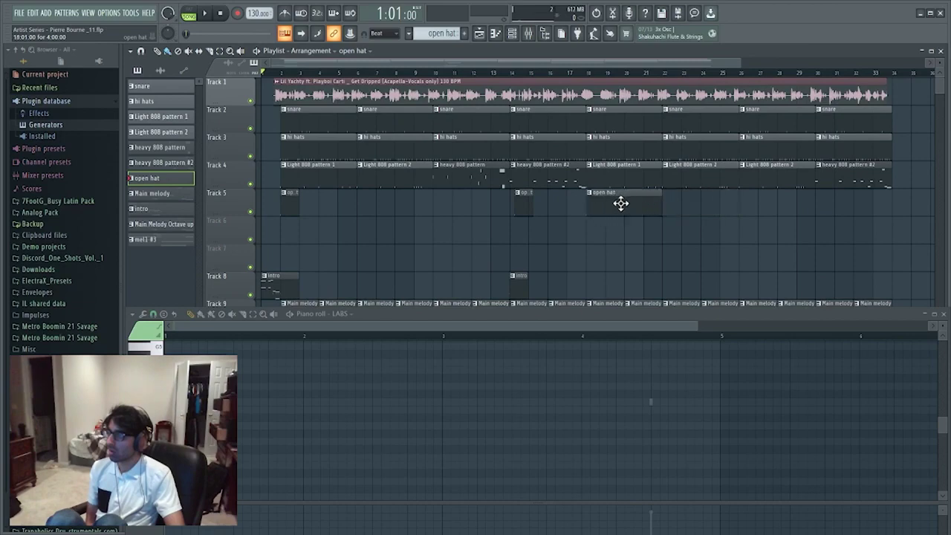
pyautogui.click(823, 207)
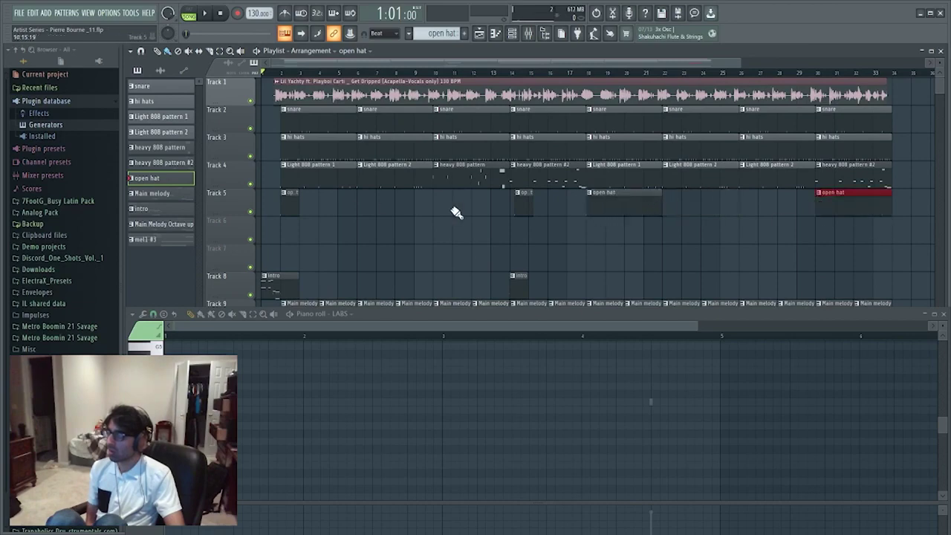
# - Play the arrangement from the beginning, shorten the first intro clip on Track 8 to one bar, and replay the opening
pyautogui.click(213, 16)
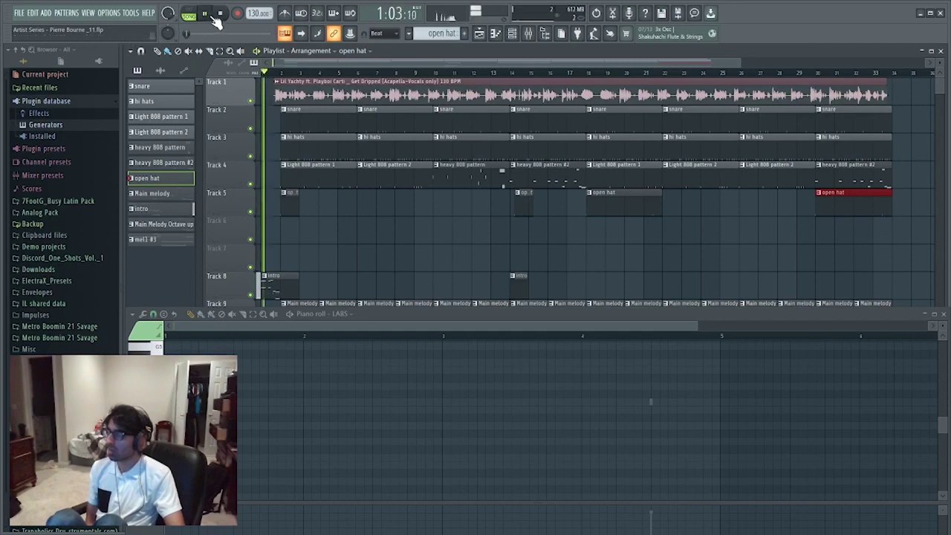
pyautogui.click(224, 16)
pyautogui.click(205, 14)
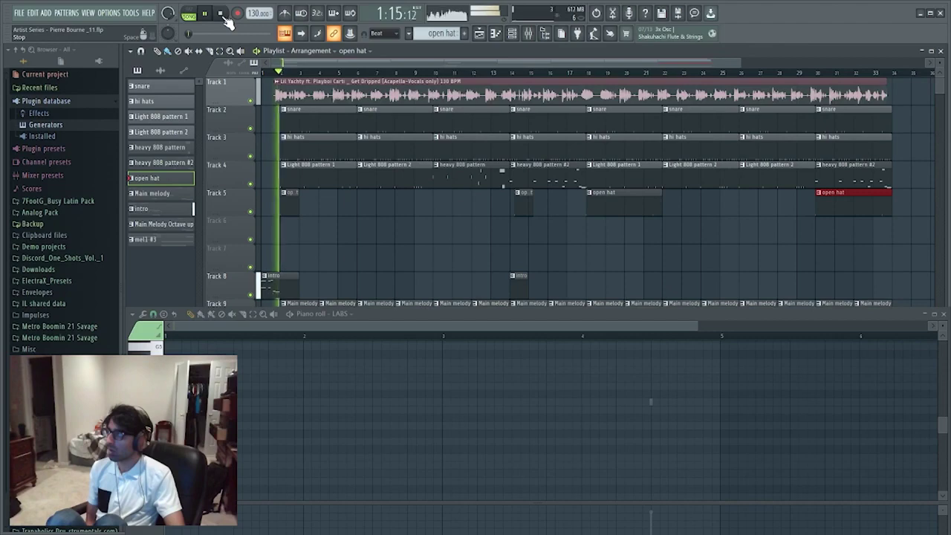
pyautogui.click(221, 15)
pyautogui.scroll(-4, 295, 269)
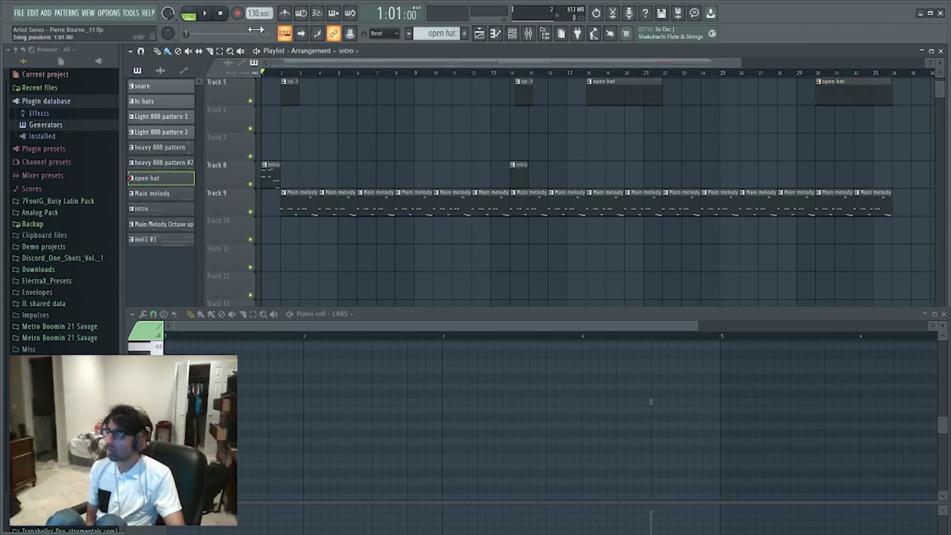
pyautogui.click(206, 14)
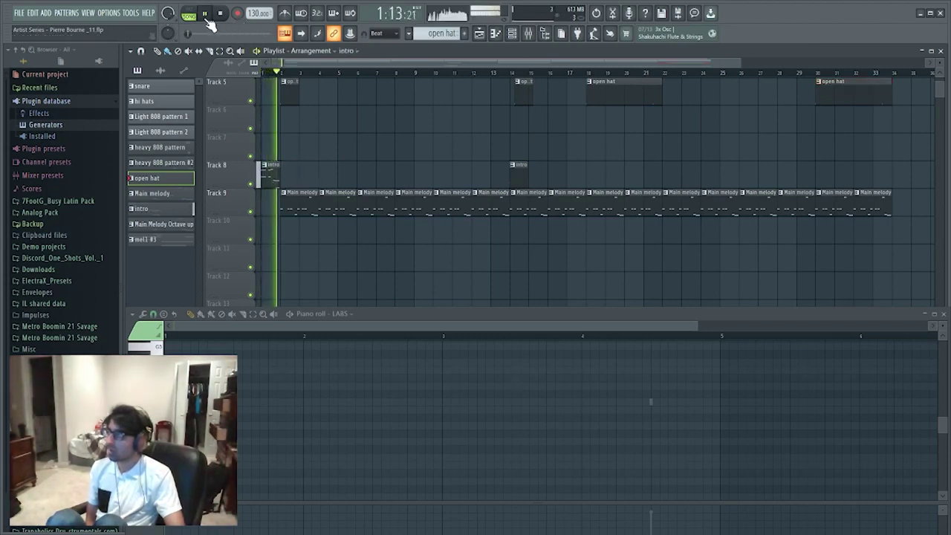
pyautogui.click(220, 13)
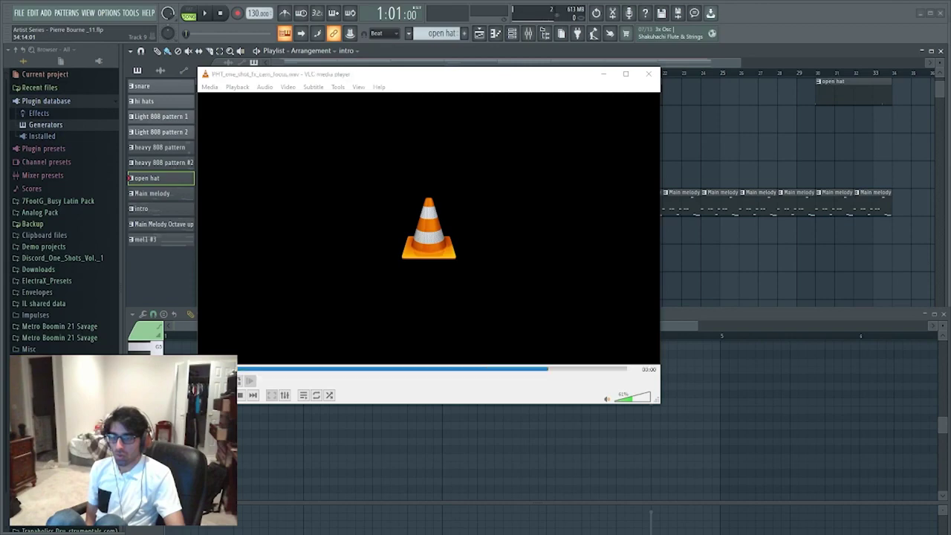
# - Close the VLC media player and add the PHT_one_shot_fx_cam_focus sample as a new channel below OS_PU_SFX_Cell_Phone with the intro pattern selected
pyautogui.click(648, 74)
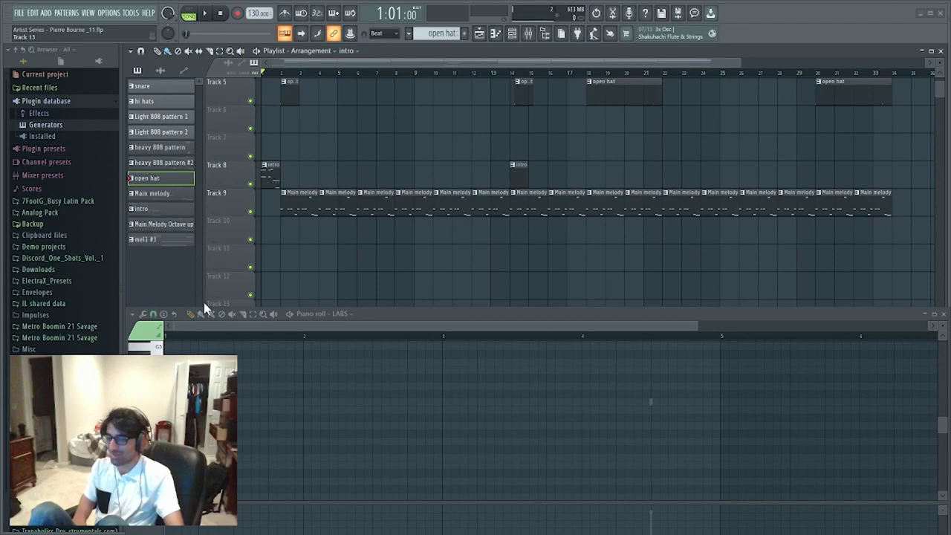
pyautogui.click(266, 176)
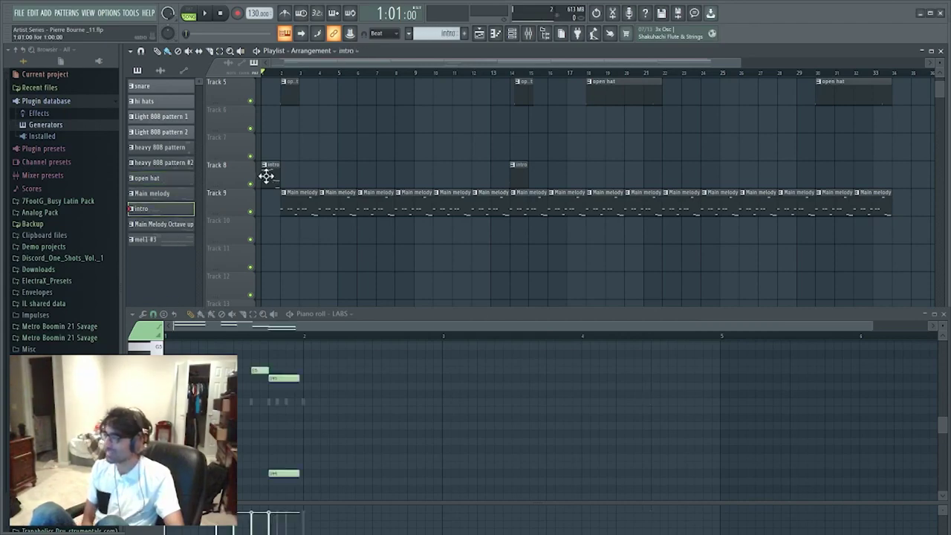
pyautogui.click(512, 33)
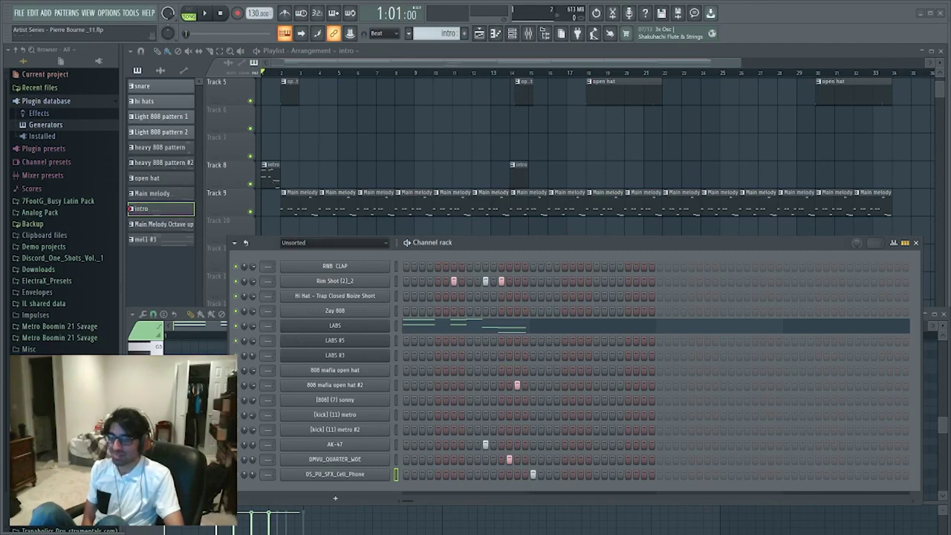
pyautogui.moveTo(357, 478); pyautogui.dragTo(358, 490)
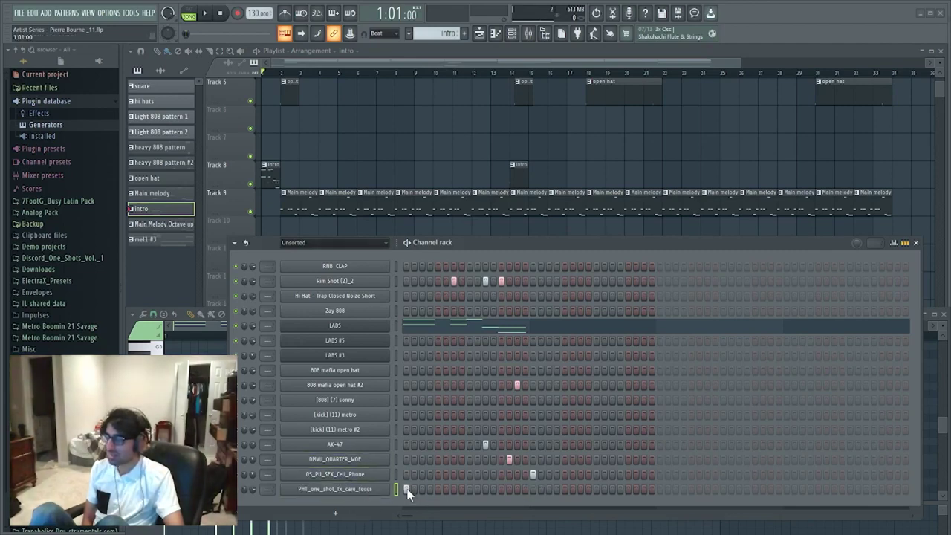